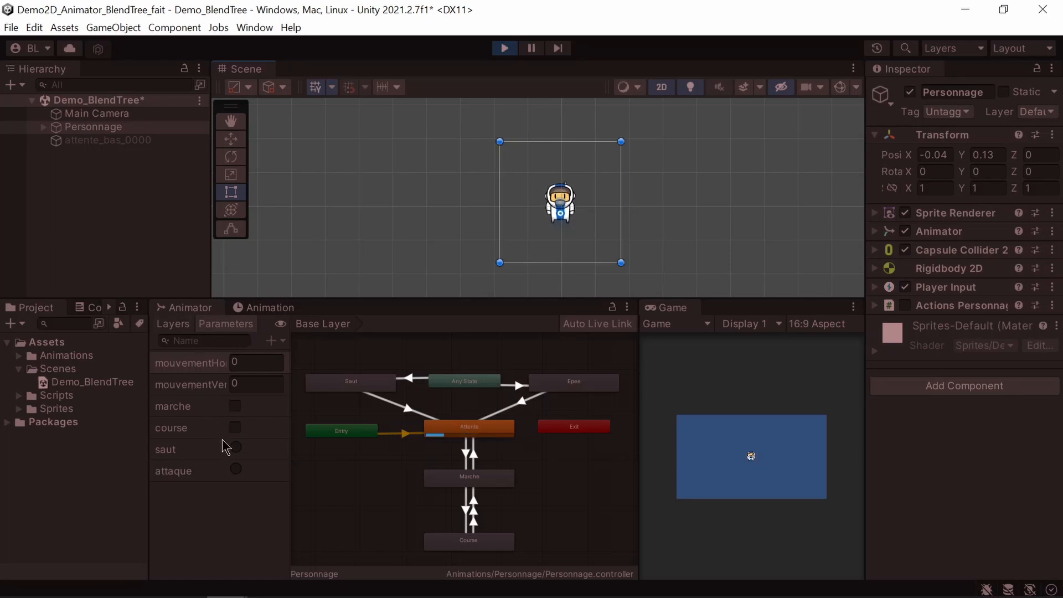
# Step: Inspect the blend tree inside the Attente state and return to the Base Layer
pyautogui.doubleClick(469, 428)
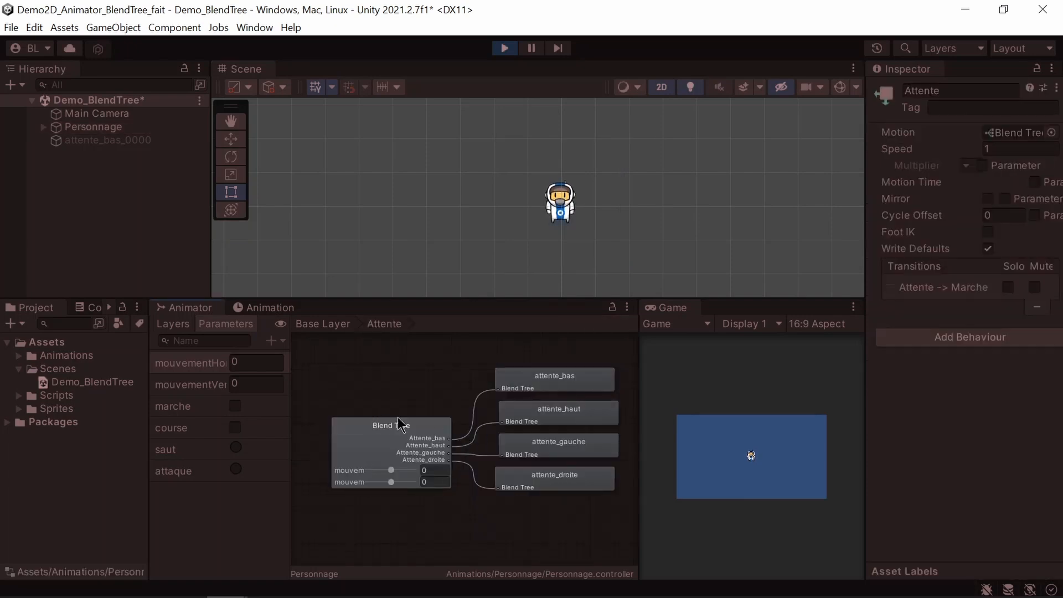
pyautogui.click(324, 324)
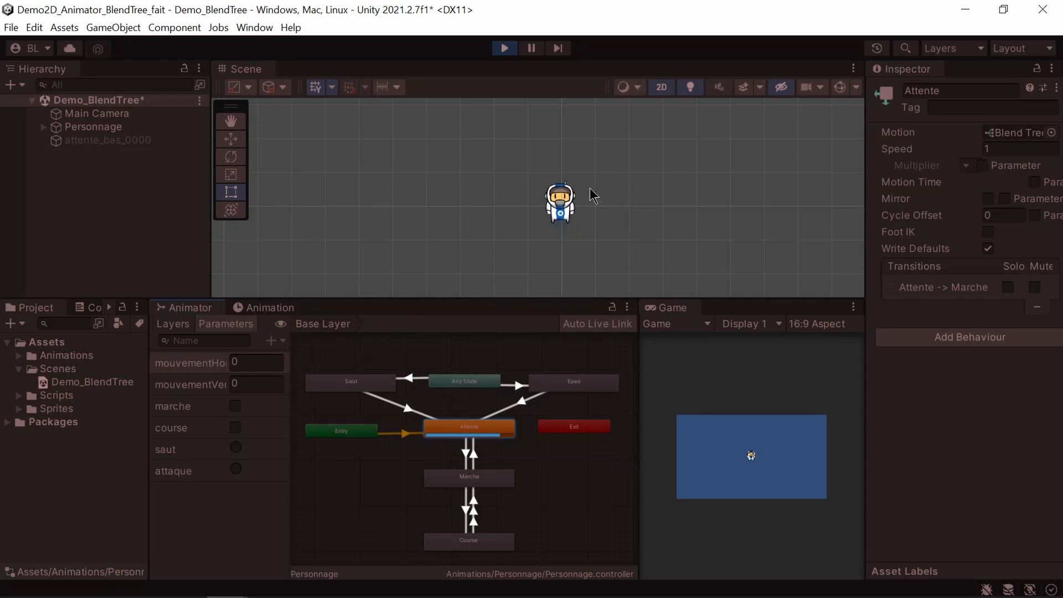
# Step: Enable the marche parameter and test the vertical movement parameter at 1, returning it to 0
pyautogui.click(237, 407)
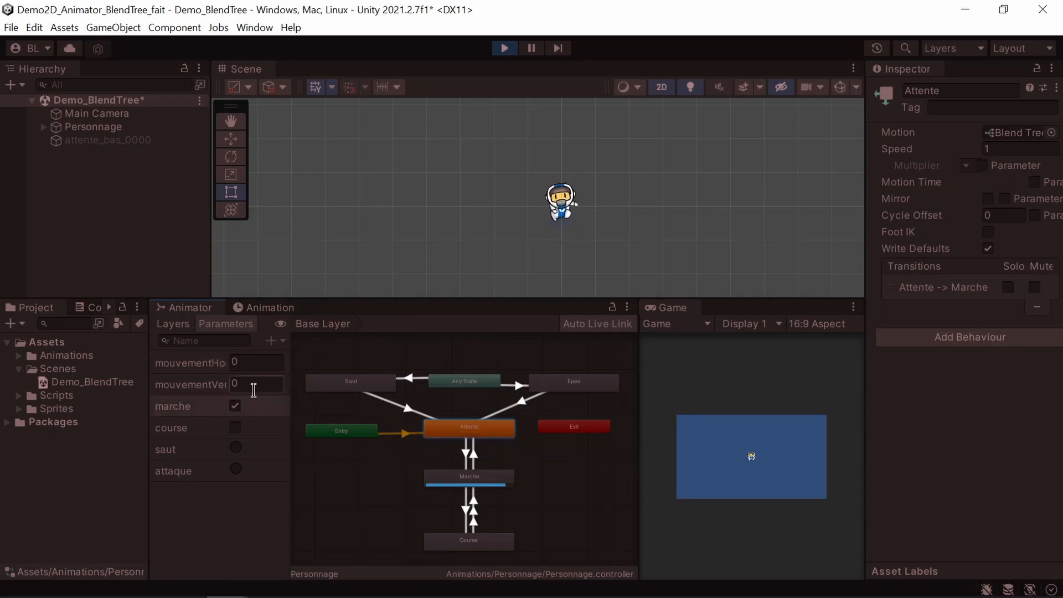
pyautogui.click(223, 389)
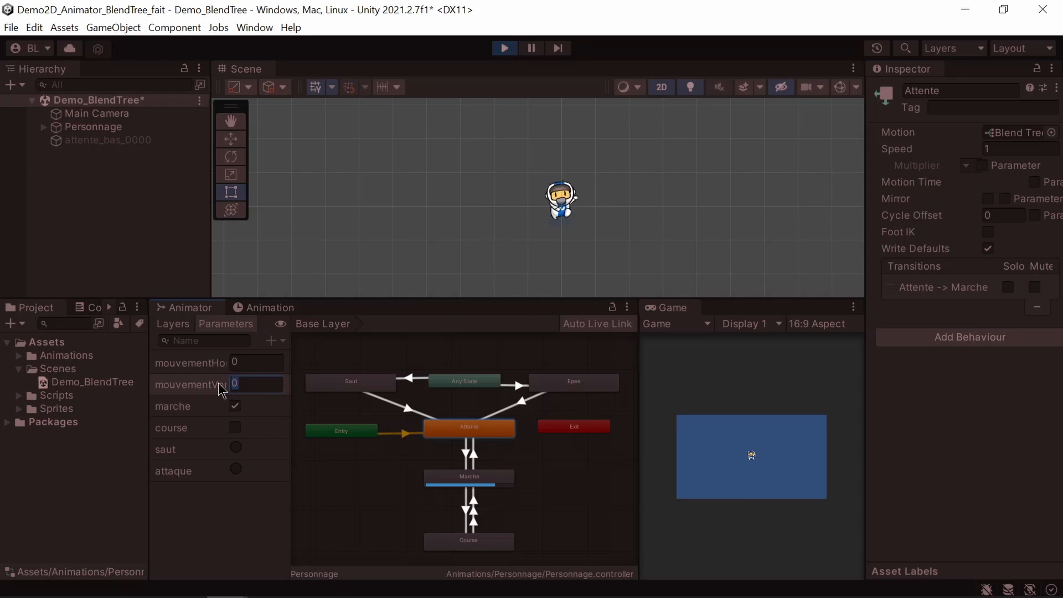
pyautogui.write('1')
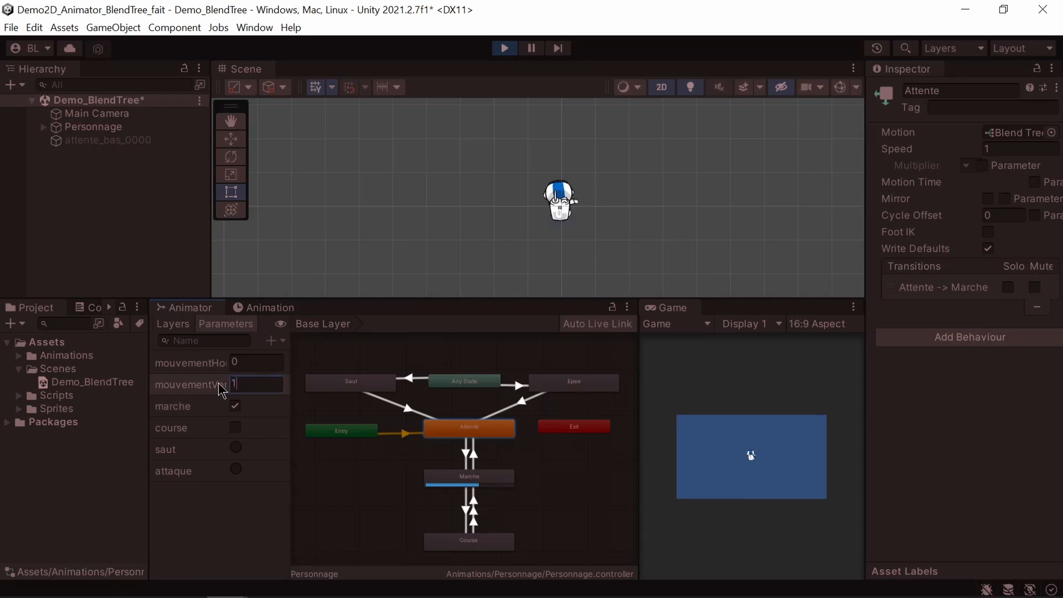
pyautogui.press('BackSpace')
pyautogui.write('0')
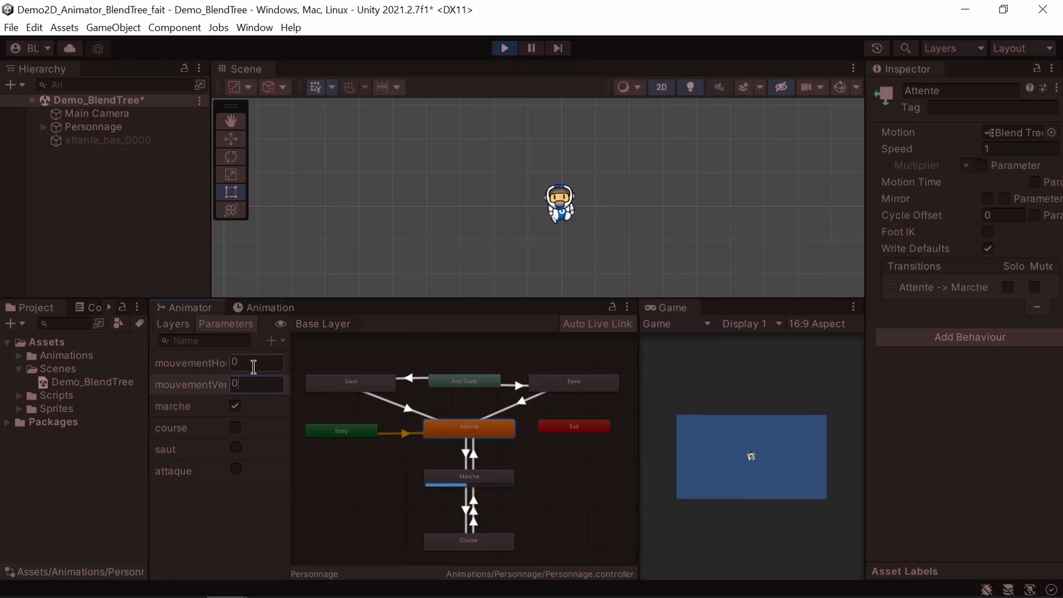
# Step: Test the horizontal movement parameter at 1 and -1, returning it to 0
pyautogui.click(194, 363)
pyautogui.write('1')
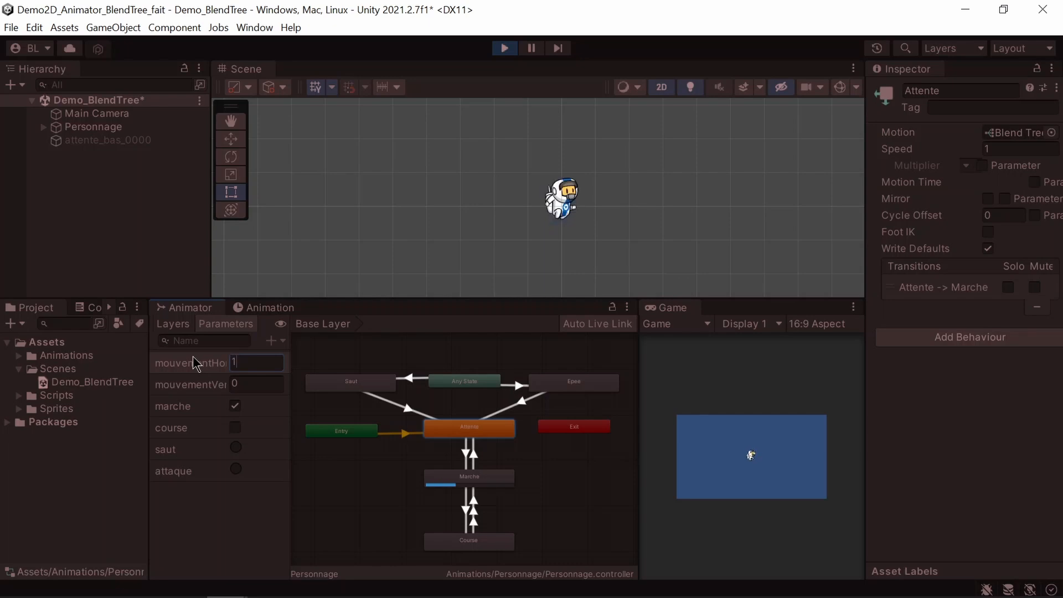
pyautogui.press('BackSpace')
pyautogui.write('-1')
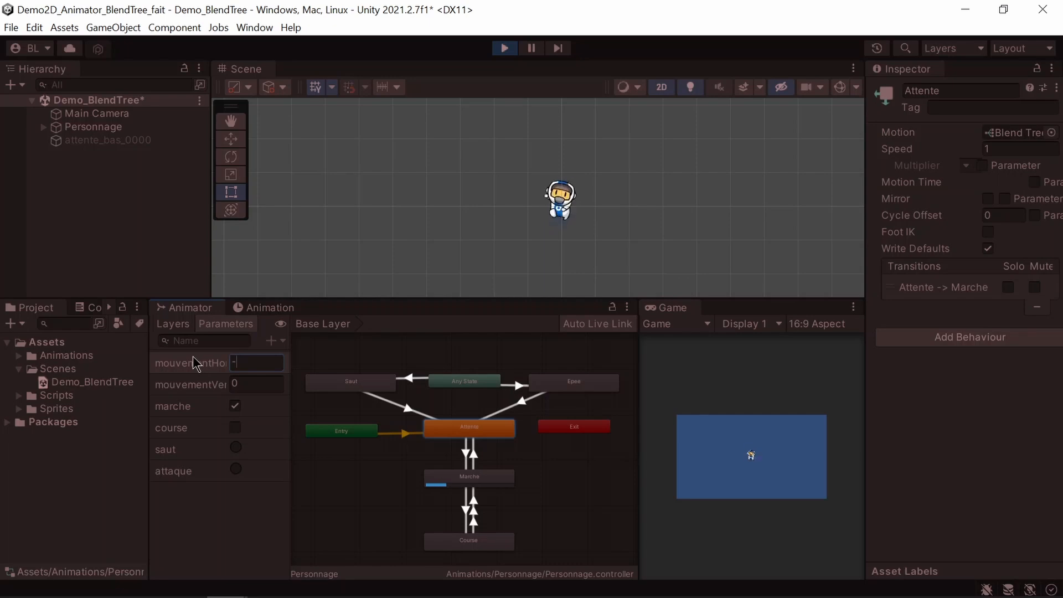
pyautogui.press('BackSpace')
pyautogui.press('BackSpace')
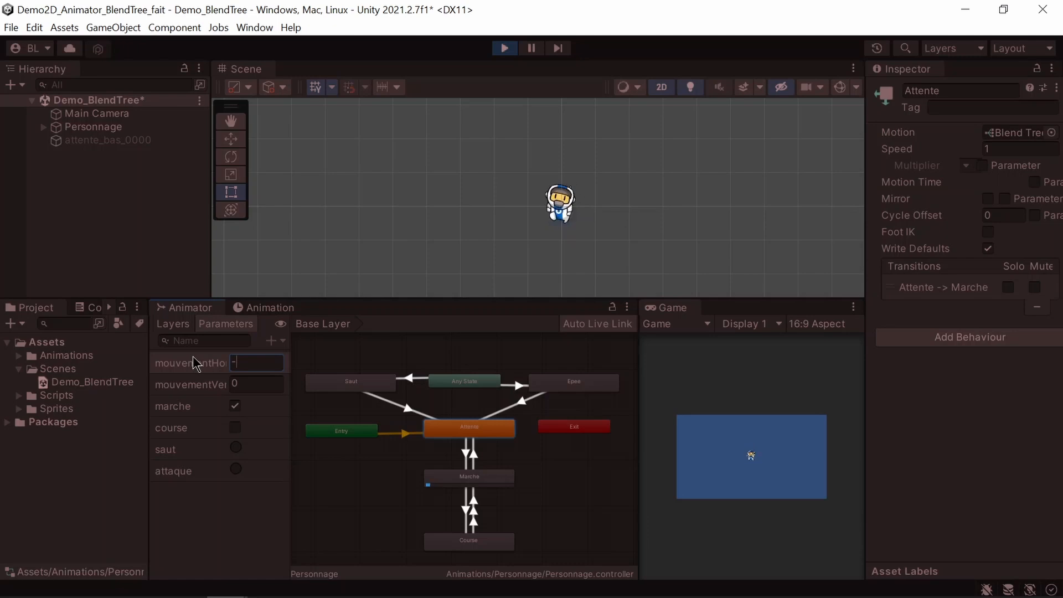
pyautogui.write('0')
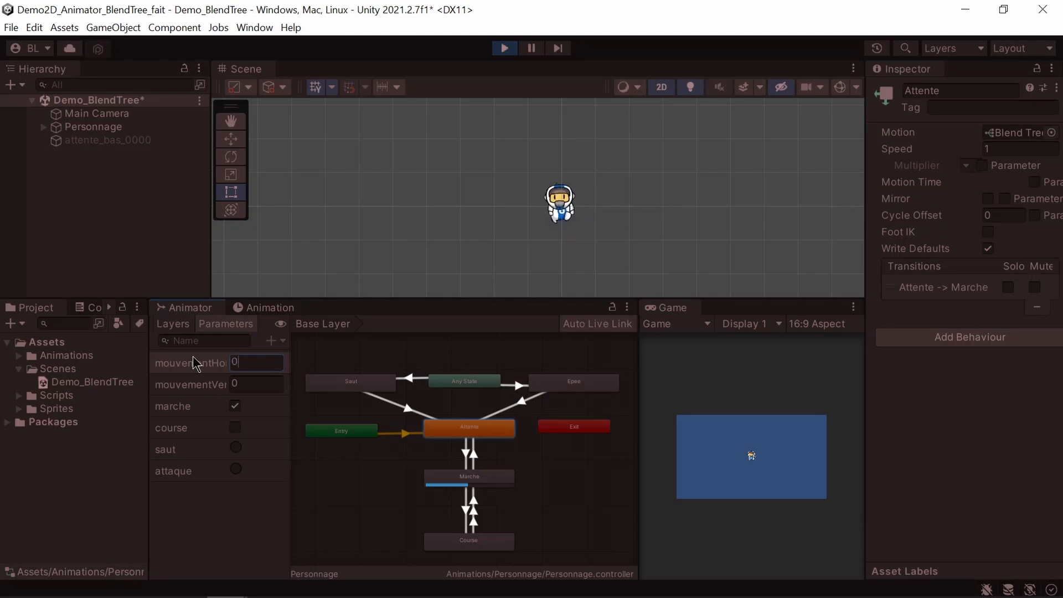
# Step: Test the course parameter, turn off course and marche, and fire the saut and attaque triggers
pyautogui.click(234, 428)
pyautogui.click(235, 428)
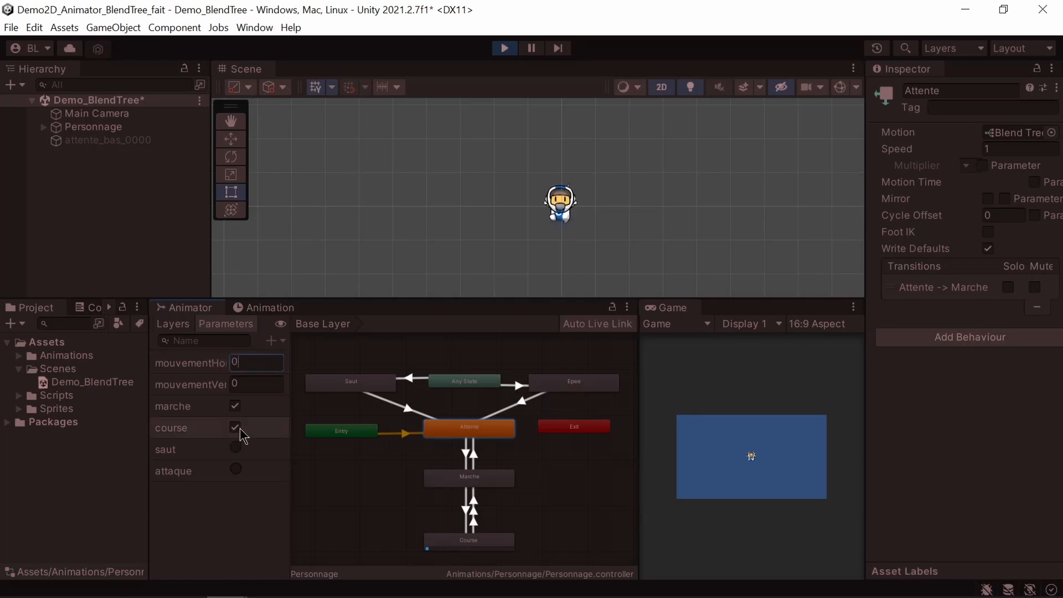
pyautogui.click(235, 407)
pyautogui.click(236, 447)
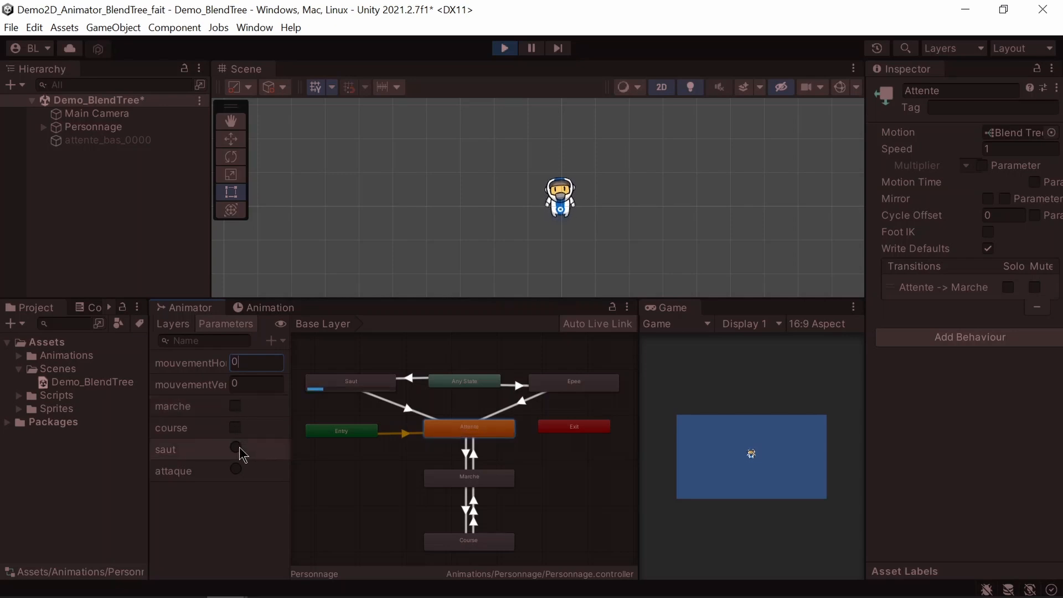
pyautogui.click(235, 474)
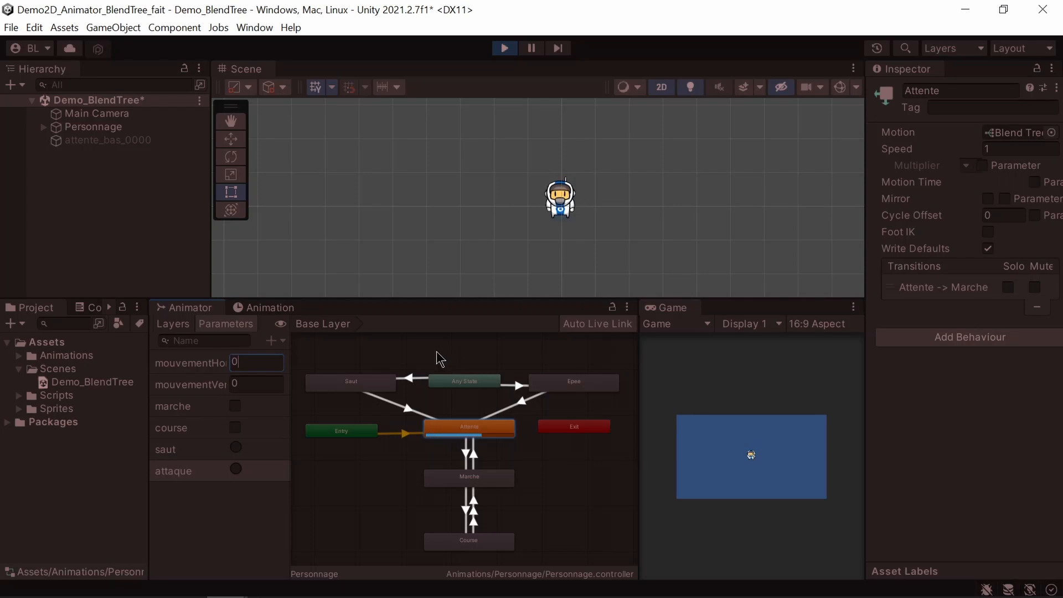
# Step: Enable the Actions Personnage script on Personnage and test walking in all four directions and jumping in the running game
pyautogui.click(572, 205)
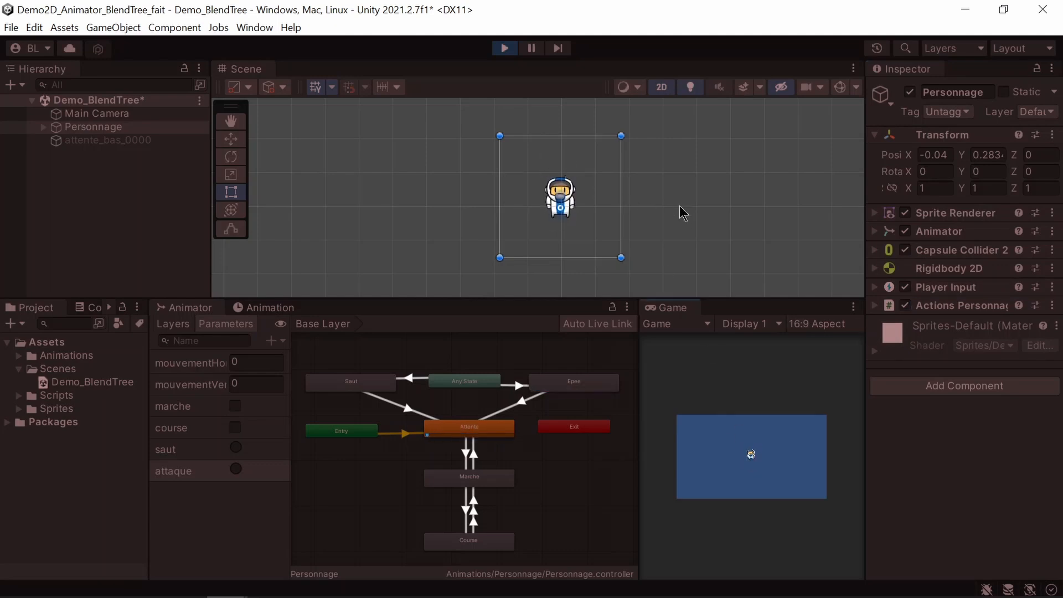
pyautogui.press('Right')
pyautogui.press('Left')
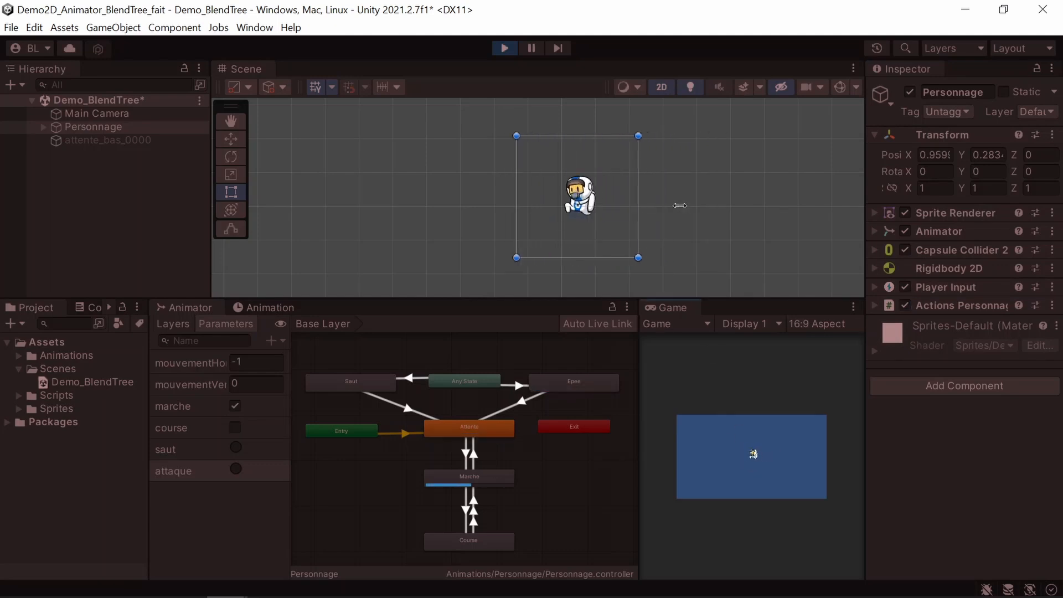
pyautogui.press('Up')
pyautogui.press('Down')
pyautogui.press('space')
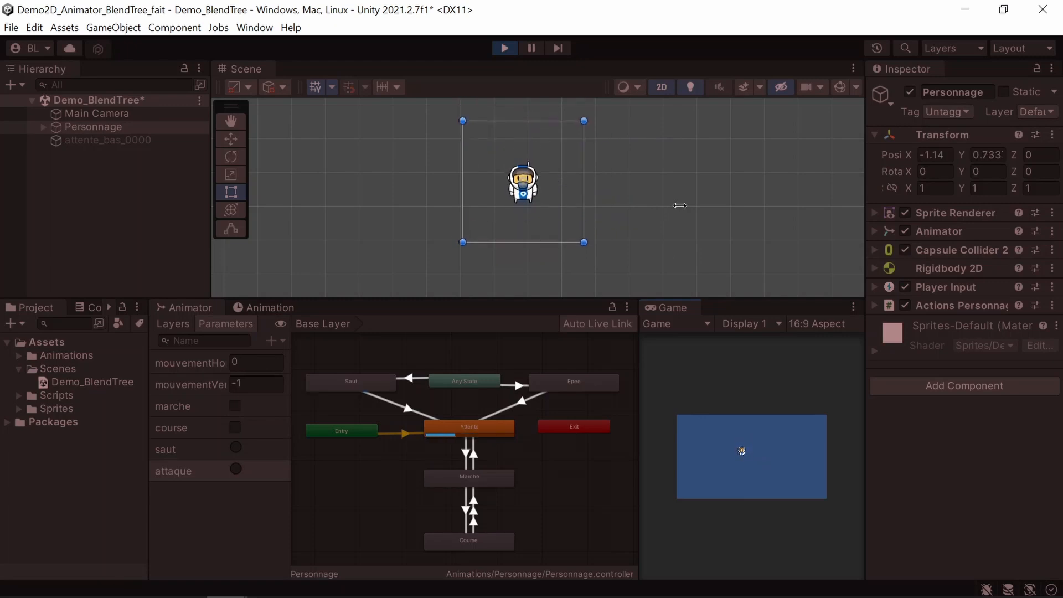
# Step: Test the character's sword attack facing down, left, right and up in the running game
pyautogui.press('x')
pyautogui.press('Left')
pyautogui.press('x')
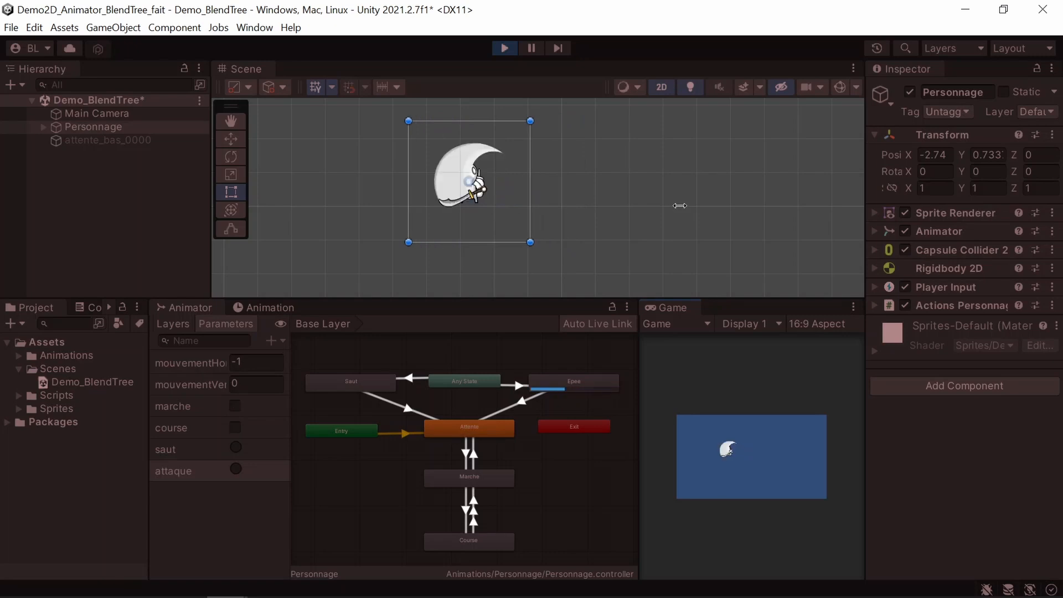
pyautogui.press('Right')
pyautogui.press('x')
pyautogui.press('Up')
pyautogui.press('x')
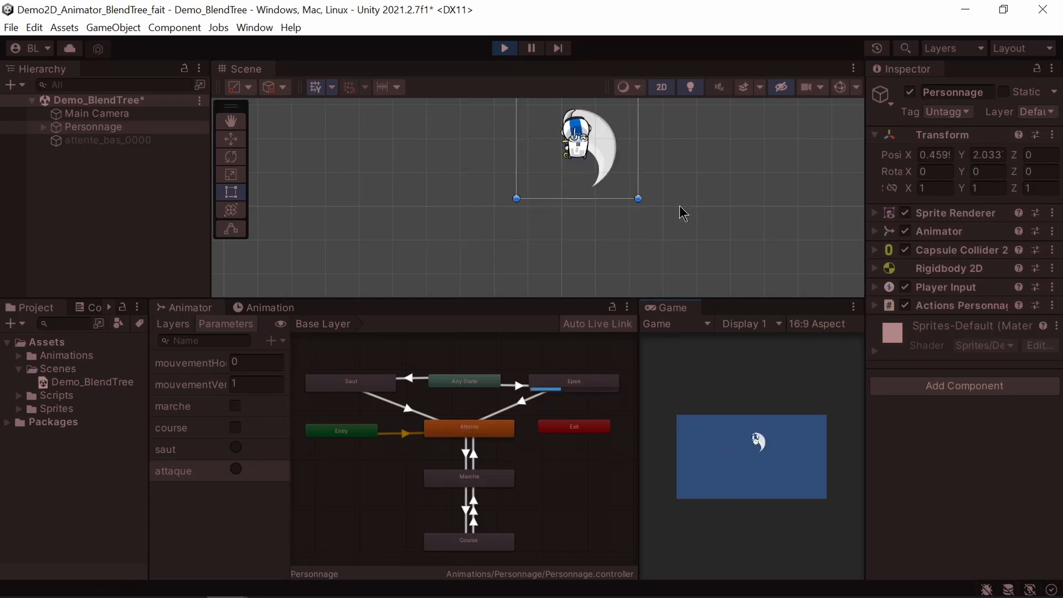
pyautogui.press('Down')
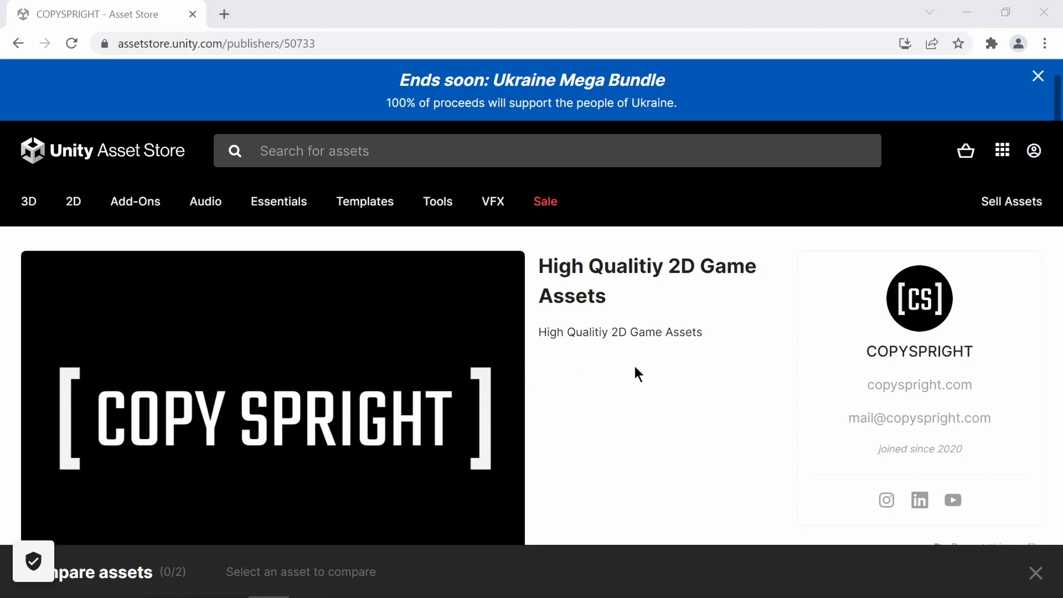
# Step: Switch to the browser and look through COPYSPRIGHT's 2D character packs, including the Astronaut, on the Unity Asset Store
pyautogui.scroll(-8, 645, 383)
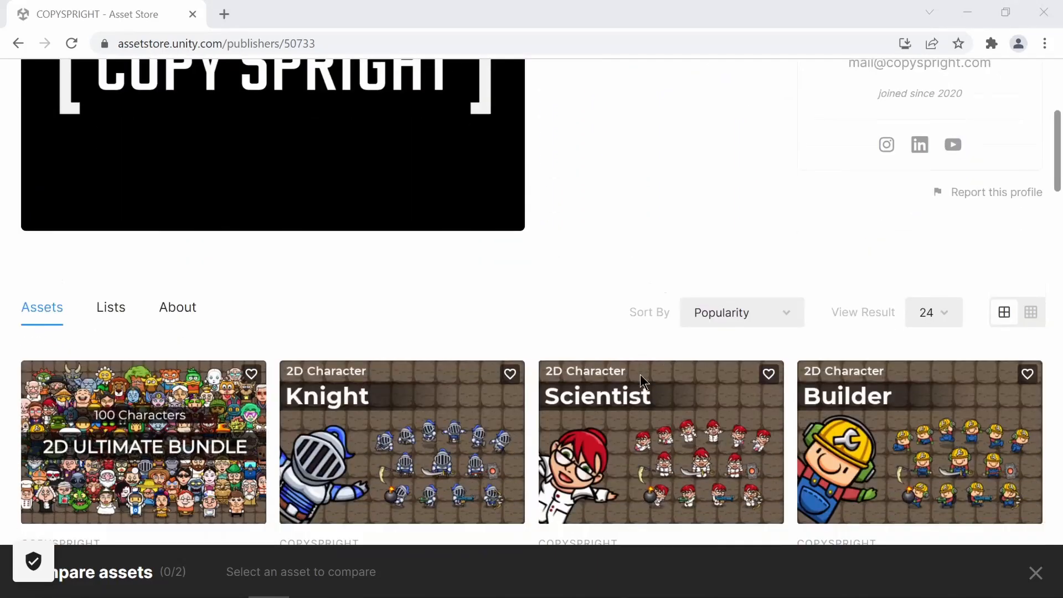
pyautogui.scroll(-3, 678, 344)
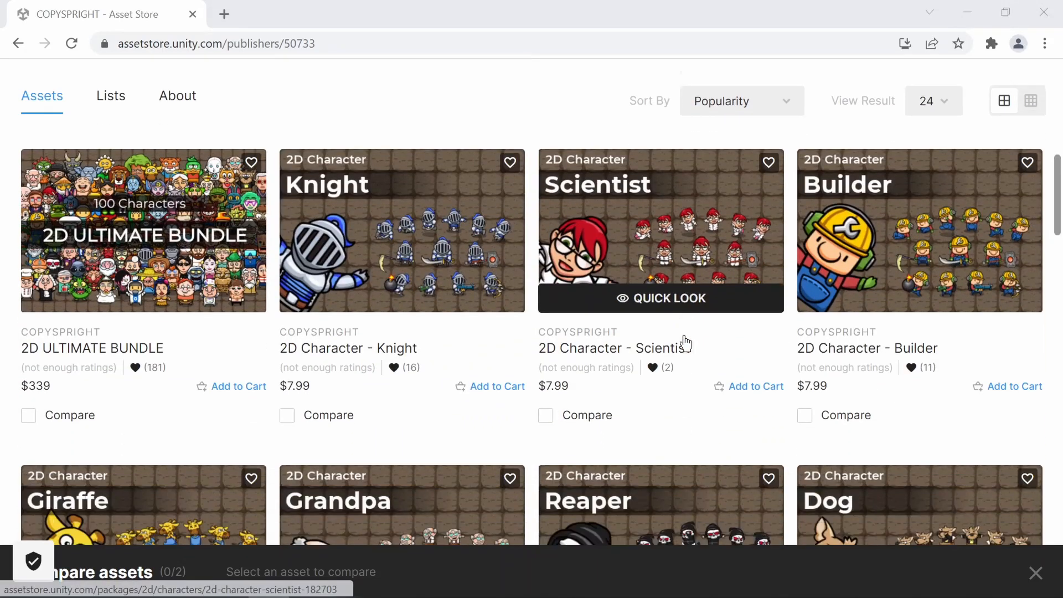
pyautogui.scroll(-8, 674, 344)
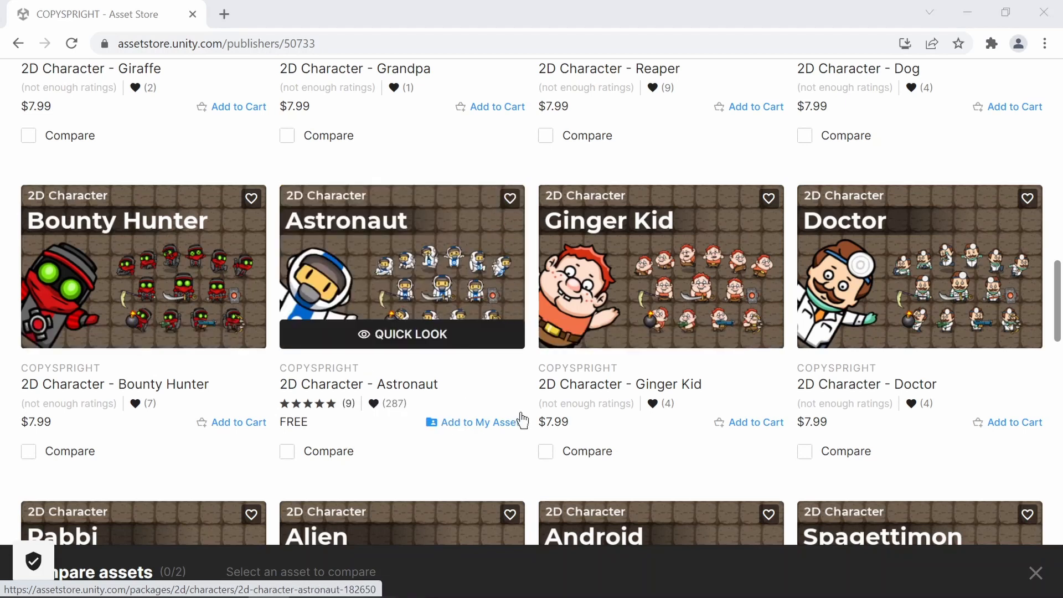
pyautogui.scroll(-3, 526, 419)
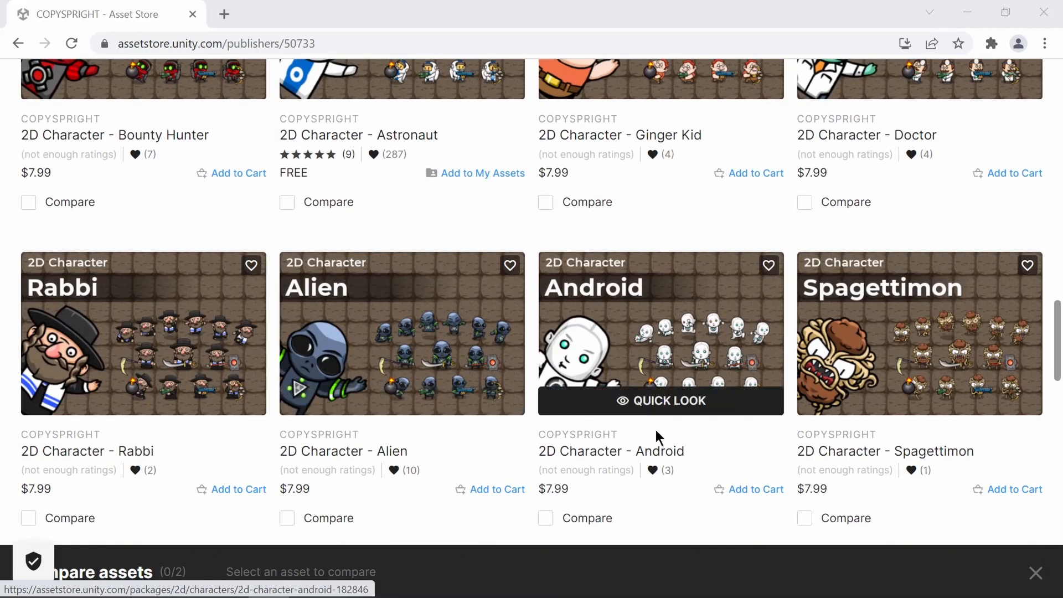
pyautogui.scroll(-5, 166, 372)
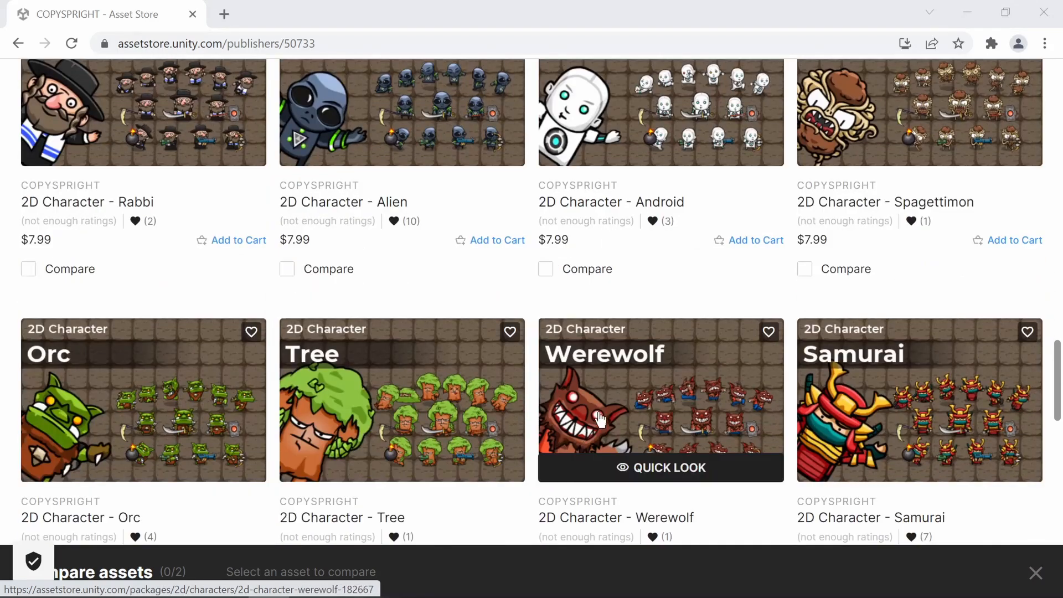
pyautogui.scroll(8, 601, 419)
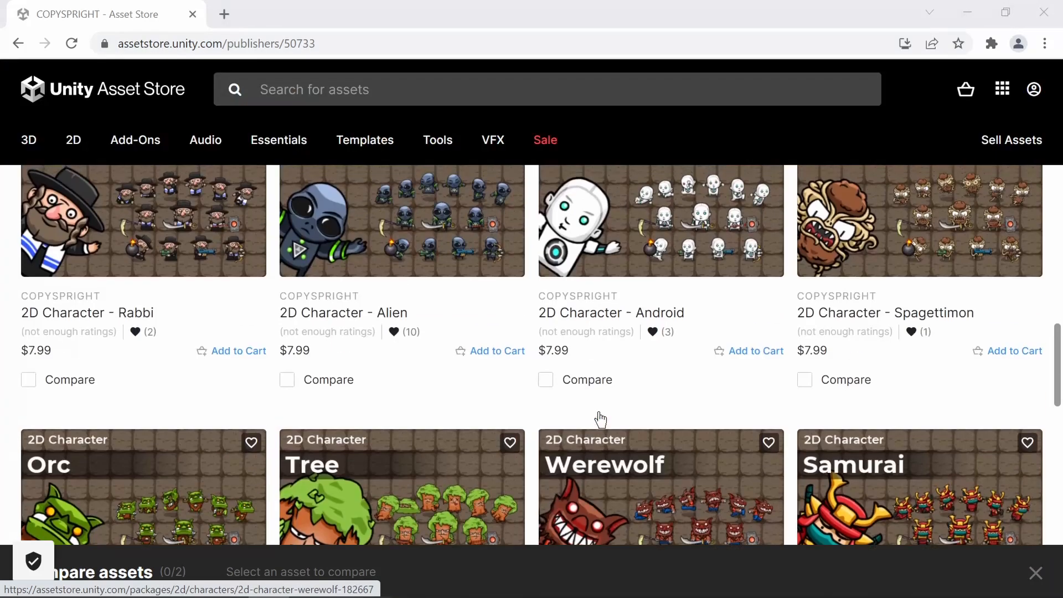
pyautogui.scroll(1, 601, 423)
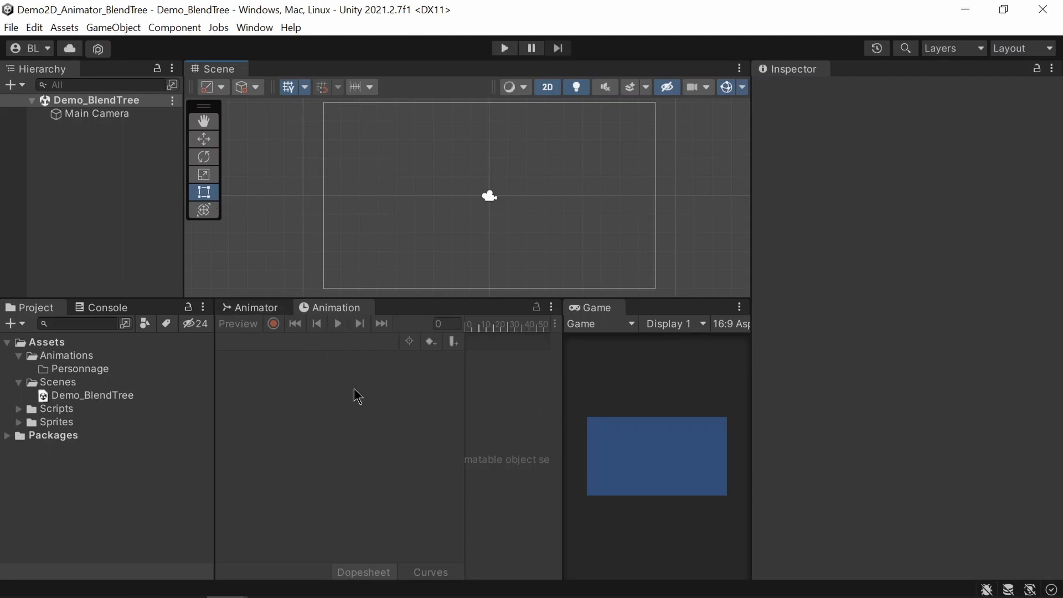
# Step: In the Demo2D_Animator_BlendTree project in Unity, expand Sprites > Personnage > Attente > Bas and preview attente_bas_0000
pyautogui.click(17, 423)
pyautogui.click(29, 436)
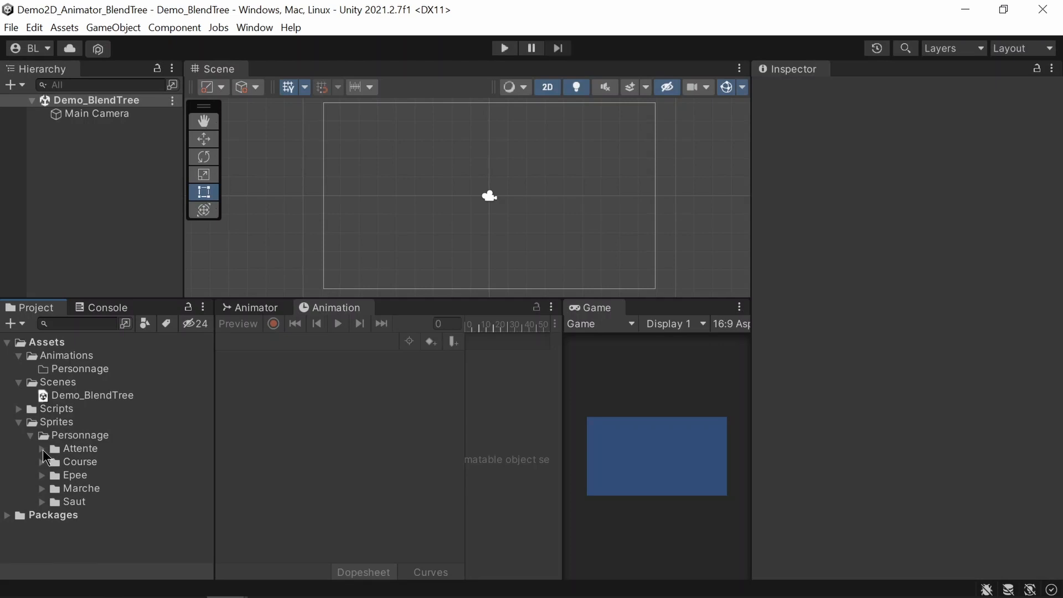
pyautogui.click(42, 449)
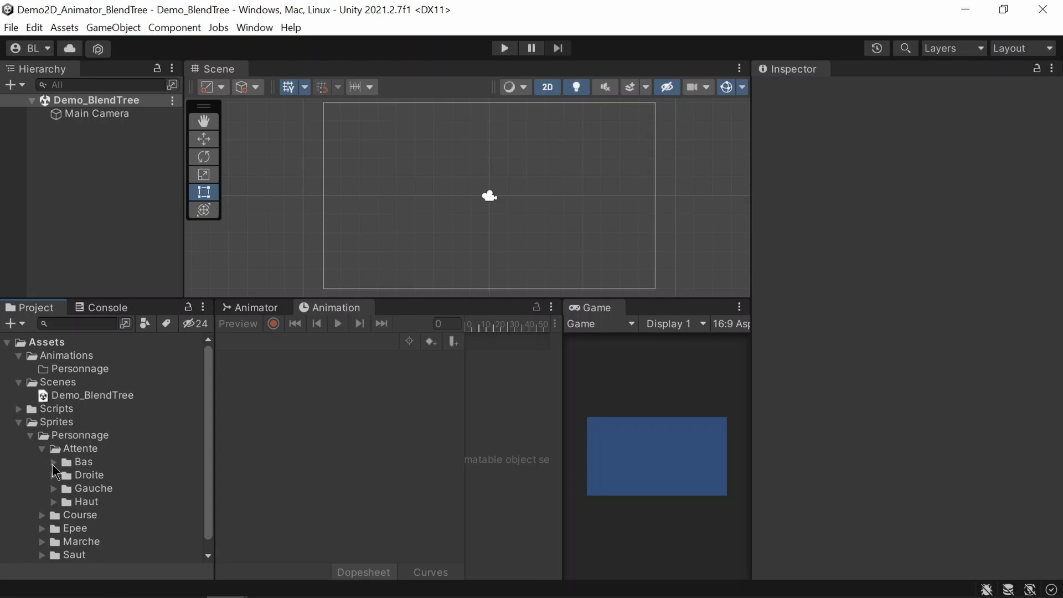
pyautogui.click(54, 463)
pyautogui.click(121, 476)
pyautogui.scroll(-3, 116, 504)
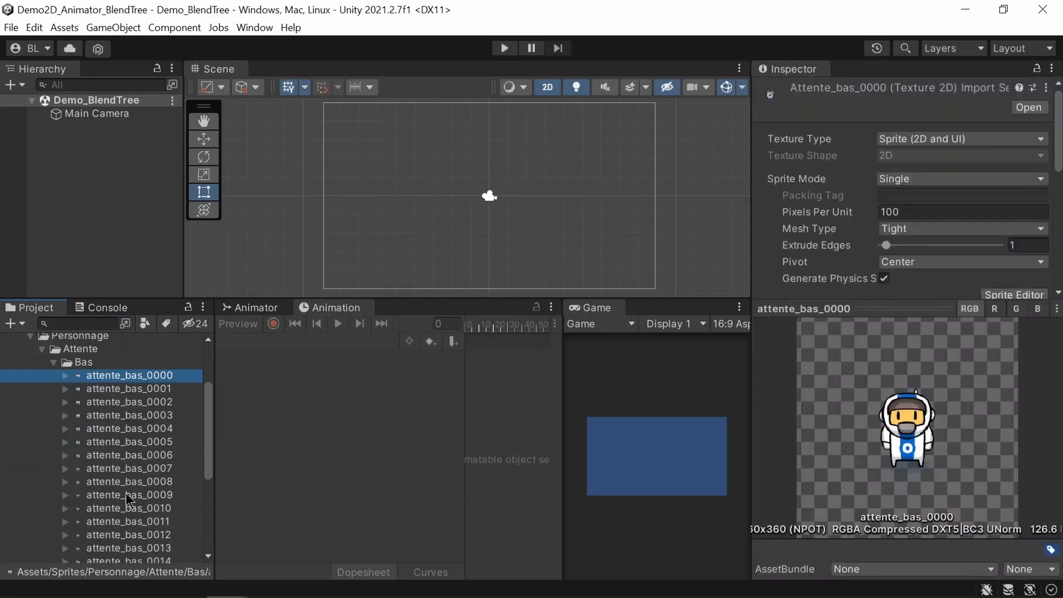
# Step: Preview the attente_bas sprites one after another to examine the frames of the downward-facing idle animation
pyautogui.scroll(-1, 126, 493)
pyautogui.scroll(1, 144, 480)
pyautogui.press('Down')
pyautogui.press('Down')
pyautogui.press('Down')
pyautogui.press('Down')
pyautogui.press('Down')
pyautogui.press('Down')
pyautogui.press('Down')
pyautogui.press('Down')
pyautogui.press('Down')
pyautogui.press('Down')
pyautogui.press('Down')
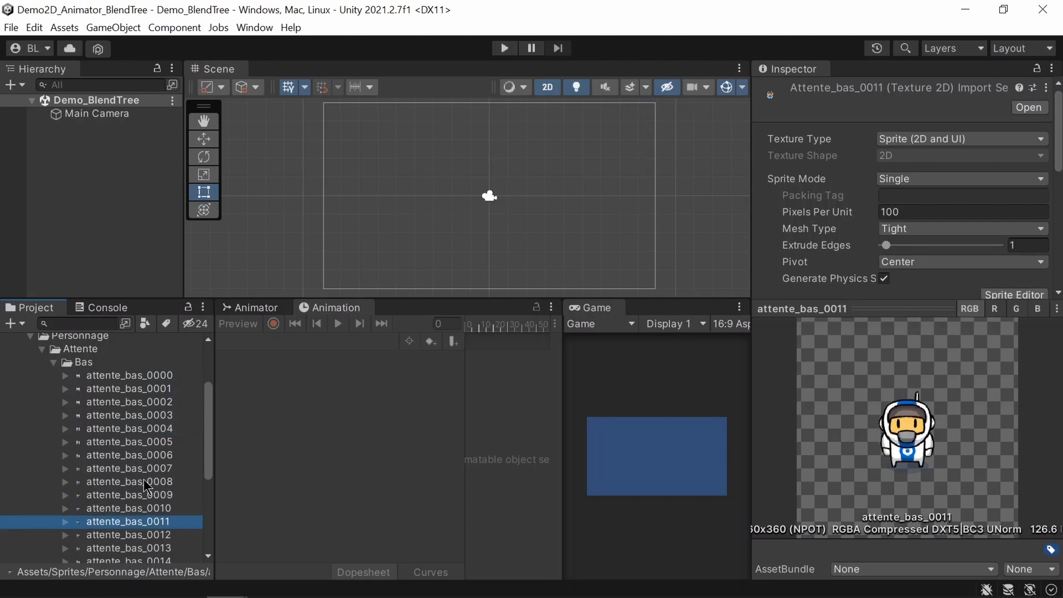
pyautogui.press('End')
pyautogui.press('Up')
pyautogui.press('Up')
pyautogui.press('Up')
pyautogui.press('Up')
pyautogui.press('Up')
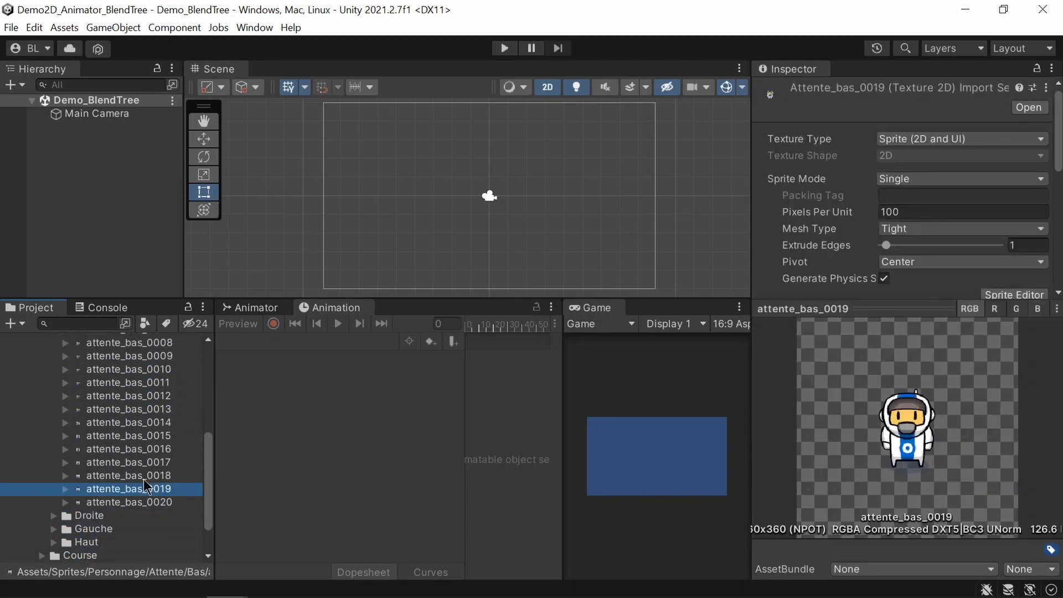
pyautogui.press('Up')
pyautogui.press('Up')
pyautogui.press('Up')
pyautogui.press('Up')
pyautogui.press('Up')
pyautogui.press('Up')
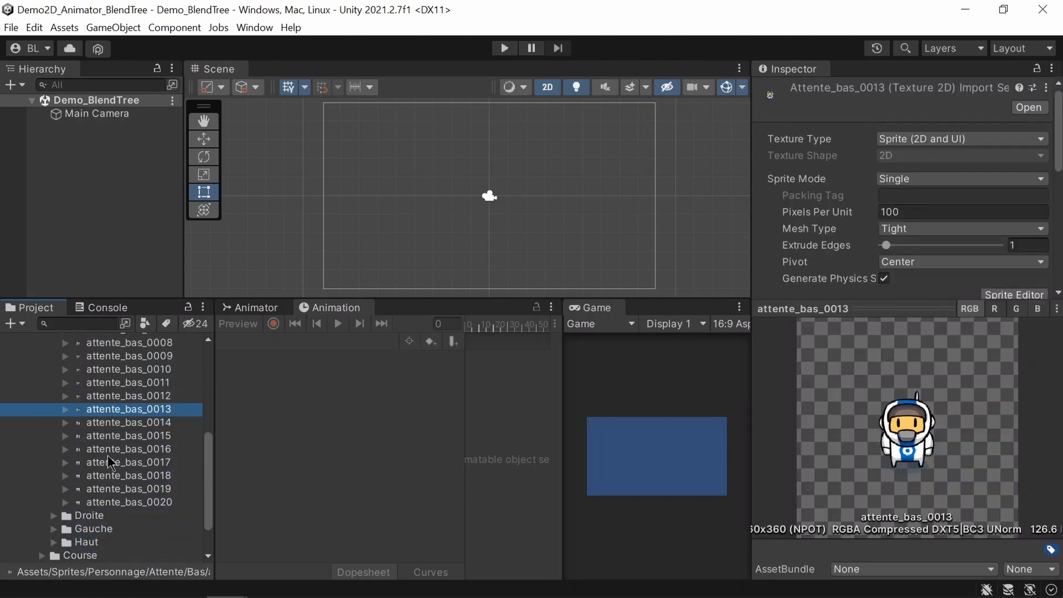
# Step: Collapse the Attente Bas folder and expand the Bas folder of the Epee sprites
pyautogui.scroll(5, 83, 439)
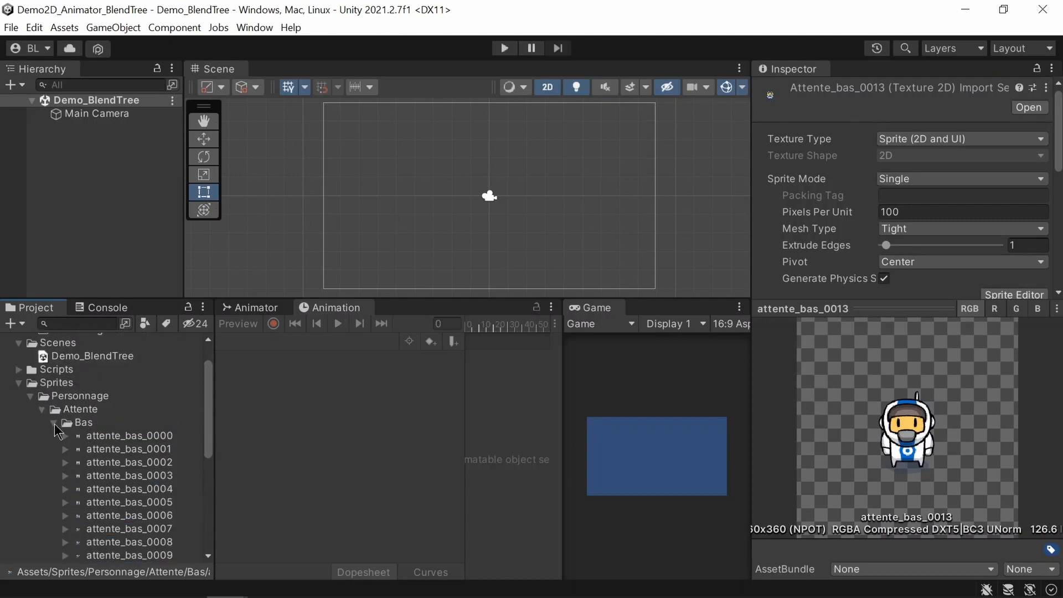
pyautogui.click(54, 424)
pyautogui.click(44, 517)
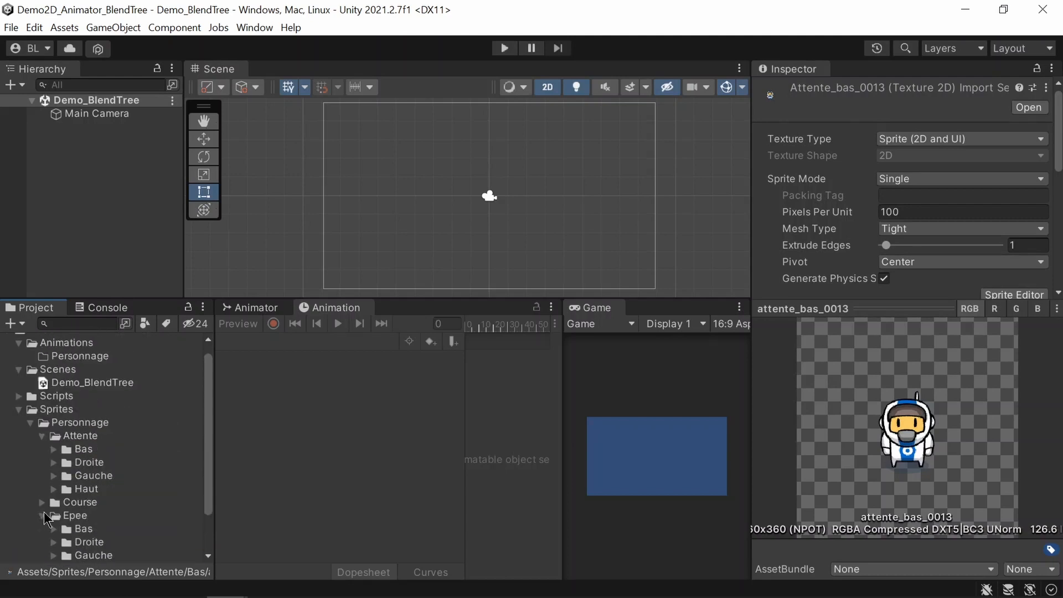
pyautogui.click(55, 530)
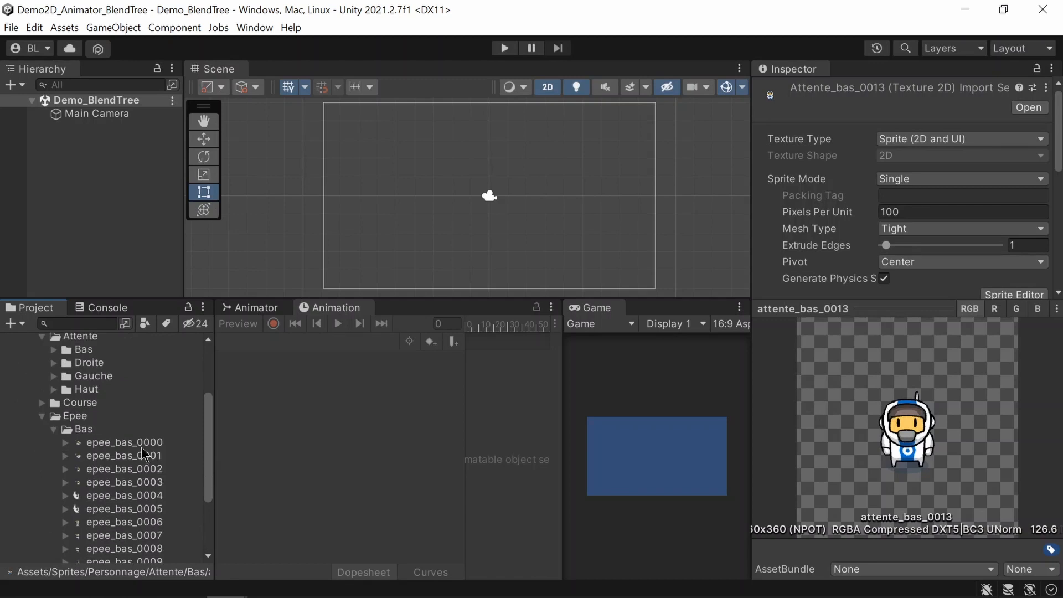
# Step: Preview the epee_bas sprites one after another from epee_bas_0000 to epee_bas_0011 to examine the downward sword attack frames
pyautogui.click(125, 442)
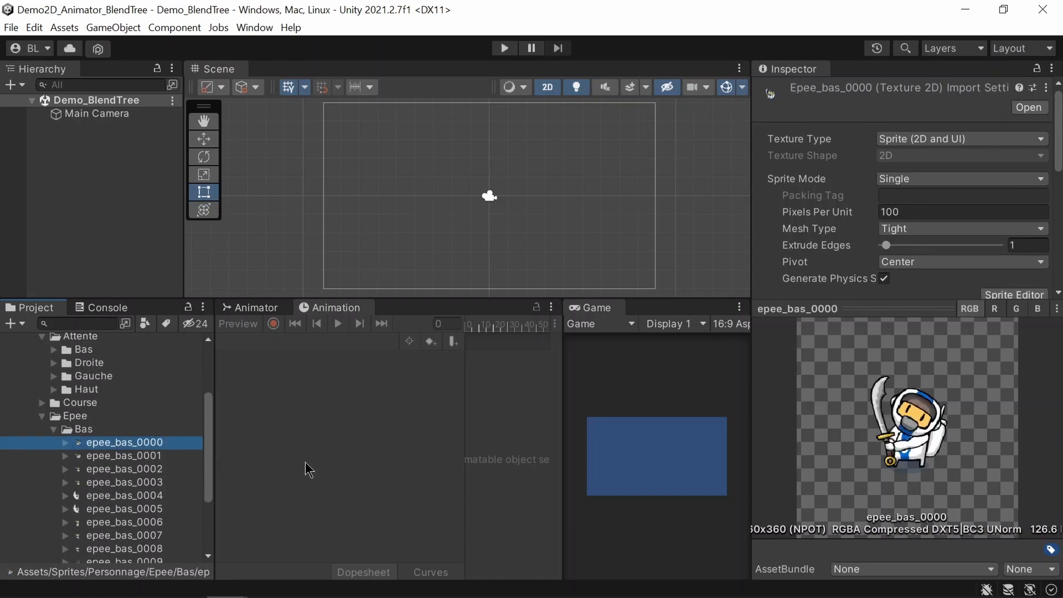
pyautogui.press('Down')
pyautogui.press('Down')
pyautogui.press('Down')
pyautogui.press('Down')
pyautogui.press('Down')
pyautogui.press('Down')
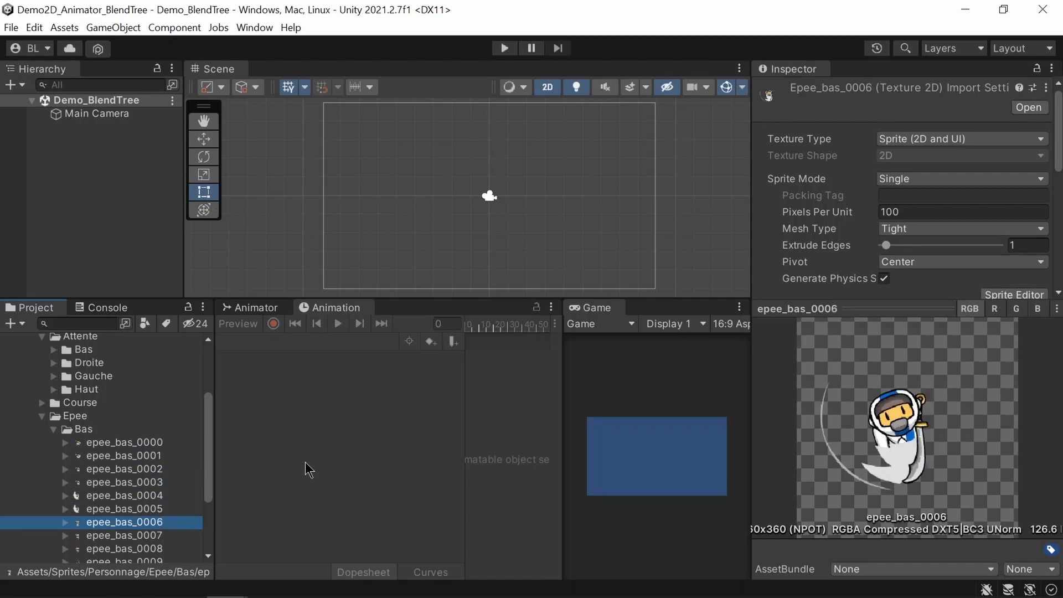
pyautogui.scroll(-3, 91, 454)
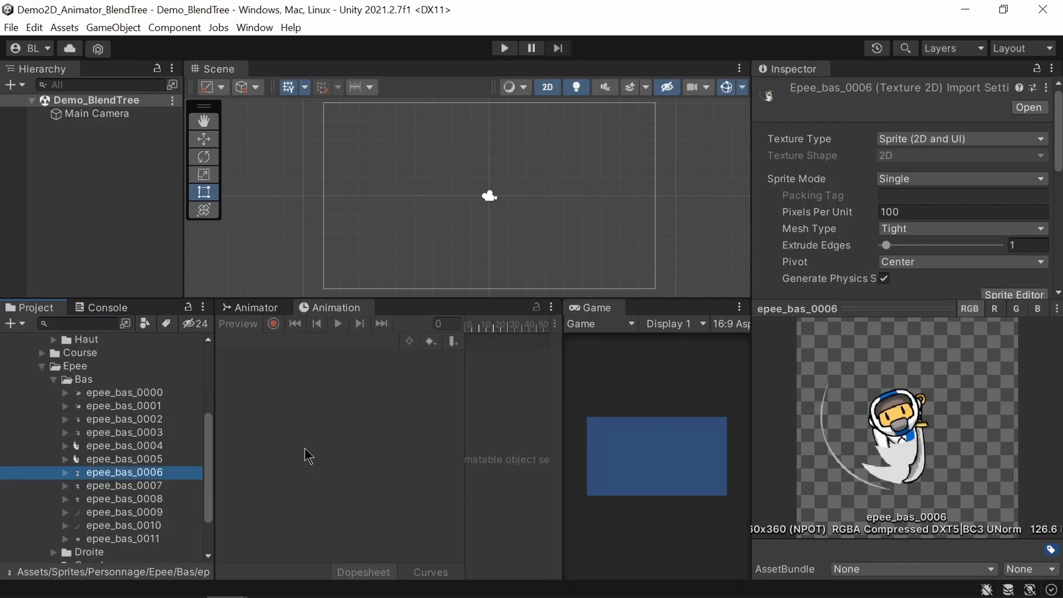
pyautogui.press('Down')
pyautogui.press('Down')
pyautogui.press('Down')
pyautogui.press('Down')
pyautogui.press('Down')
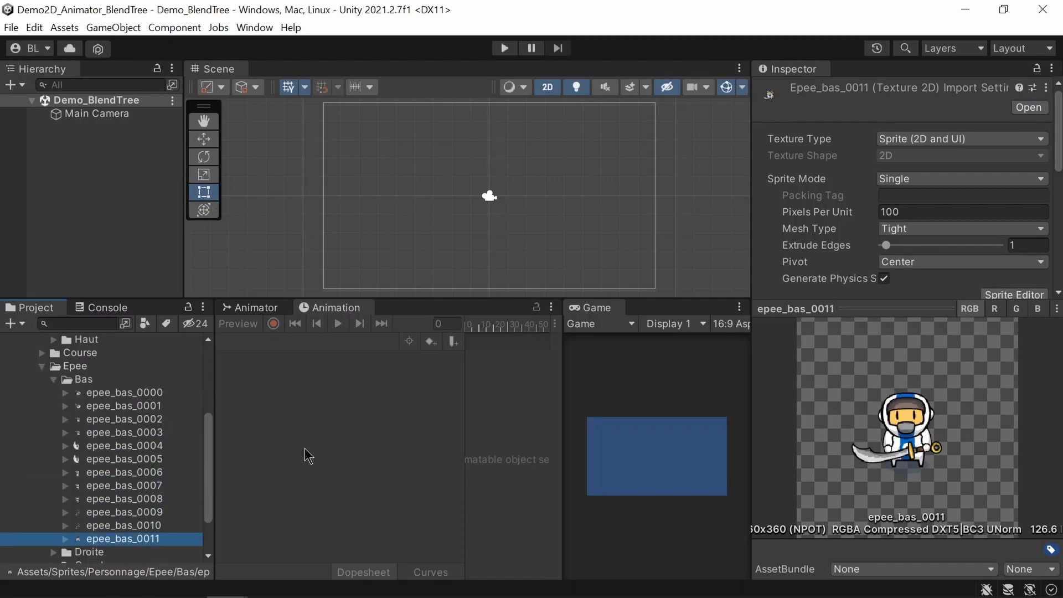
# Step: Step back through the sword attack frames to epee_bas_0000
pyautogui.press('Up')
pyautogui.press('Up')
pyautogui.press('Up')
pyautogui.press('Up')
pyautogui.press('Up')
pyautogui.press('Up')
pyautogui.press('Up')
pyautogui.press('Up')
pyautogui.press('Up')
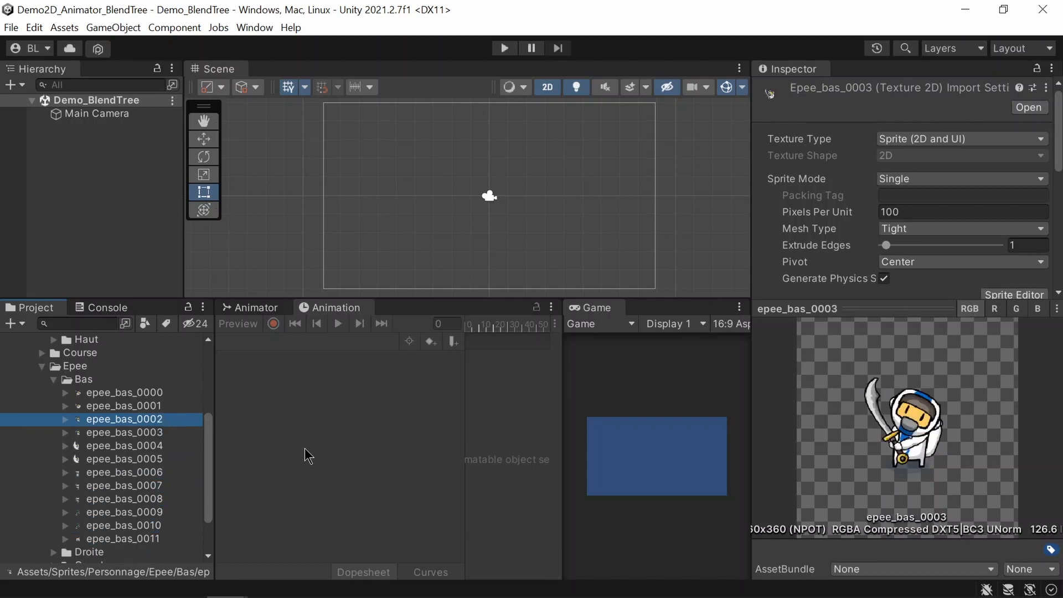
pyautogui.press('Up')
pyautogui.press('Up')
pyautogui.press('Up')
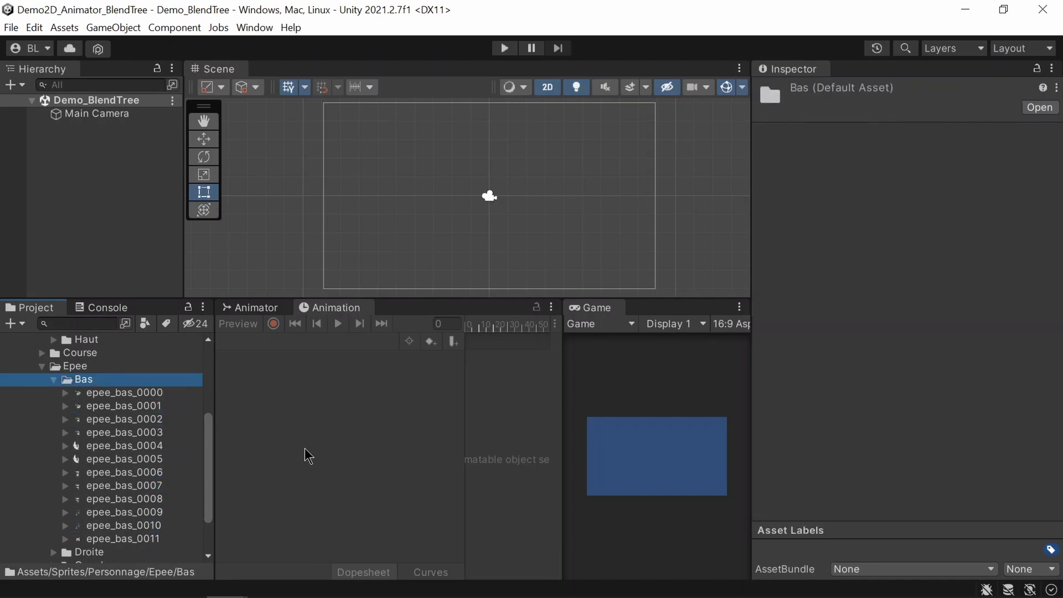
pyautogui.press('Down')
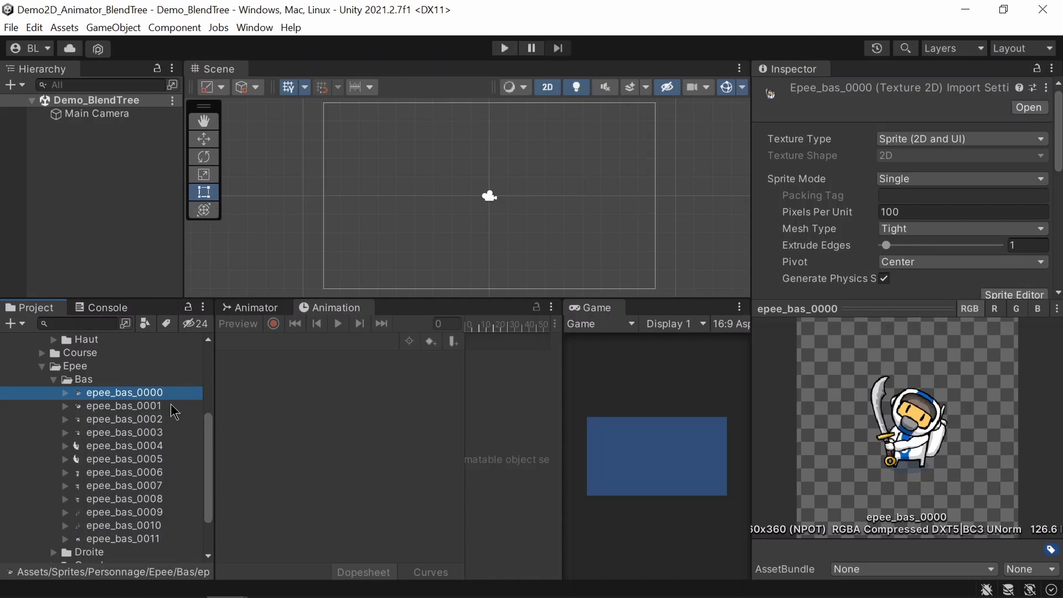
# Step: Run through the sword attack frames again from epee_bas_0000 up to epee_bas_0011
pyautogui.press('Down')
pyautogui.press('Down')
pyautogui.press('Down')
pyautogui.press('Down')
pyautogui.press('Down')
pyautogui.press('Down')
pyautogui.press('Down')
pyautogui.press('Down')
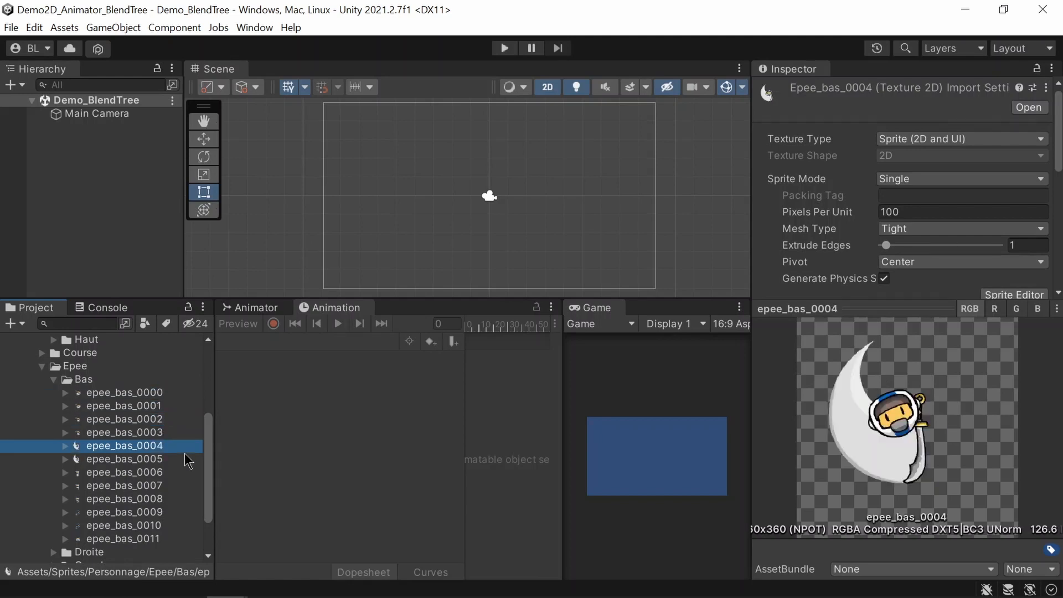
pyautogui.press('Down')
pyautogui.press('Down')
pyautogui.press('Down')
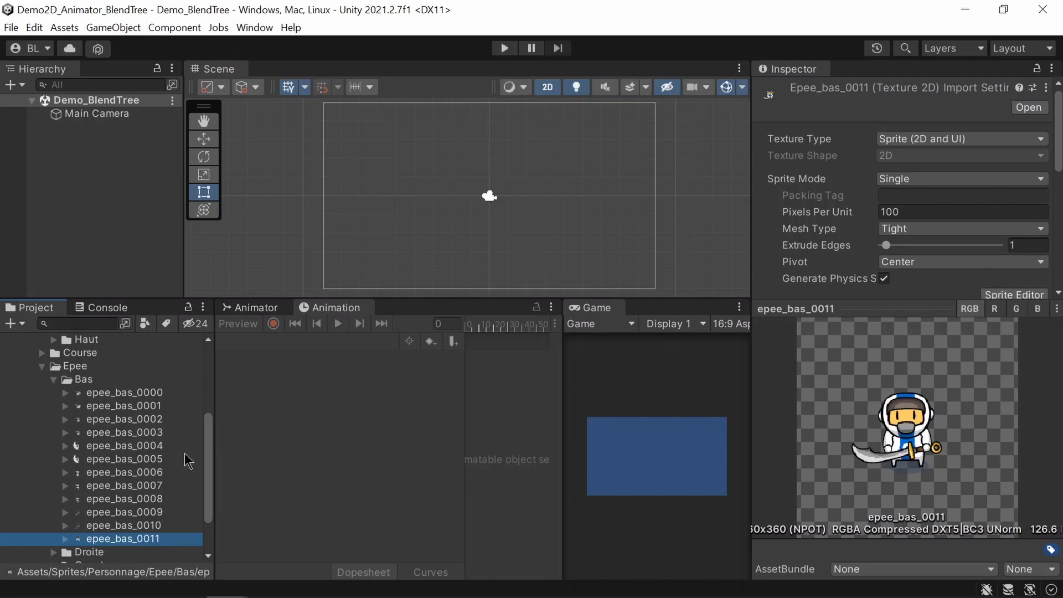
# Step: Collapse the Epee Bas folder, expand Attente > Bas and preview several idle frames, including attente_bas_0014 and attente_bas_0011
pyautogui.click(54, 379)
pyautogui.click(54, 397)
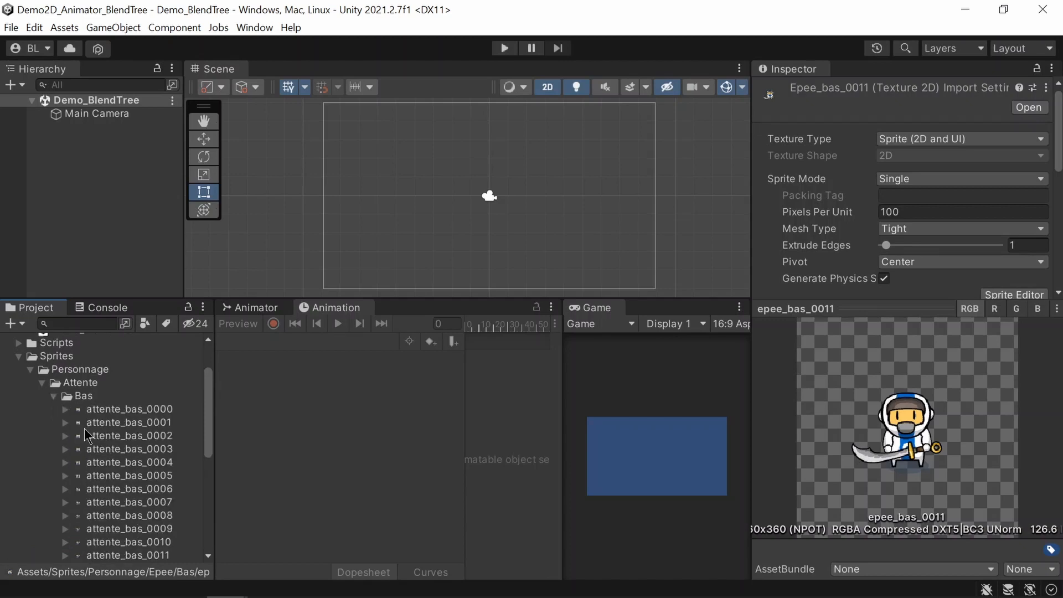
pyautogui.scroll(-4, 119, 424)
pyautogui.click(166, 526)
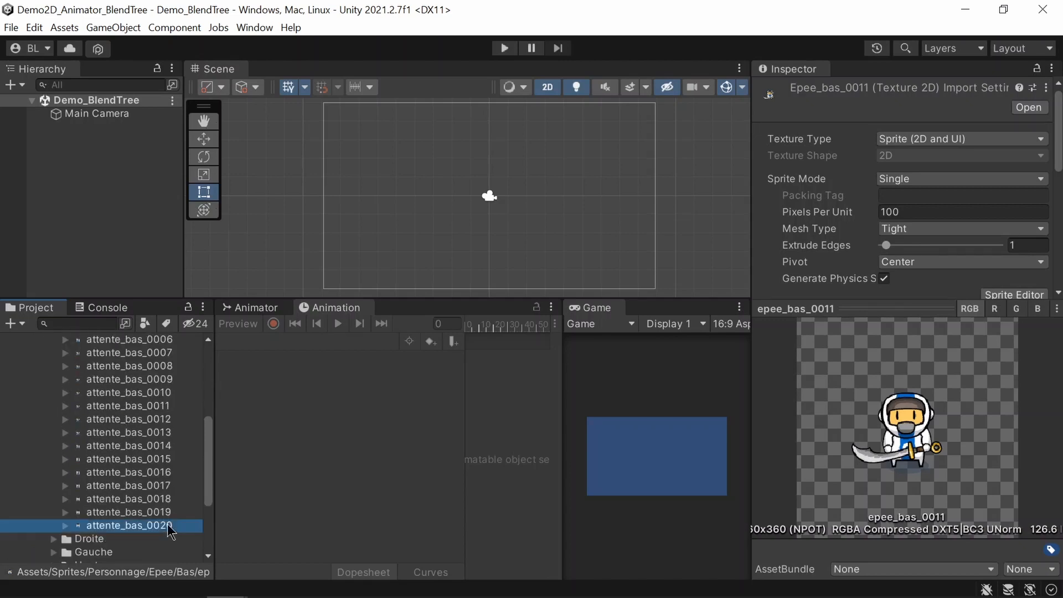
pyautogui.click(169, 487)
pyautogui.click(165, 446)
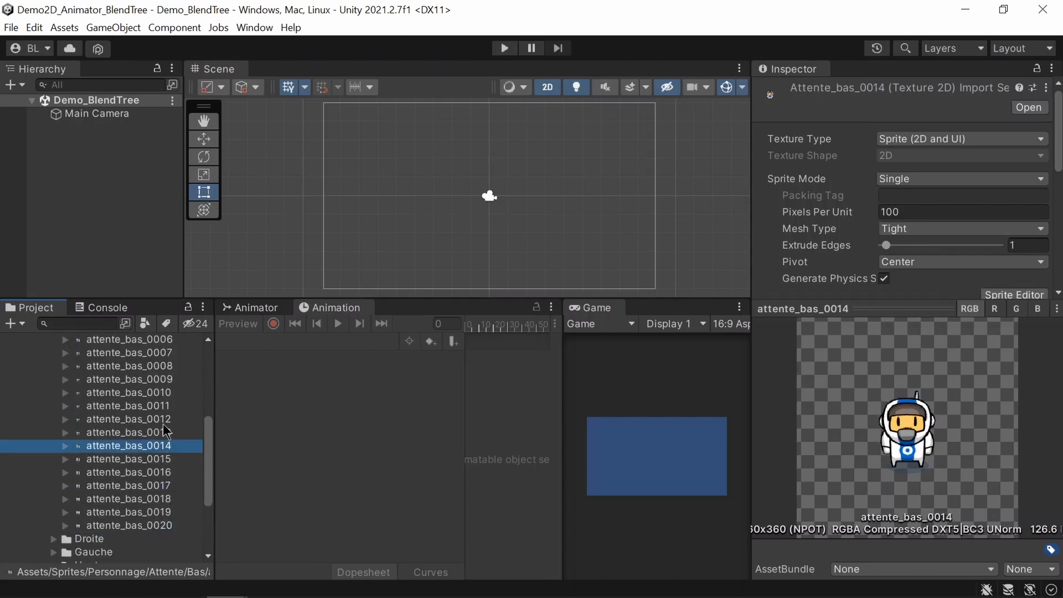
pyautogui.click(161, 406)
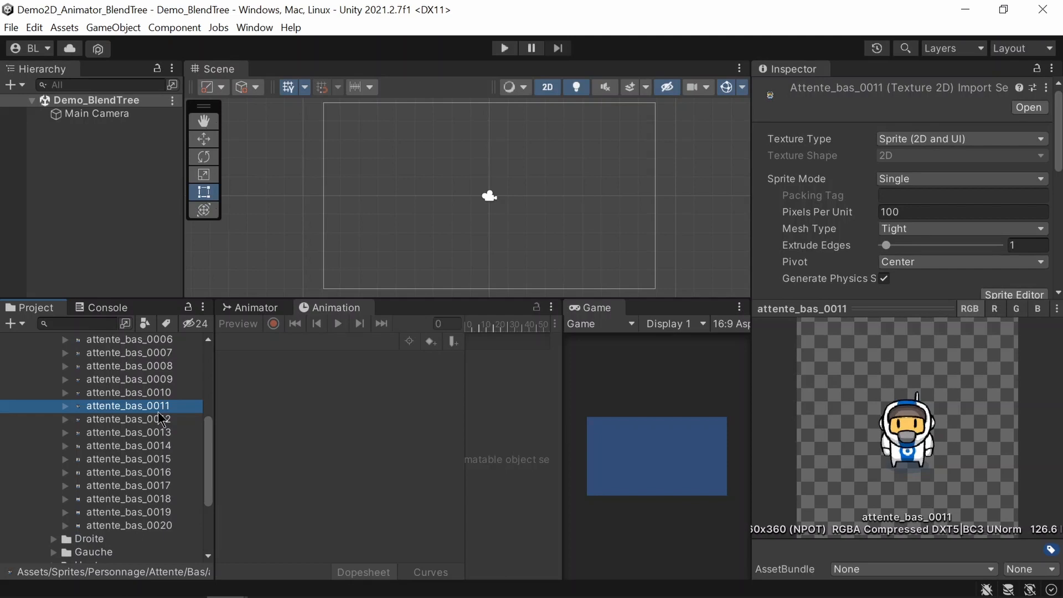
# Step: Select attente_bas_0000 through attente_bas_0020 to preview the full idle set, and collapse the Attente Bas folder
pyautogui.scroll(3, 161, 419)
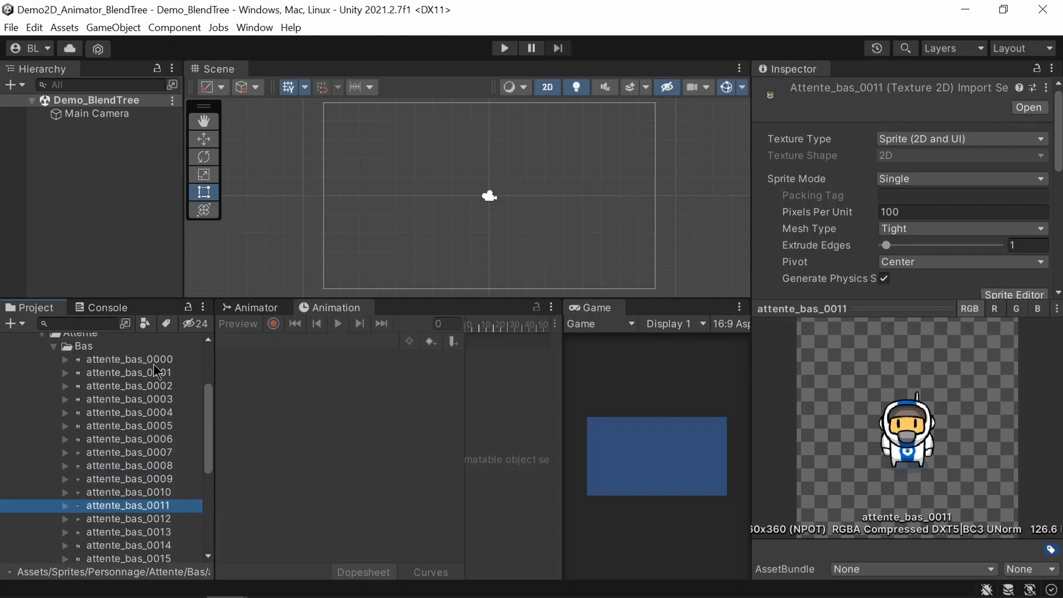
pyautogui.click(167, 359)
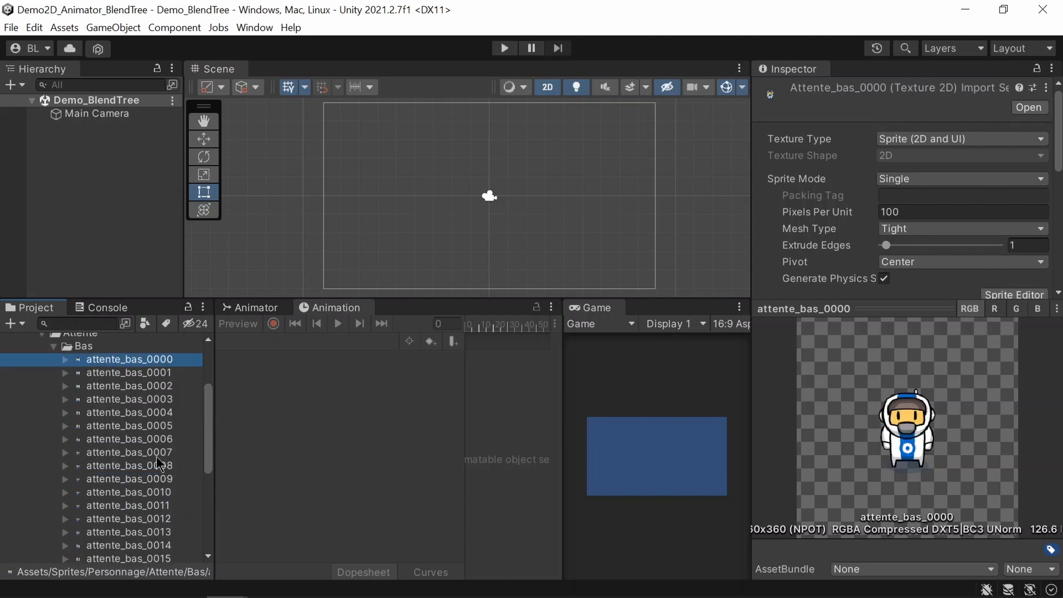
pyautogui.scroll(-3, 166, 528)
pyautogui.keyDown('shift'); pyautogui.click(168, 526); pyautogui.keyUp('shift')
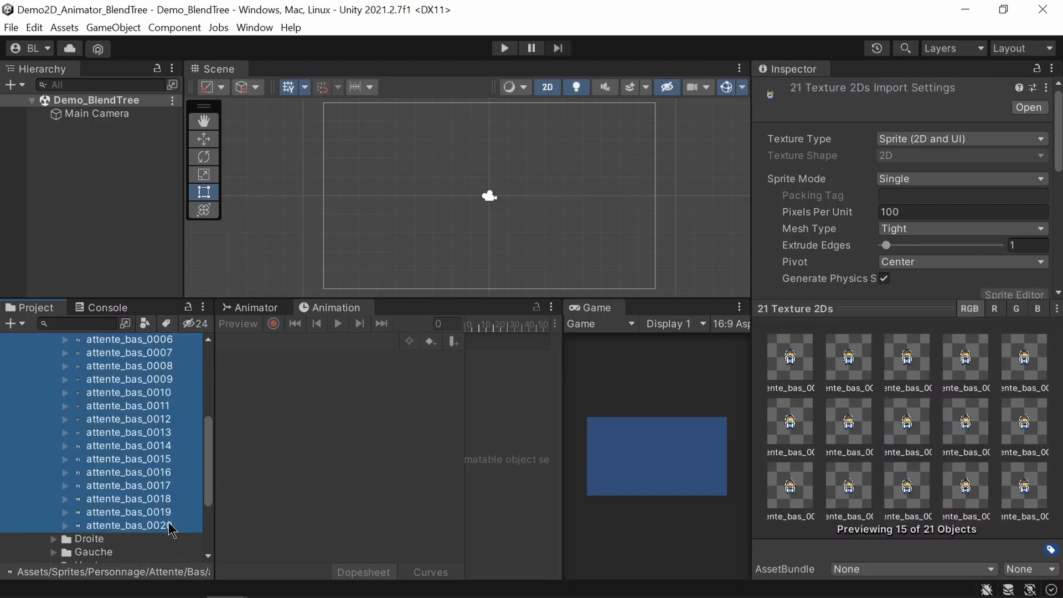
pyautogui.scroll(4, 150, 505)
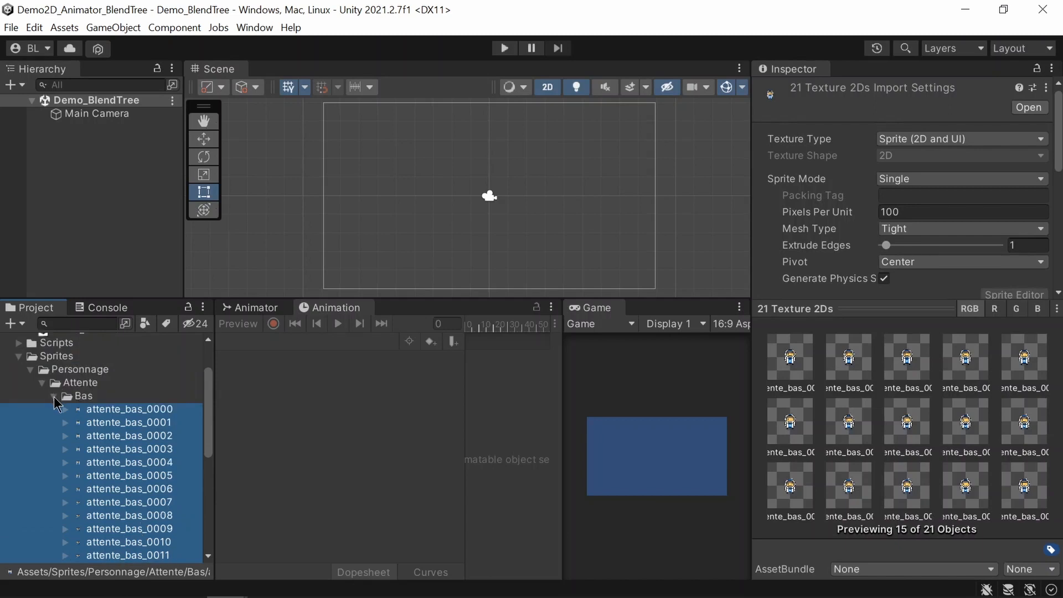
pyautogui.click(53, 397)
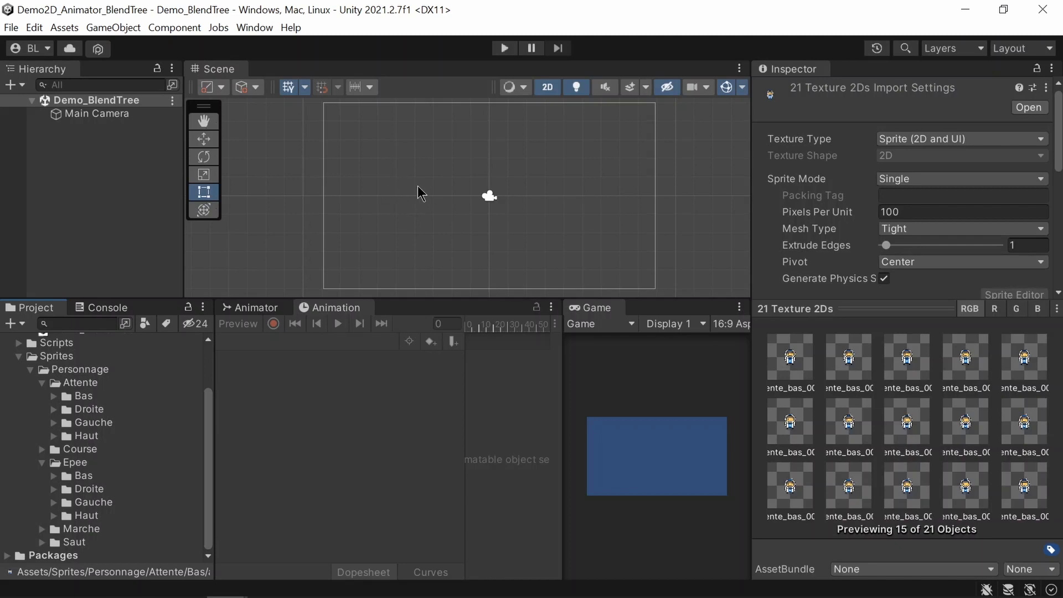
# Step: Reopen the Attente Bas folder and place the attente_bas_0000 sprite in the scene, in the left half of the camera frame
pyautogui.click(54, 397)
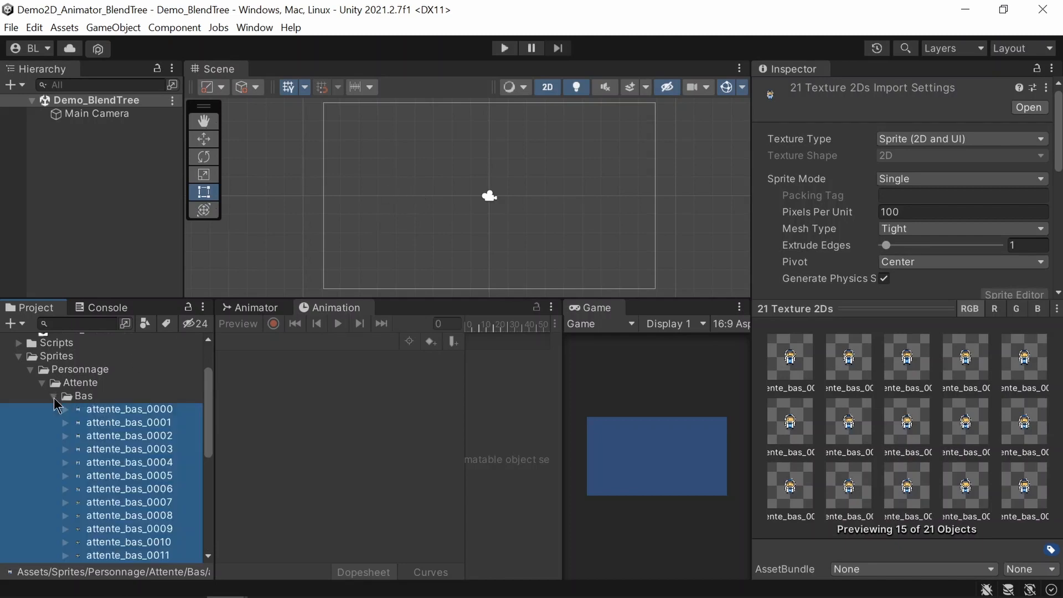
pyautogui.click(117, 409)
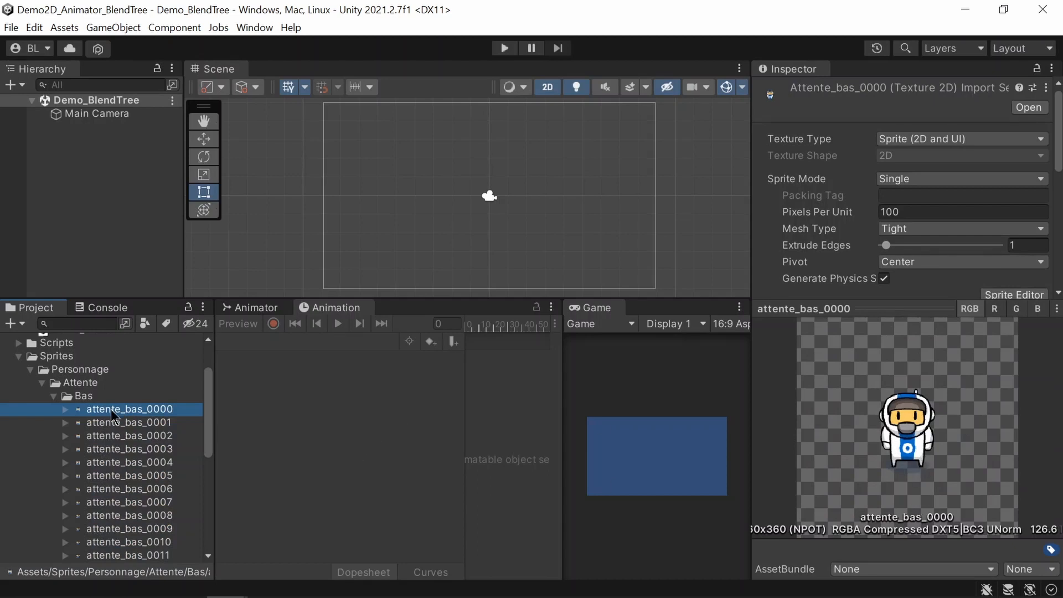
pyautogui.moveTo(111, 410); pyautogui.dragTo(406, 193)
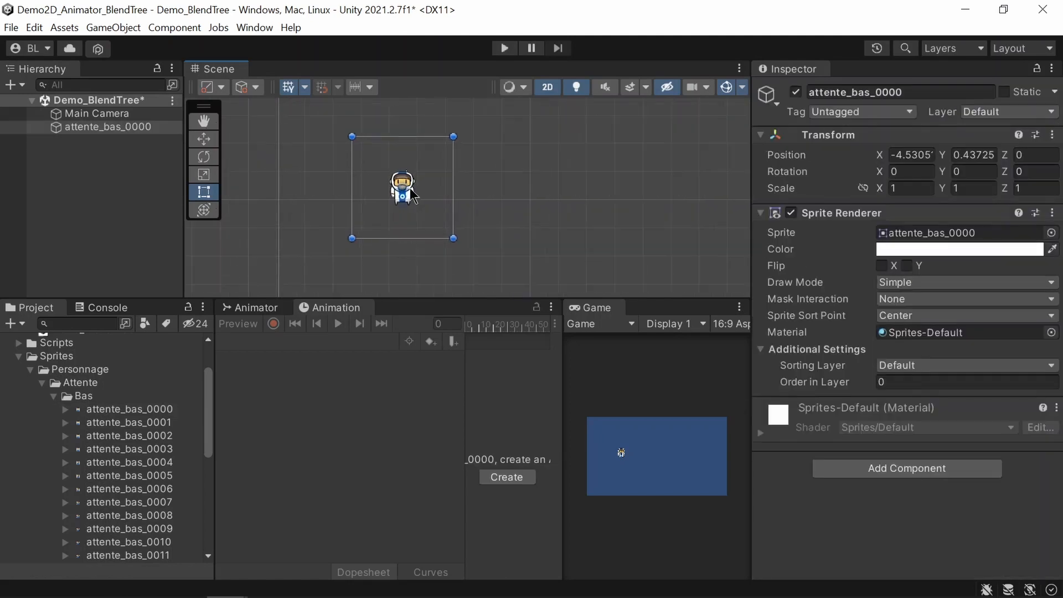
pyautogui.scroll(3, 412, 194)
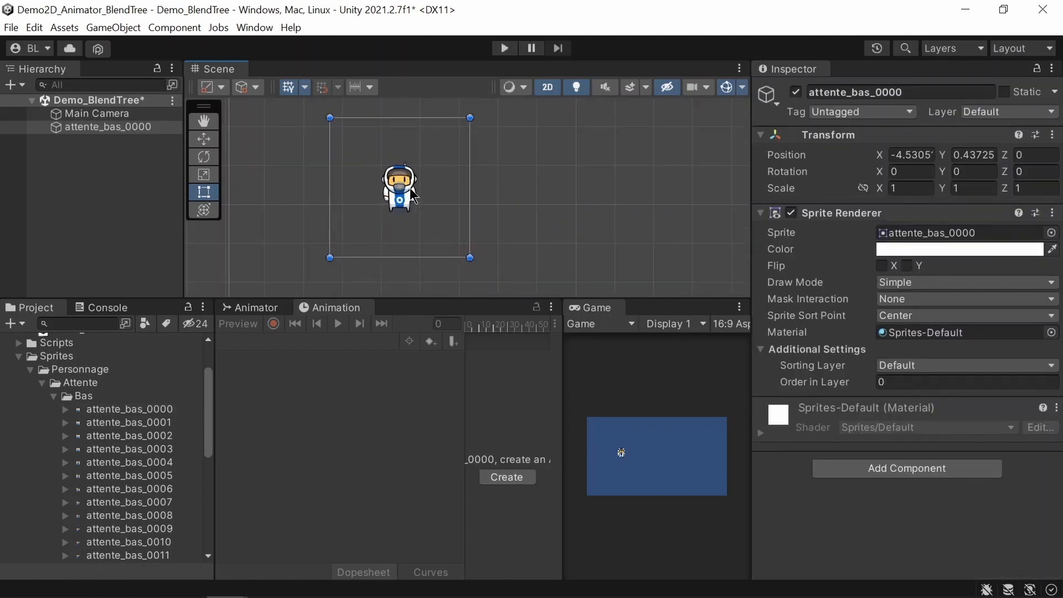
# Step: Rename the attente_bas_0000 game object in the scene to Personnage
pyautogui.click(101, 133)
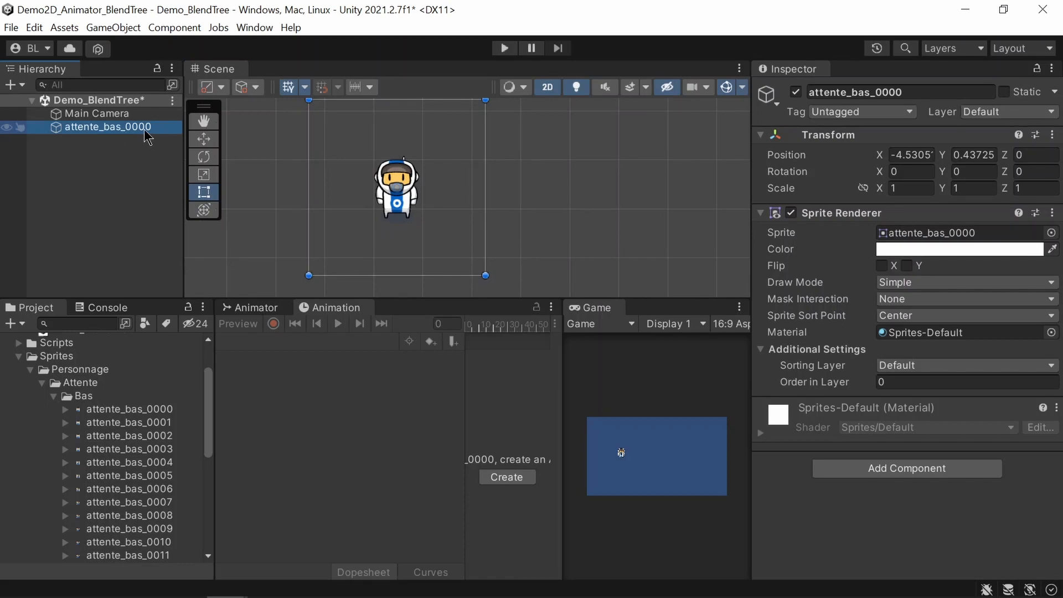
pyautogui.click(156, 129)
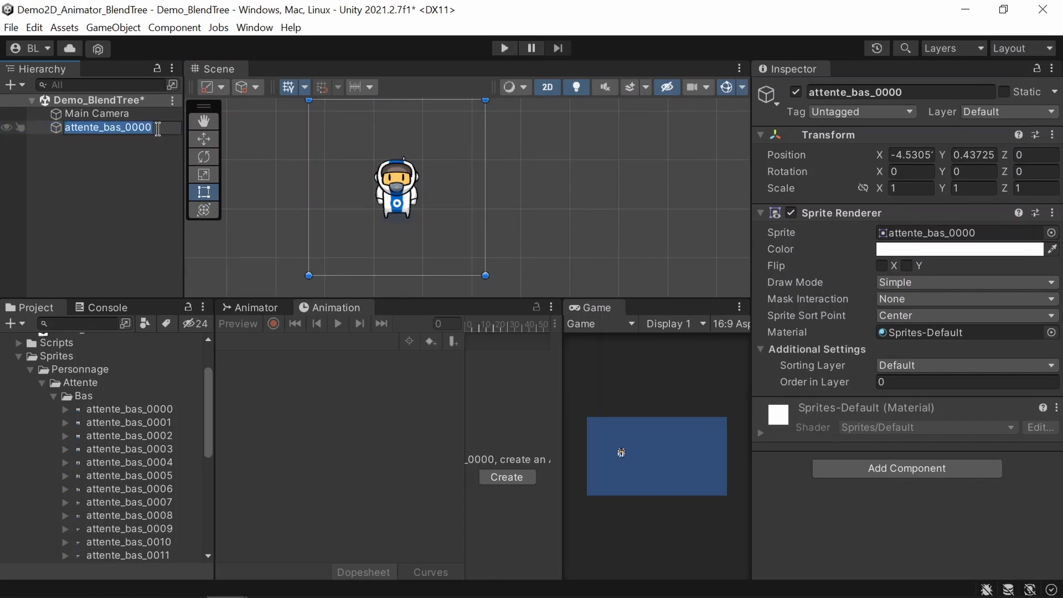
pyautogui.write('Personnage')
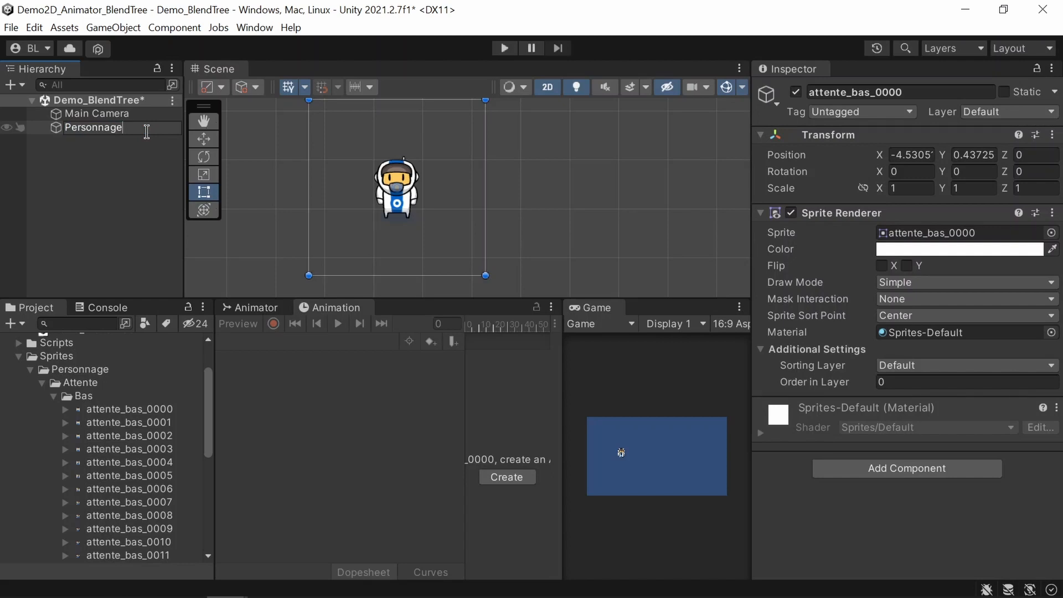
pyautogui.press('Return')
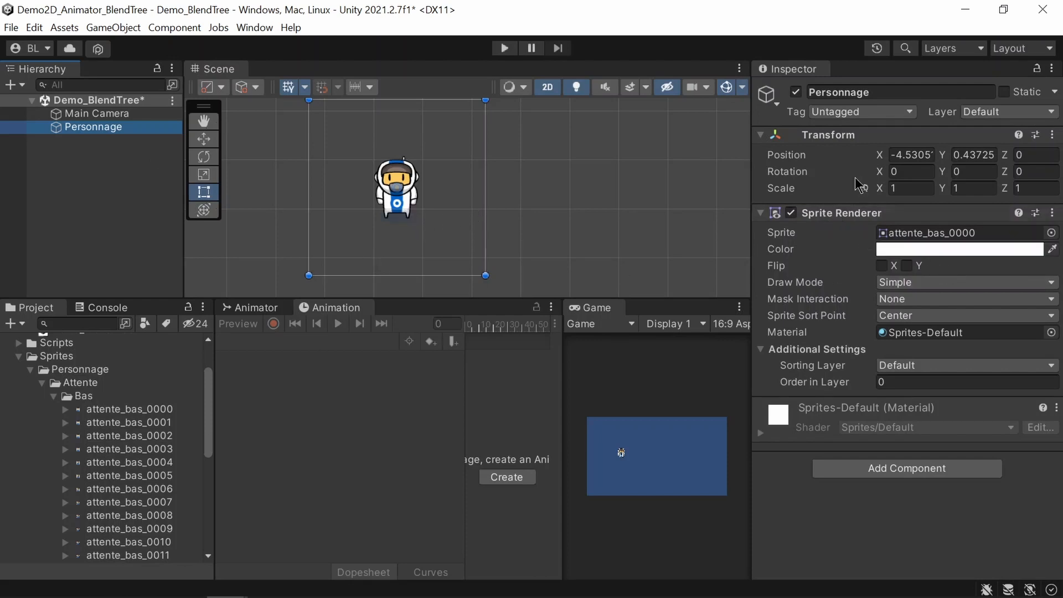
# Step: Locate the source asset of the sprite assigned in Personnage's Sprite Renderer and inspect the character in the scene
pyautogui.click(894, 232)
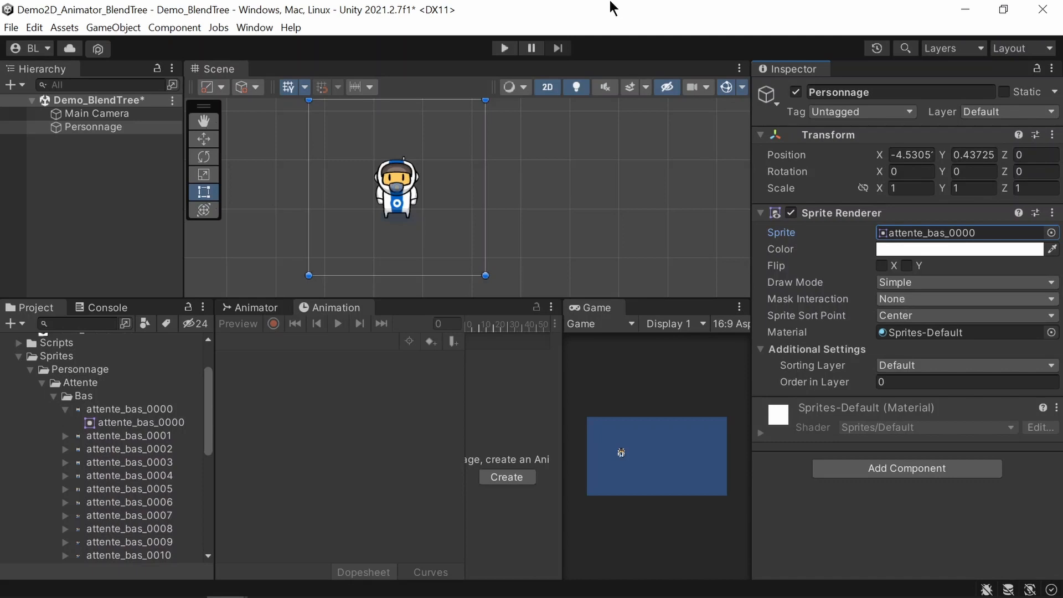
pyautogui.scroll(-2, 528, 223)
pyautogui.scroll(-1, 533, 216)
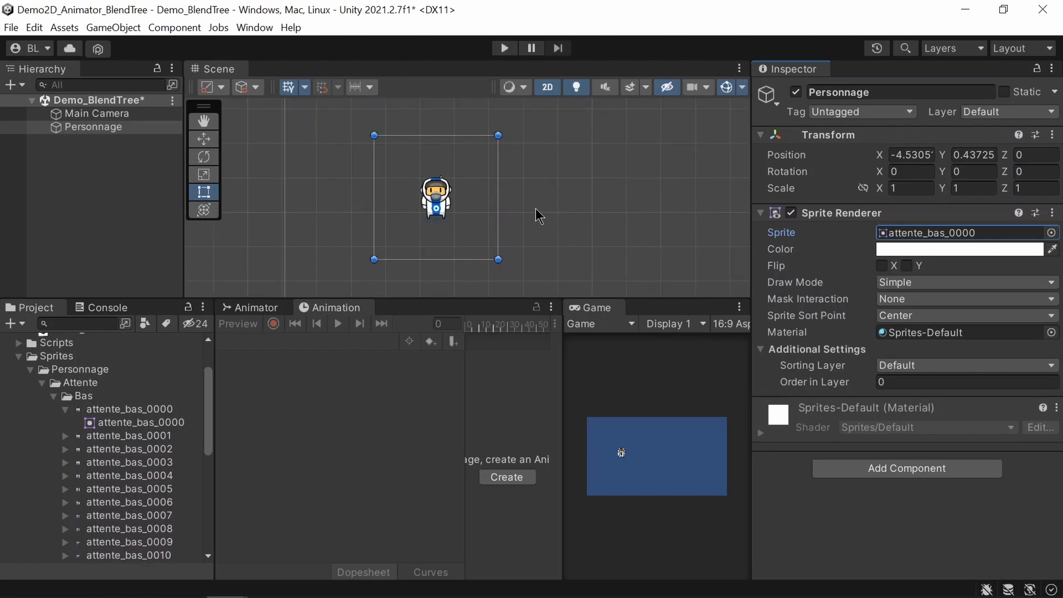
pyautogui.scroll(-1, 545, 210)
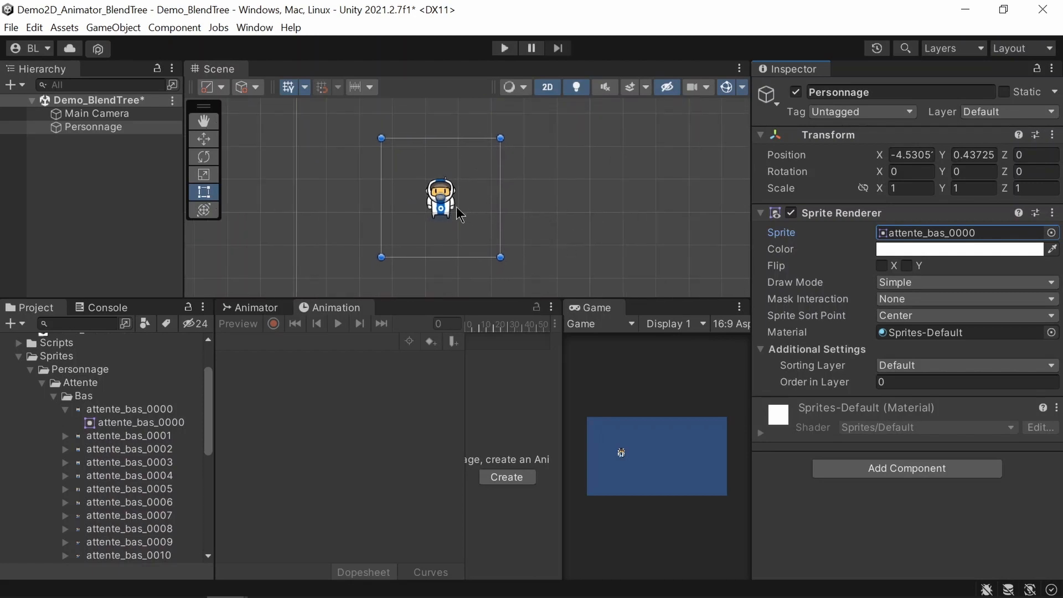
pyautogui.scroll(3, 457, 210)
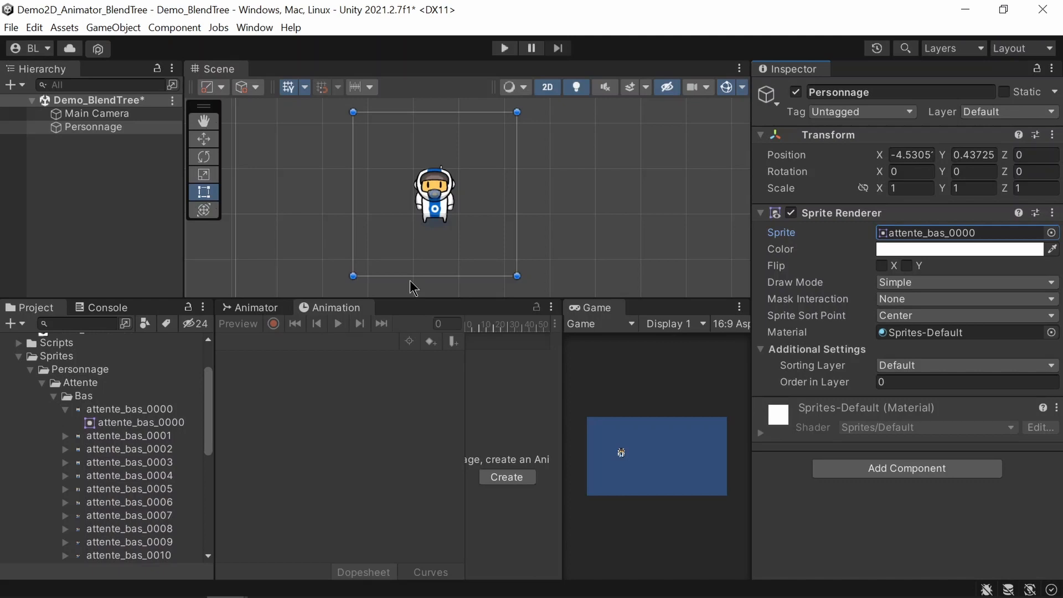
# Step: Select the sprites attente_bas_0000 through attente_bas_0020 and apply them to the Personnage game object to create a new animation
pyautogui.click(65, 410)
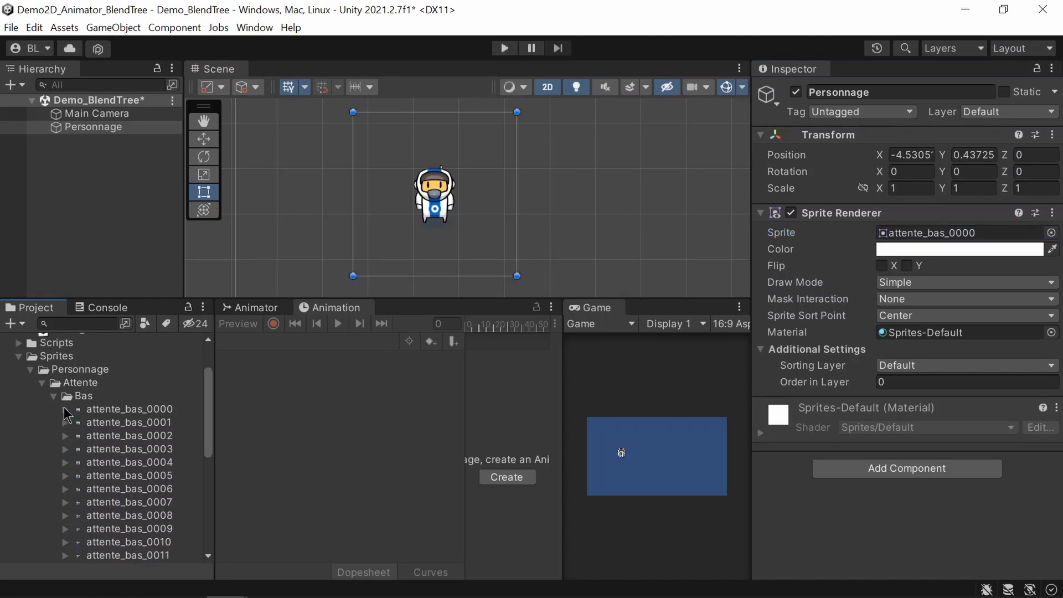
pyautogui.click(165, 410)
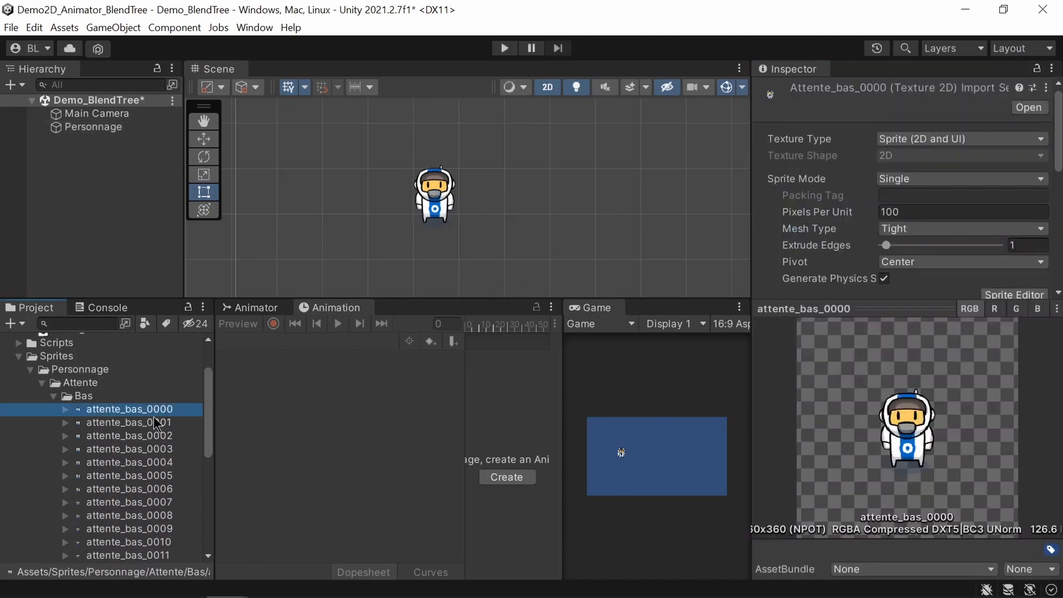
pyautogui.scroll(-5, 157, 424)
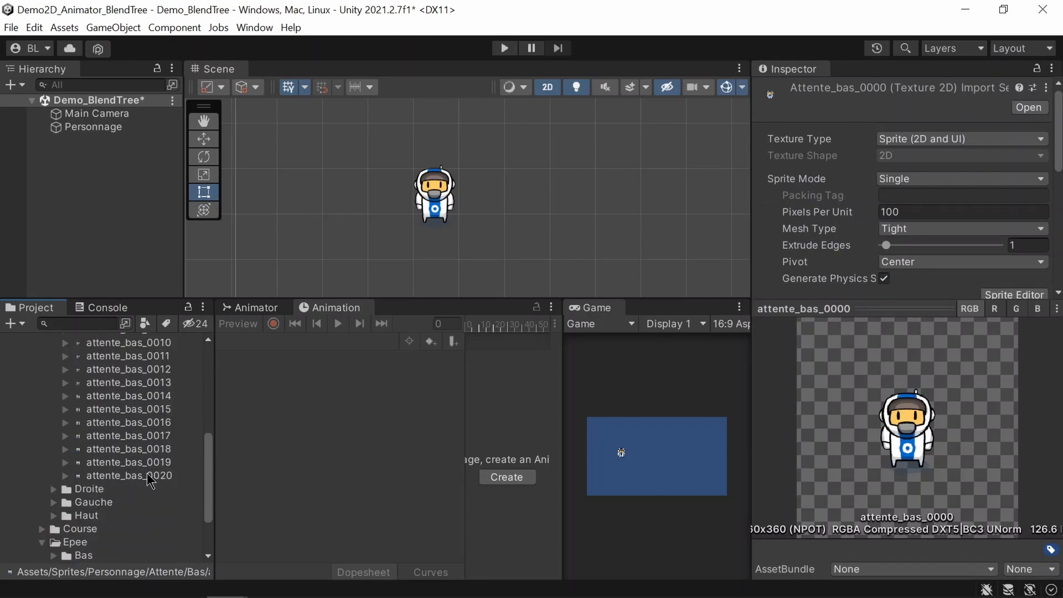
pyautogui.keyDown('shift'); pyautogui.click(148, 476); pyautogui.keyUp('shift')
pyautogui.scroll(5, 151, 468)
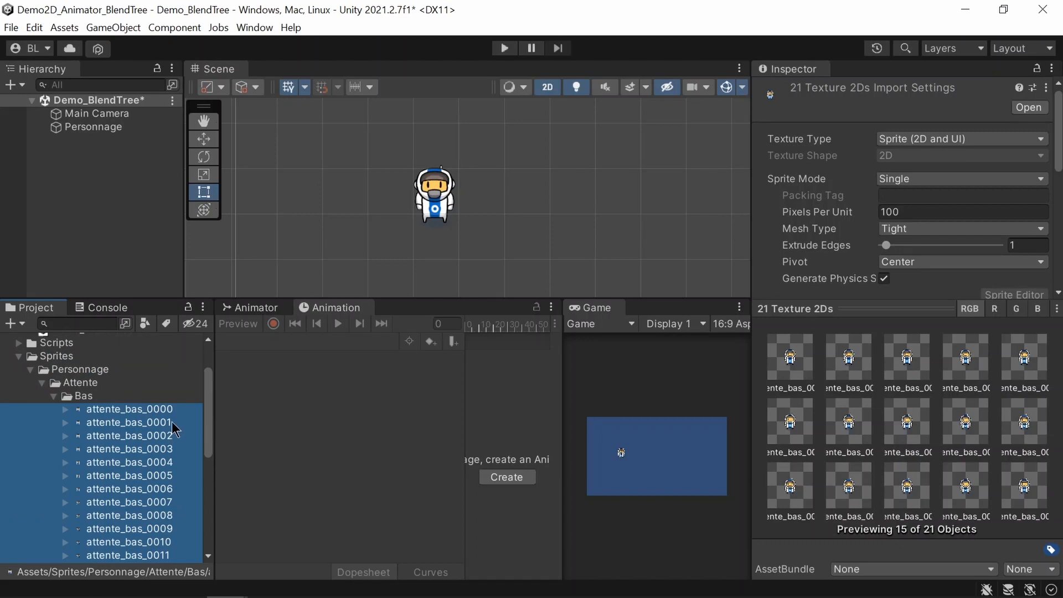
pyautogui.scroll(-4, 173, 427)
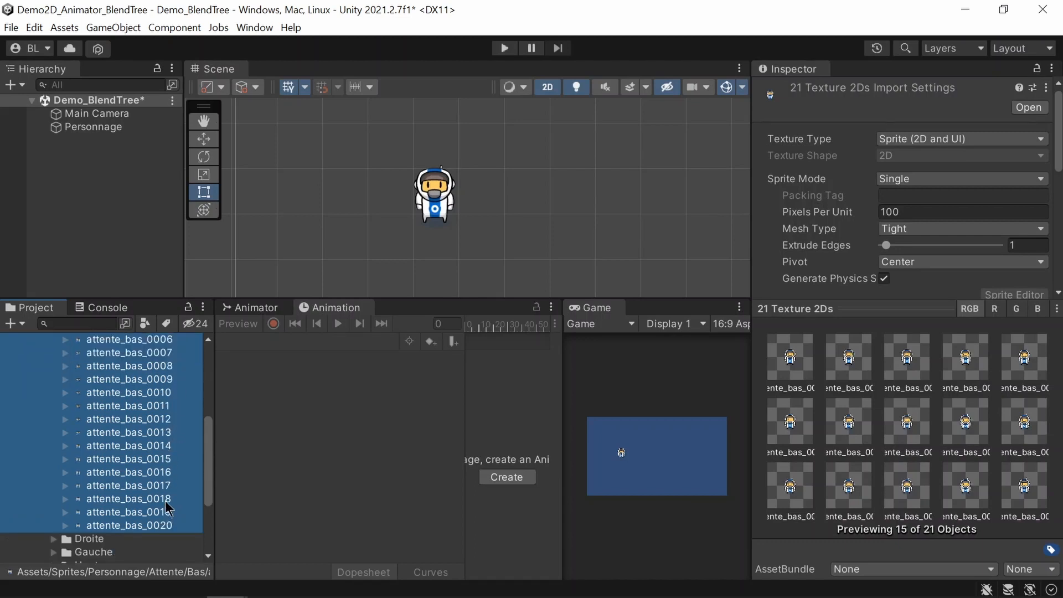
pyautogui.scroll(5, 165, 501)
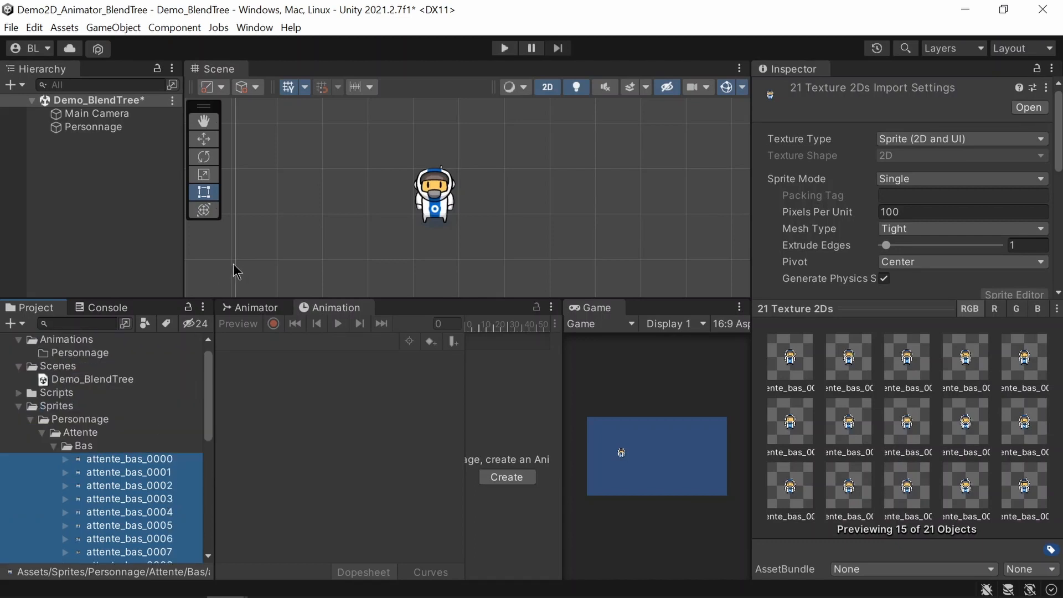
pyautogui.scroll(-1, 173, 449)
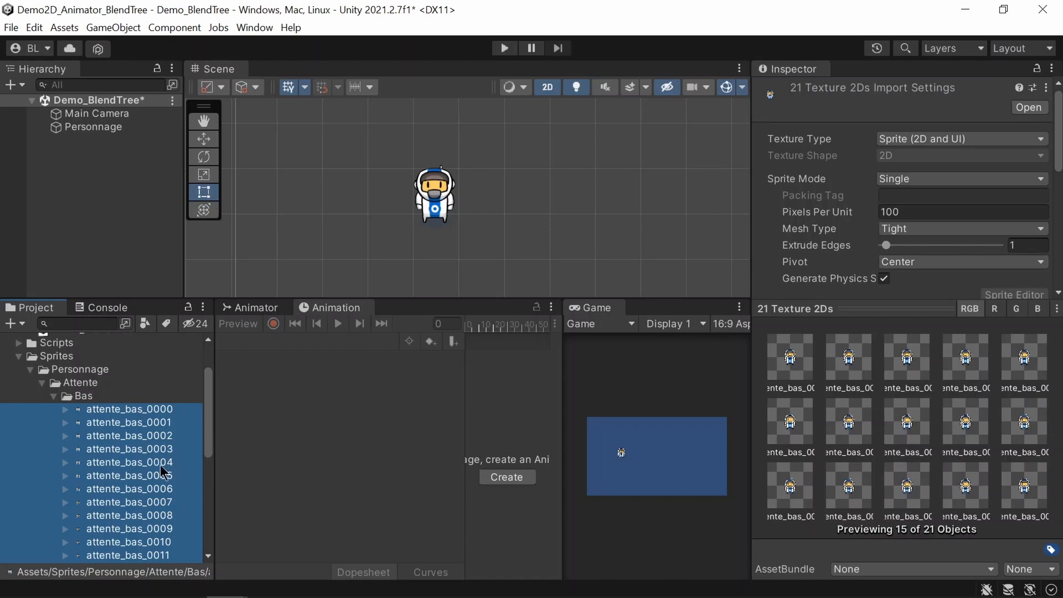
pyautogui.scroll(-5, 137, 455)
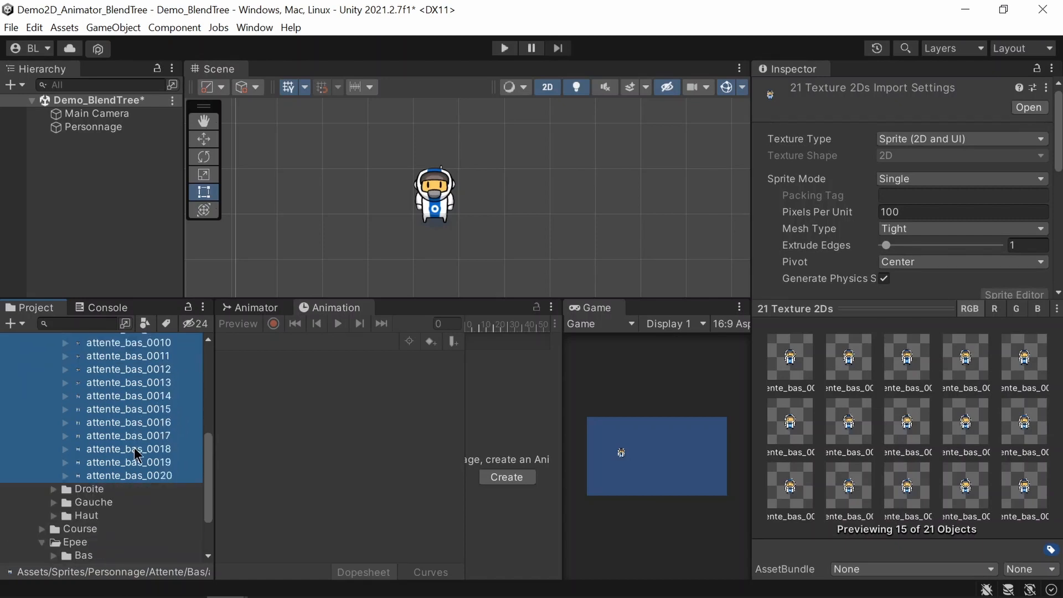
pyautogui.scroll(5, 137, 455)
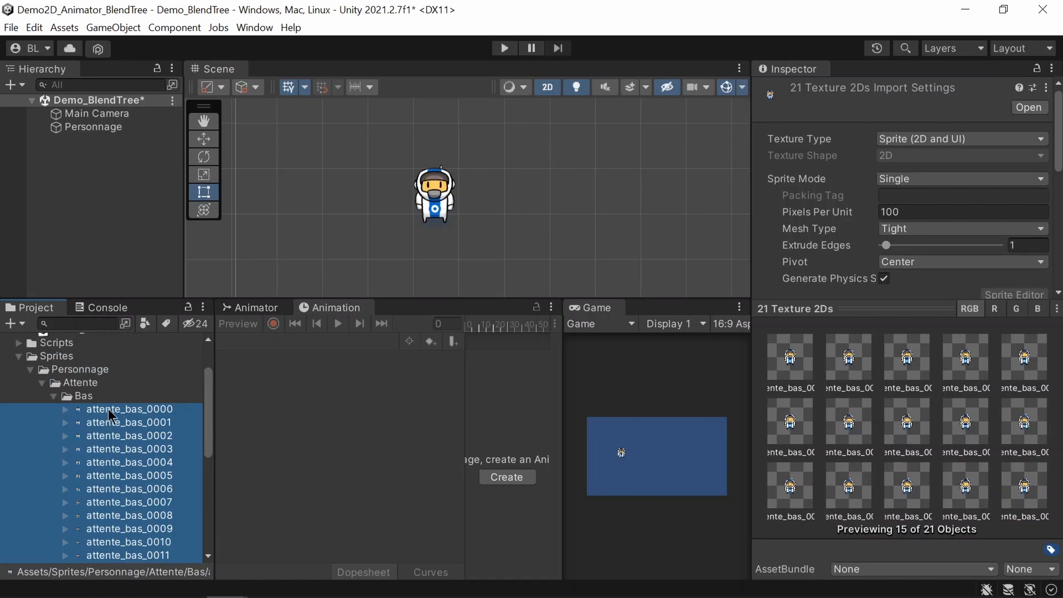
pyautogui.moveTo(109, 415); pyautogui.dragTo(114, 131)
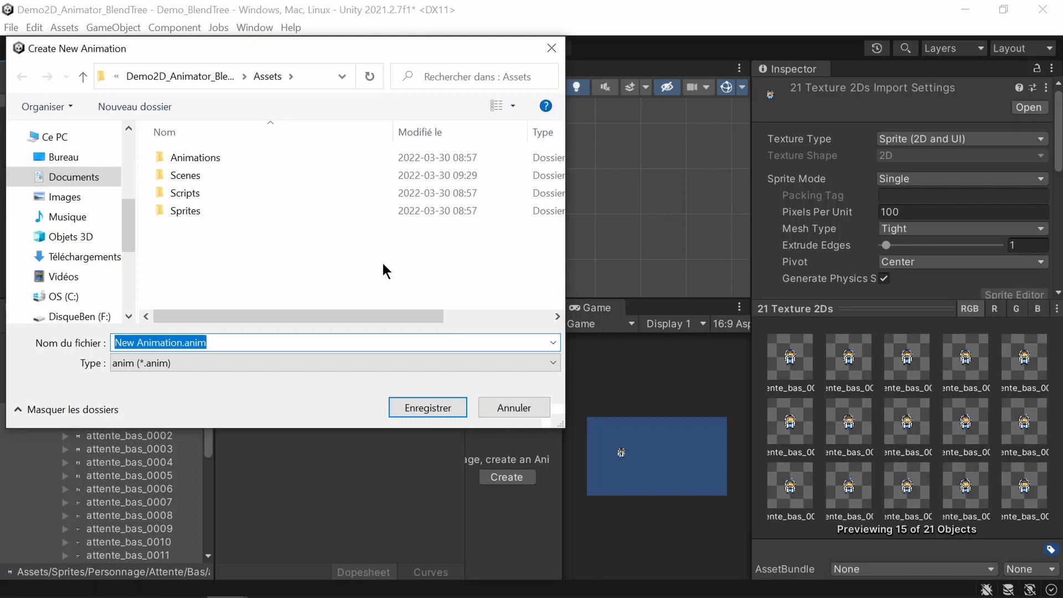
# Step: Save the new animation clip as AttenteBas in the Assets/Animations/Personnage folder
pyautogui.moveTo(298, 47); pyautogui.dragTo(651, 70)
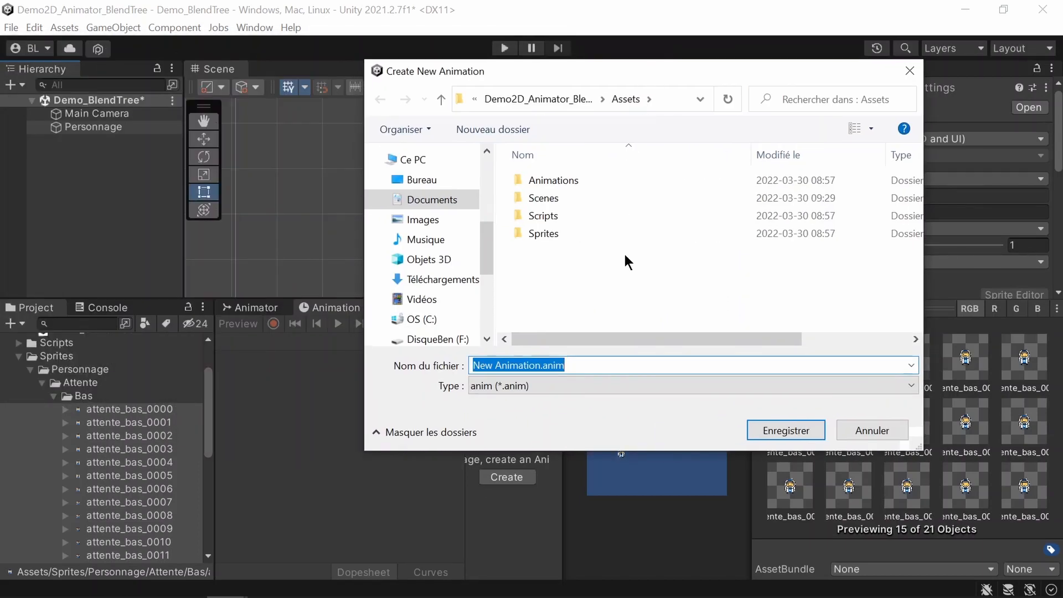
pyautogui.doubleClick(555, 180)
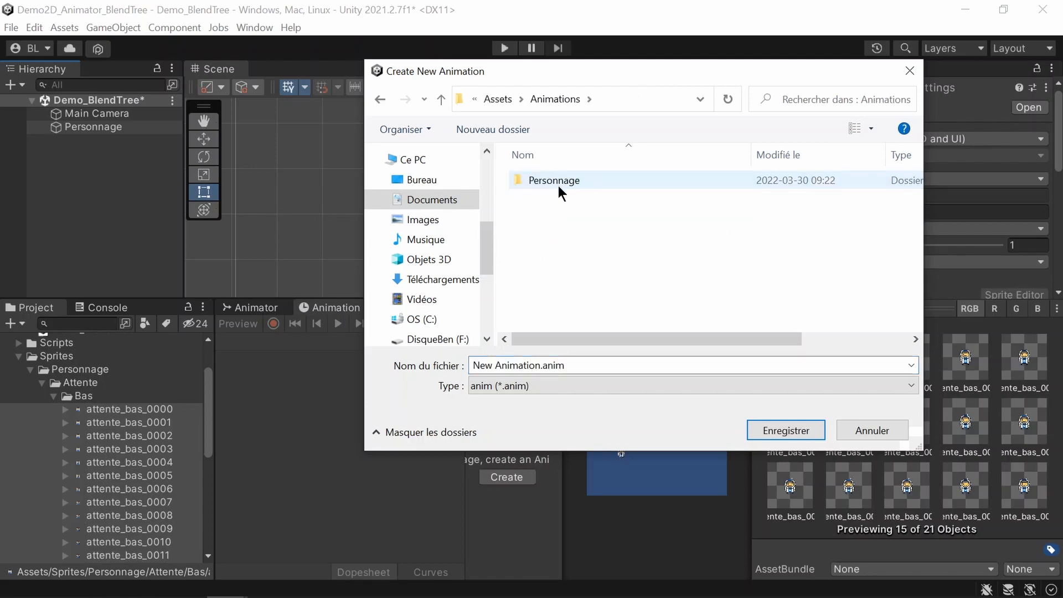
pyautogui.doubleClick(549, 180)
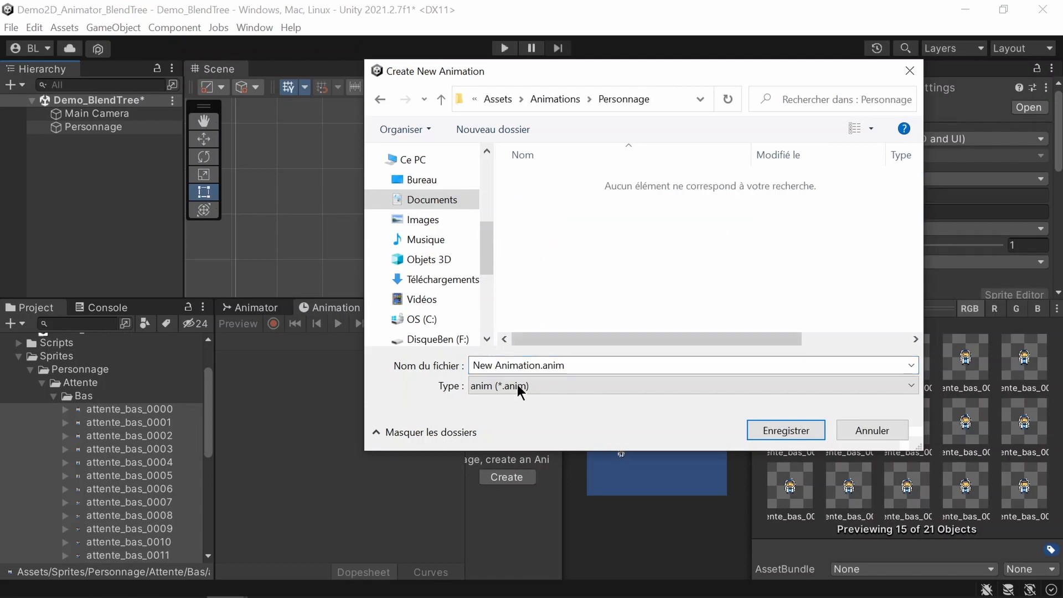
pyautogui.click(540, 365)
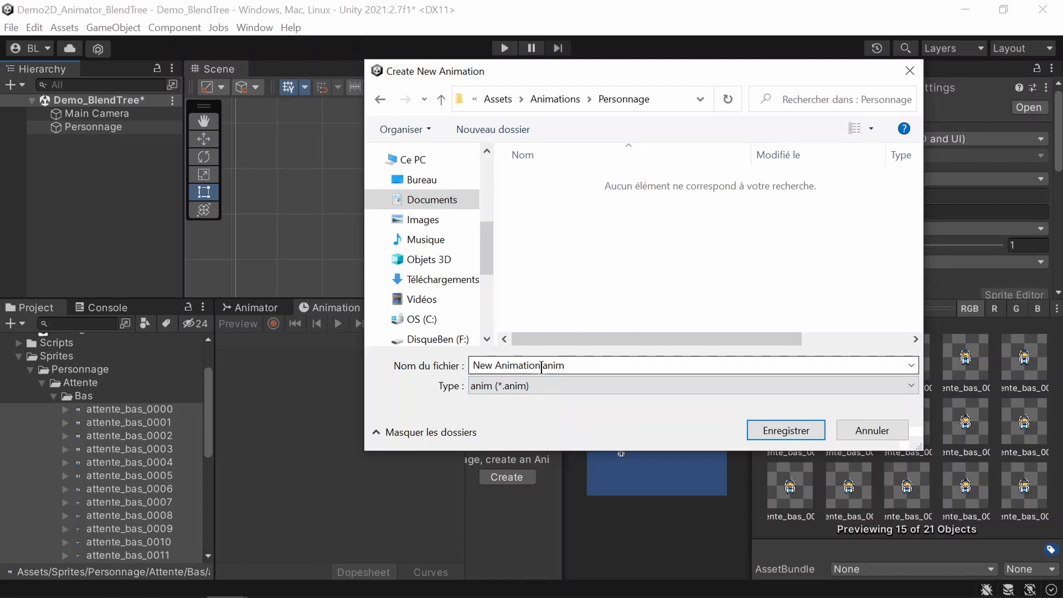
pyautogui.moveTo(564, 366); pyautogui.dragTo(457, 357)
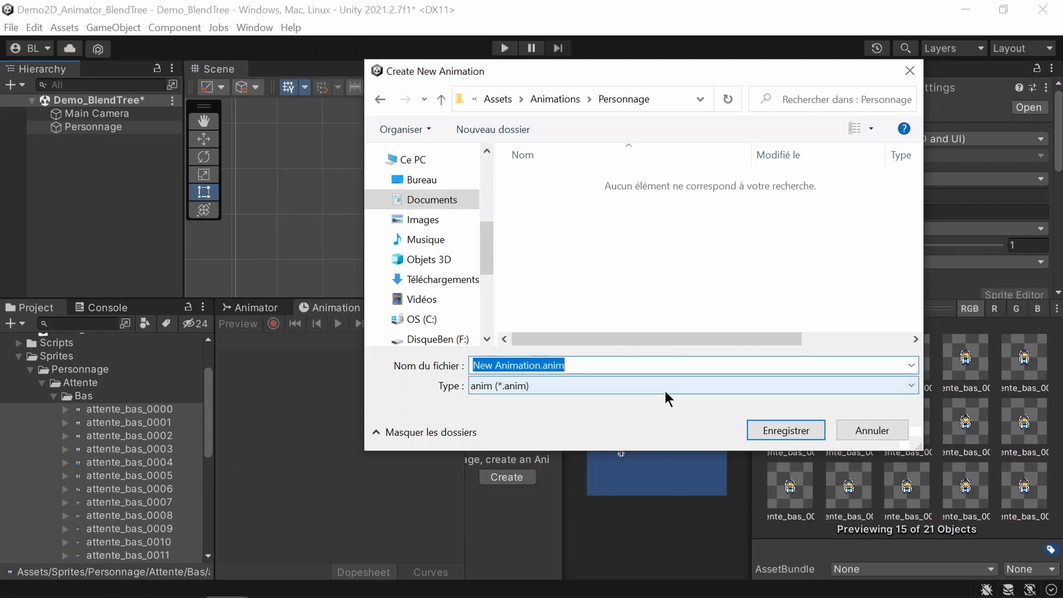
pyautogui.write('At')
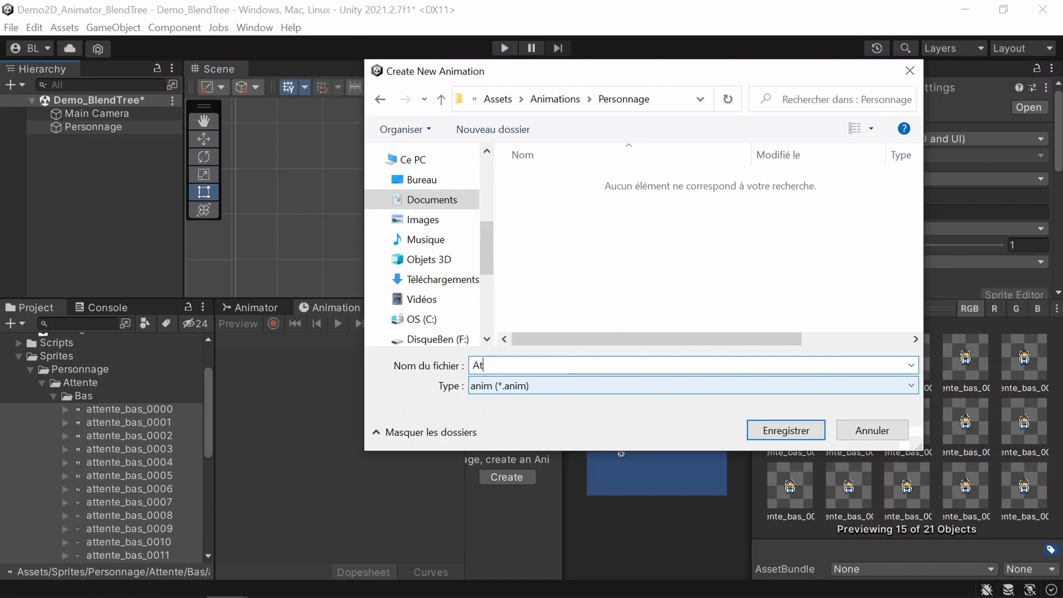
pyautogui.write('tente')
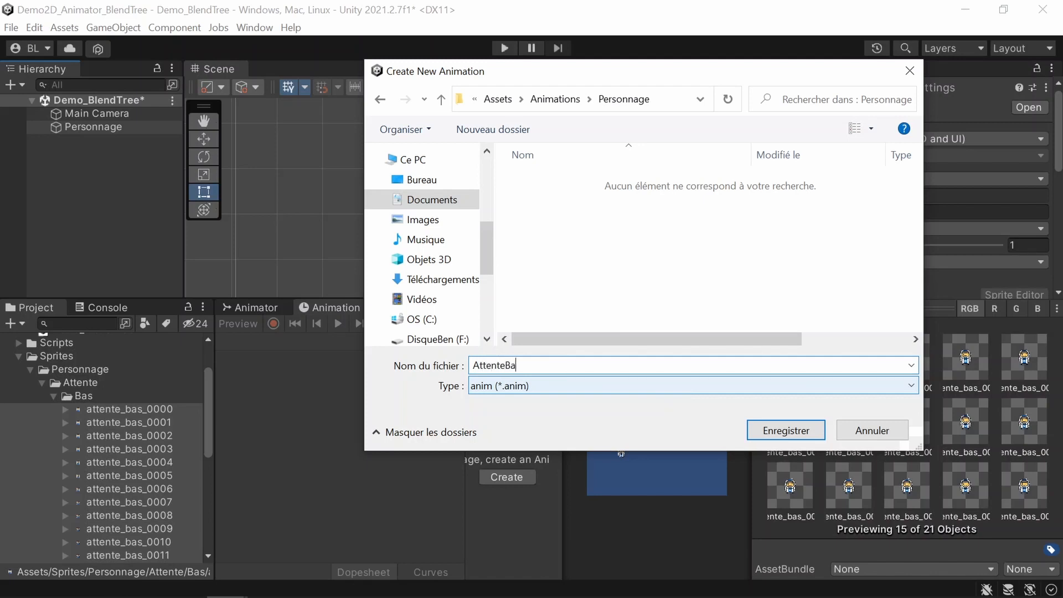
pyautogui.write('Bas')
pyautogui.click(769, 430)
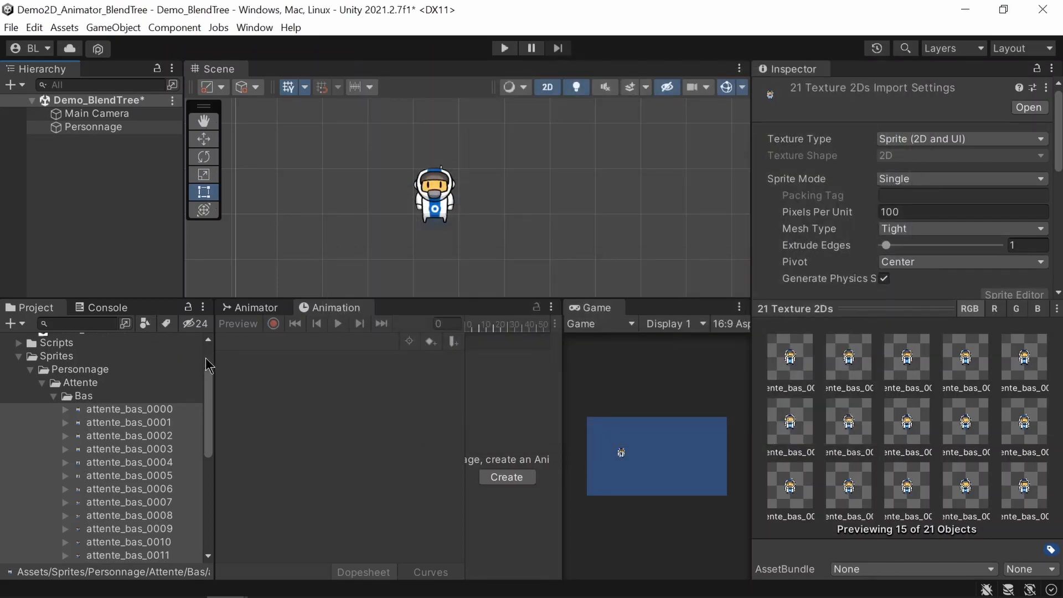
# Step: Inspect the AttenteBas clip and the Personnage animator controller in the Animations/Personnage folder
pyautogui.scroll(2, 72, 390)
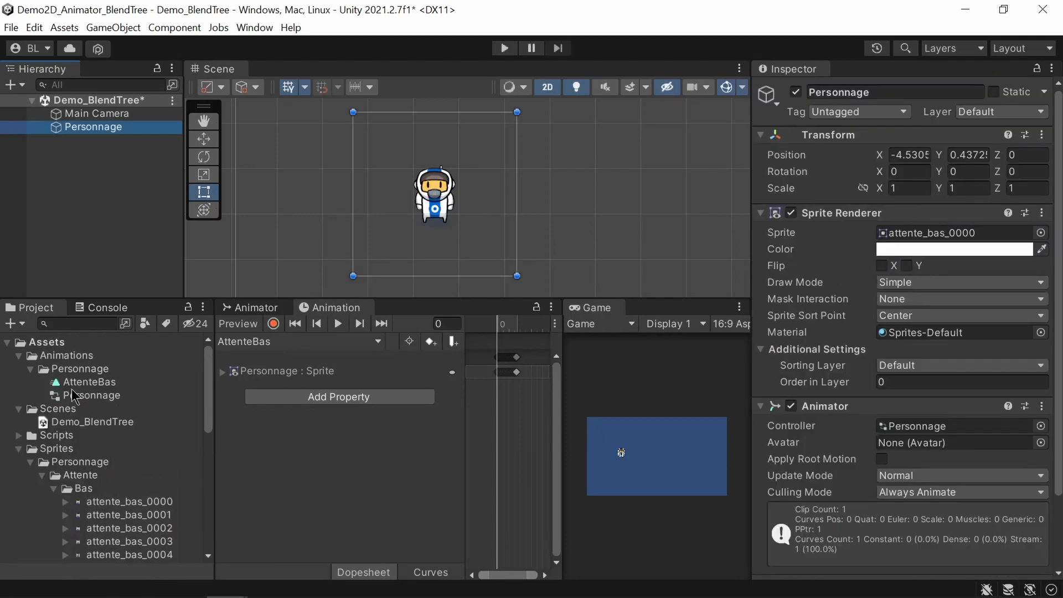
pyautogui.click(87, 370)
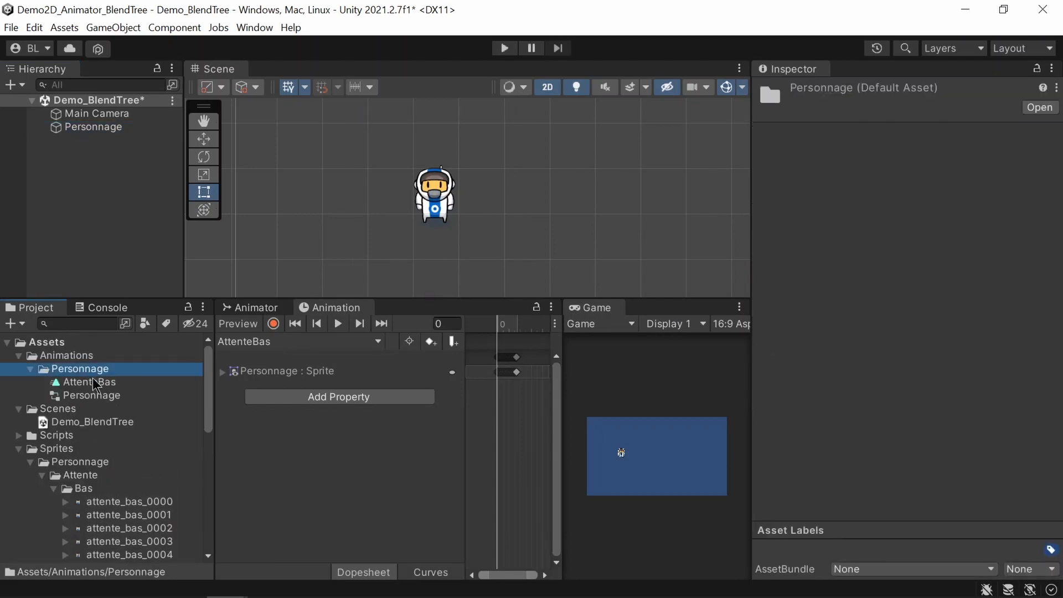
pyautogui.click(94, 383)
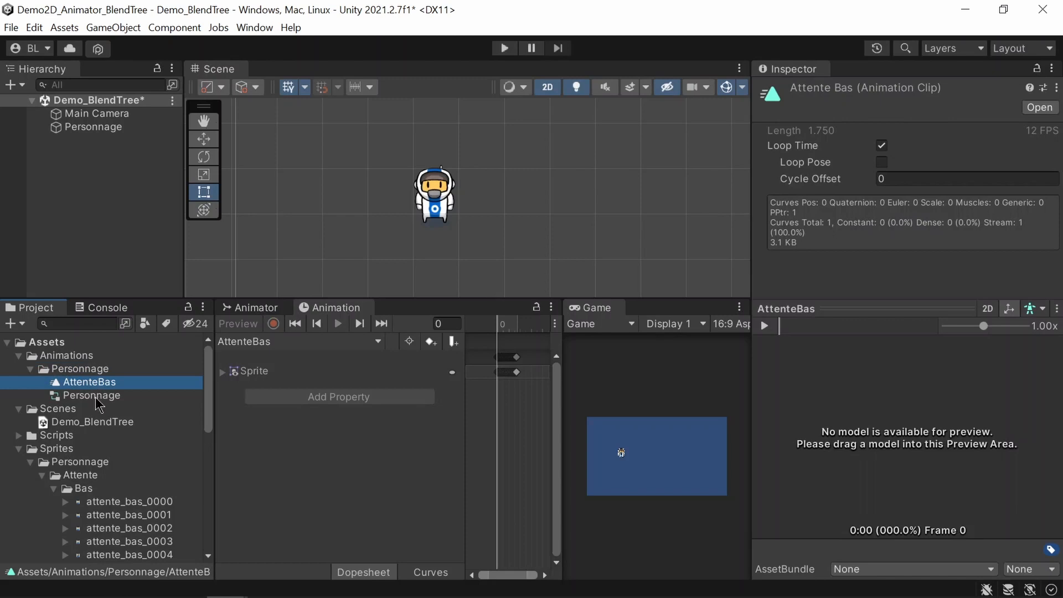
pyautogui.click(78, 396)
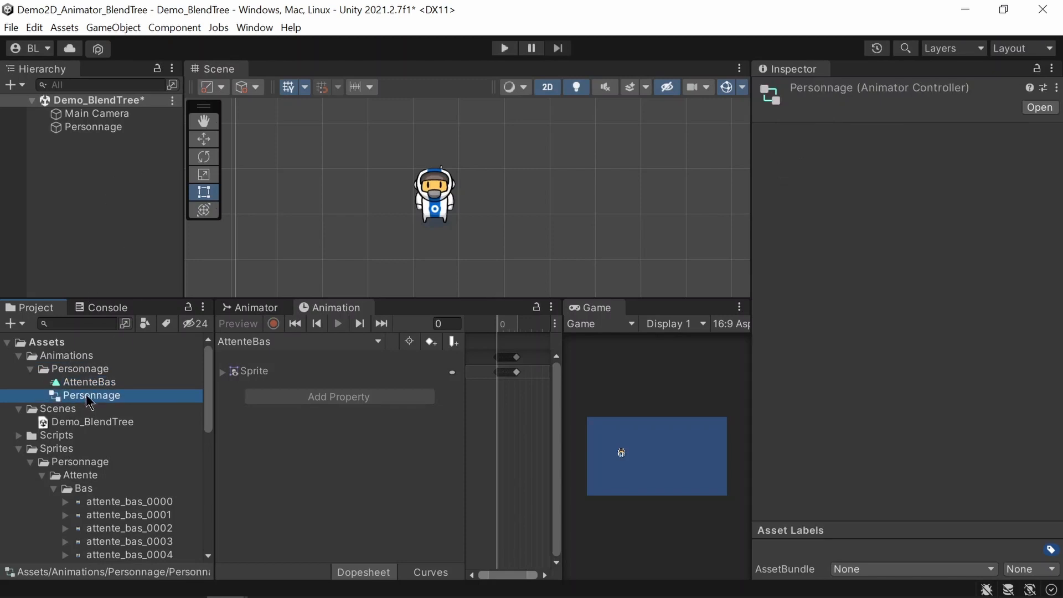
# Step: Select the Personnage game object and locate the controller asset assigned in its Animator component
pyautogui.click(110, 129)
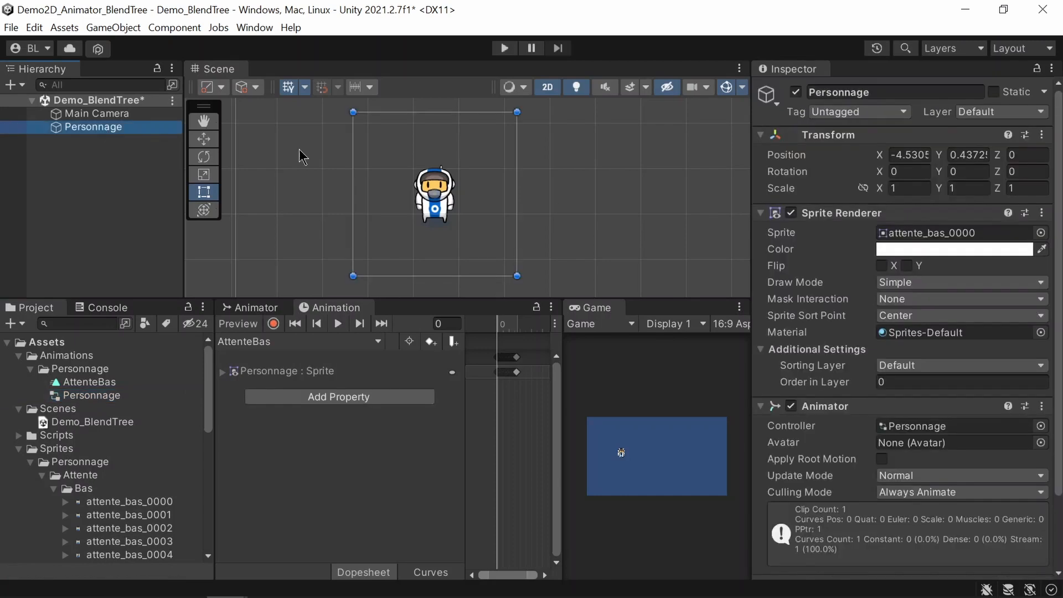
pyautogui.scroll(-3, 883, 352)
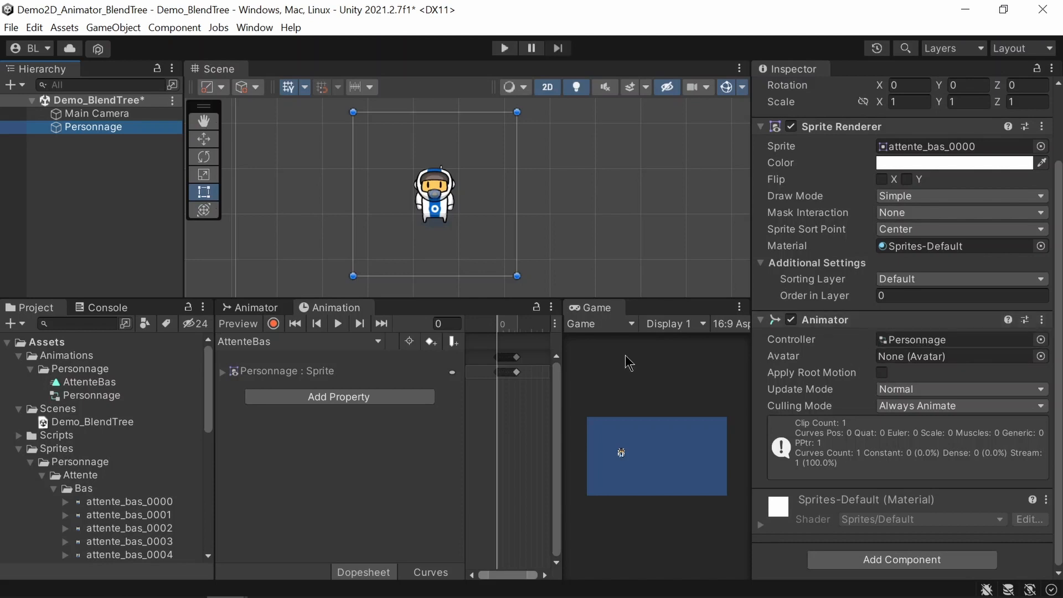
pyautogui.click(918, 339)
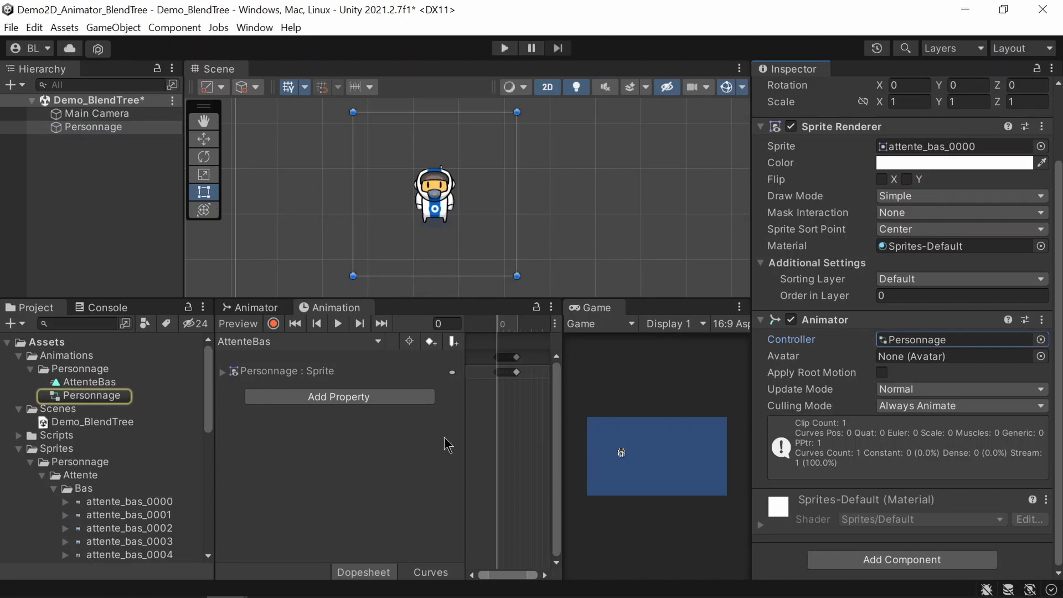
# Step: Examine the AttenteBas state in the Animator graph and test the idle animation by briefly running the scene
pyautogui.click(258, 313)
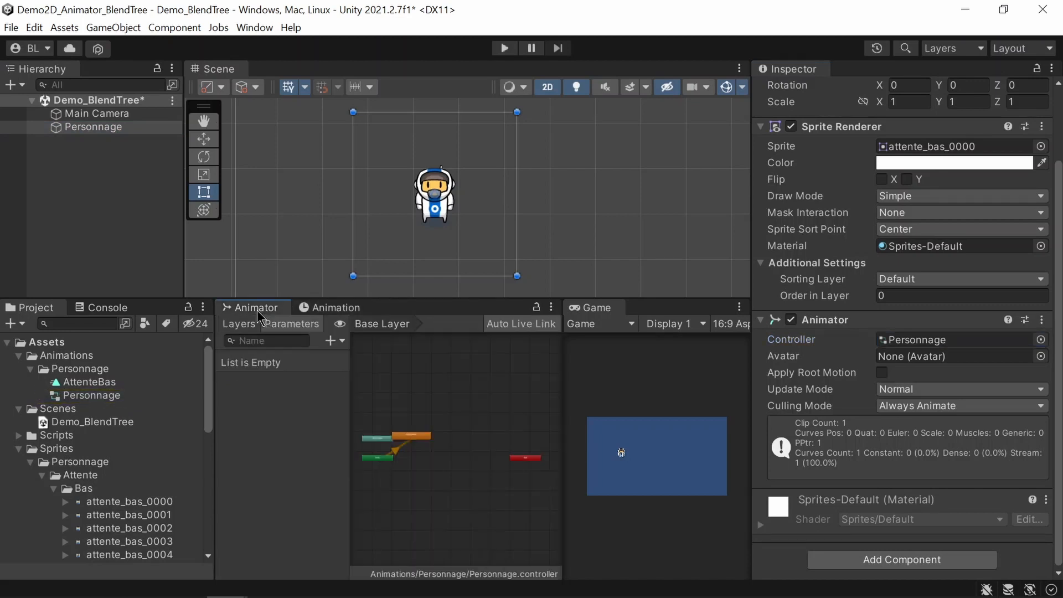
pyautogui.scroll(5, 413, 481)
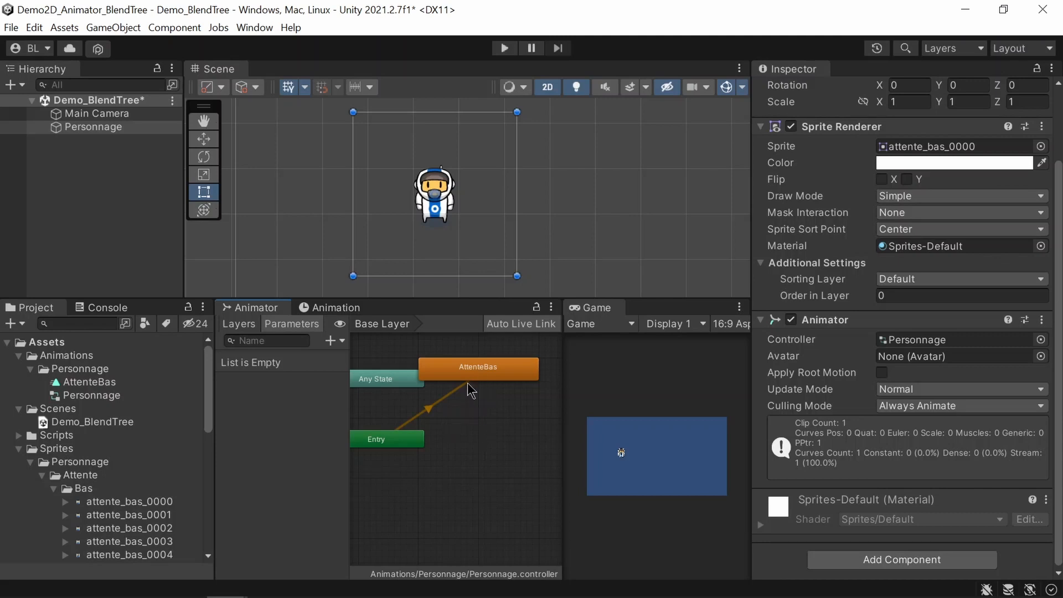
pyautogui.click(505, 48)
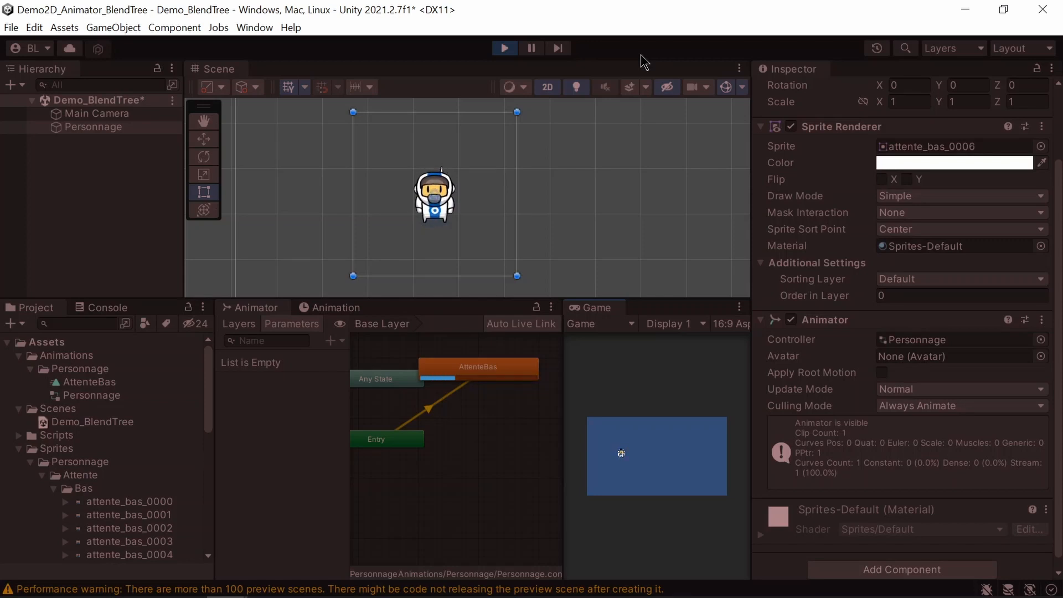
pyautogui.click(504, 51)
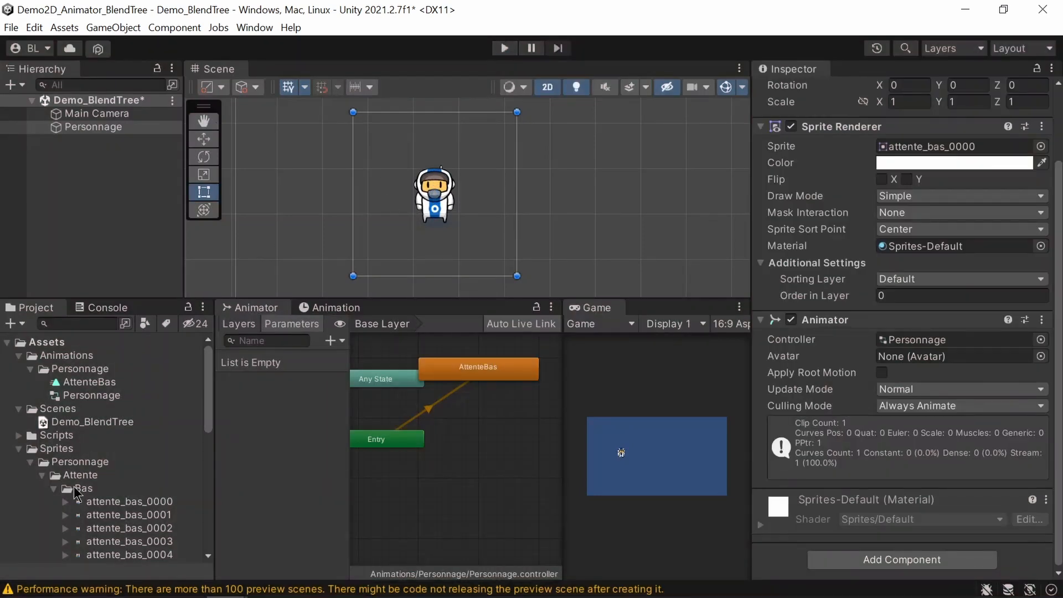
# Step: Collapse the Attente Bas folder and expand the Course folder to review the directional sprite folders of each action
pyautogui.scroll(-2, 67, 481)
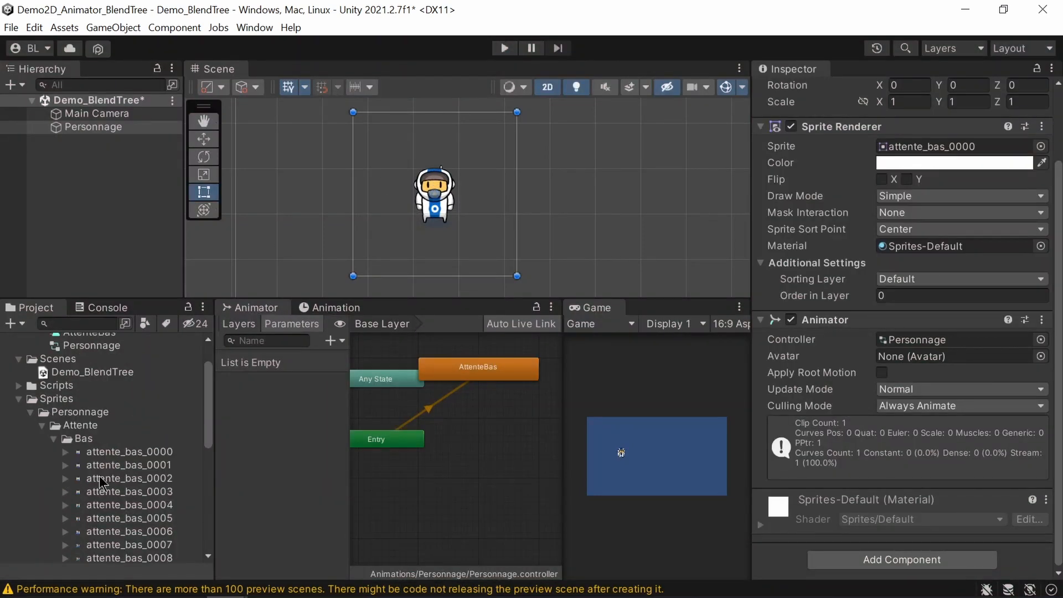
pyautogui.click(53, 440)
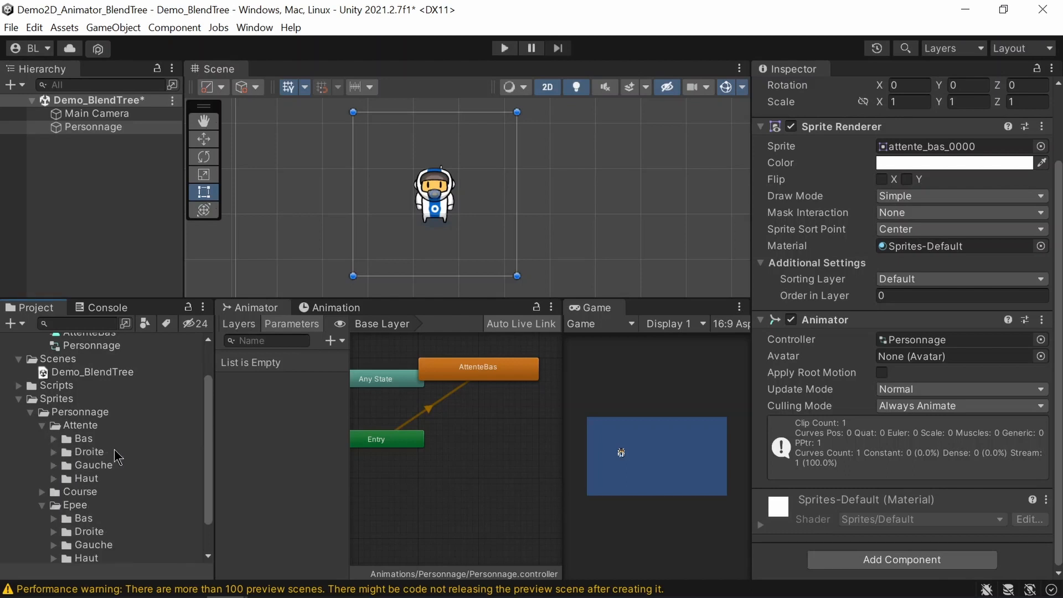
pyautogui.scroll(-2, 116, 456)
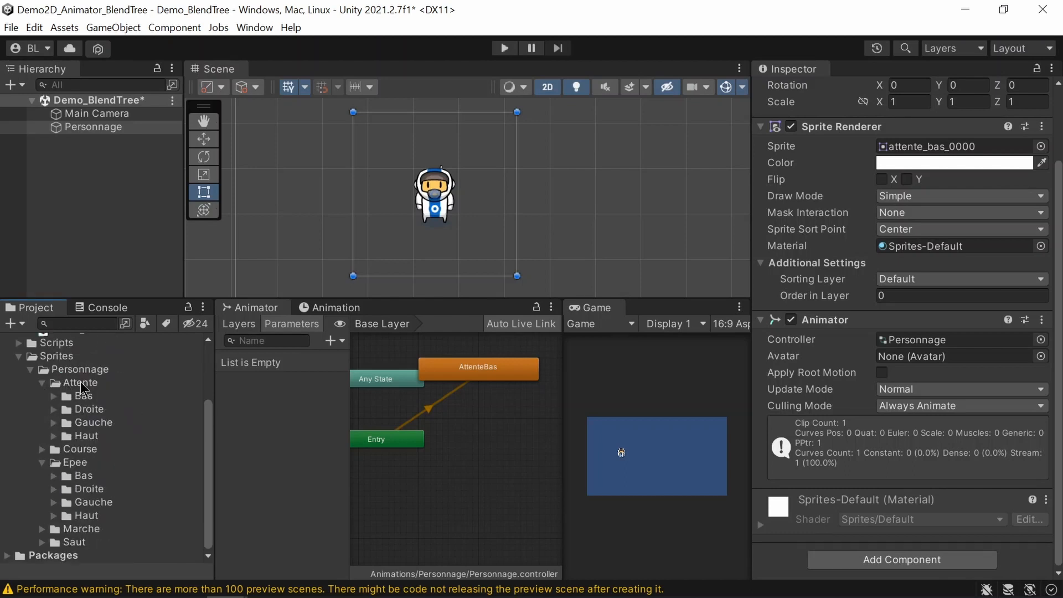
pyautogui.click(41, 449)
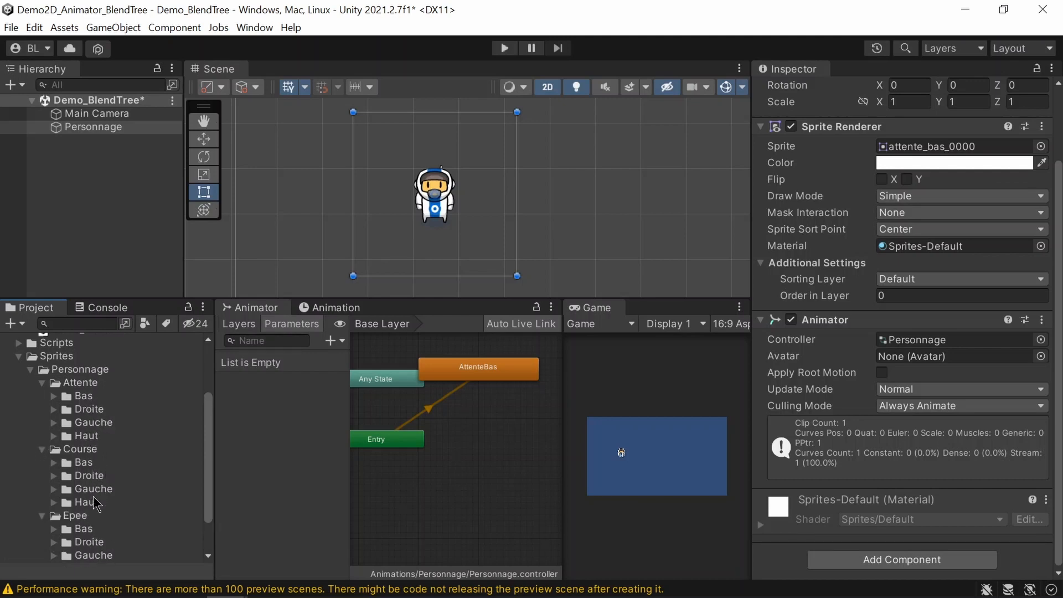
pyautogui.scroll(-3, 108, 501)
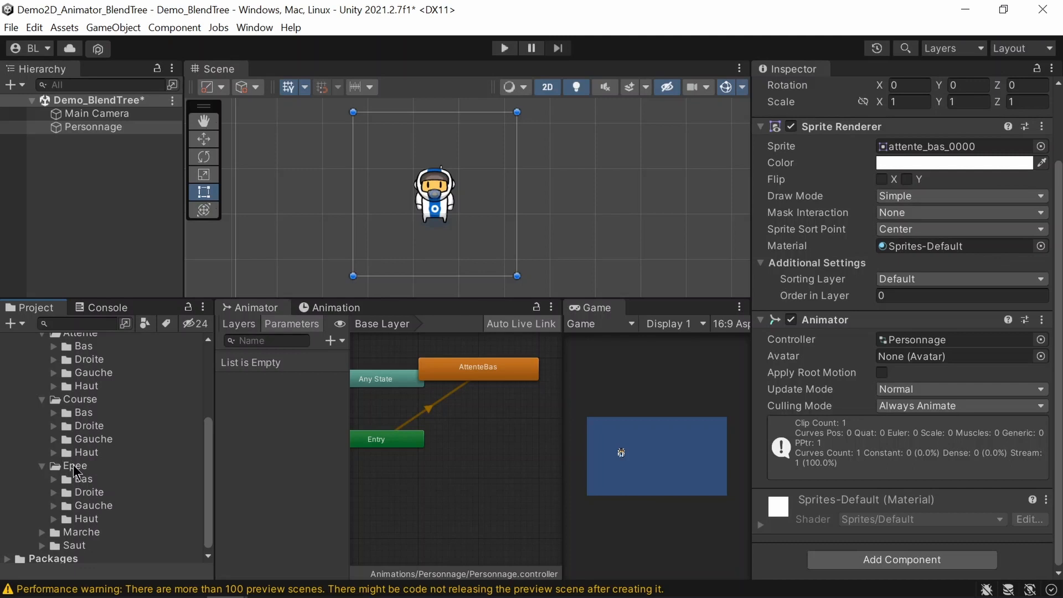
pyautogui.scroll(-1, 92, 526)
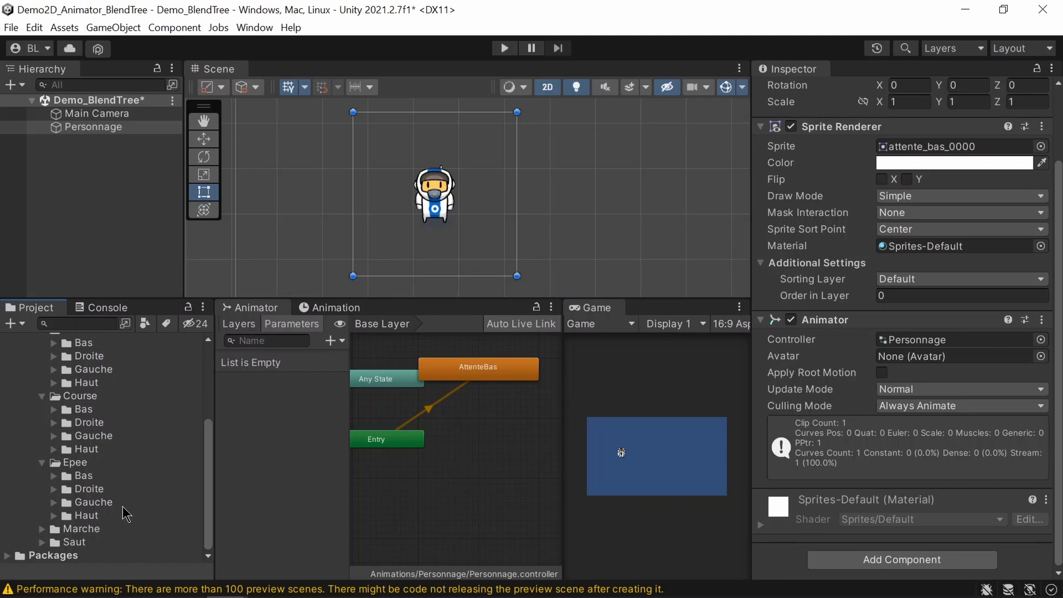
# Step: Create the AttenteDroite clip on Personnage from sprites attente_droite_0000 to attente_droite_0020, saving it in Animations/Personnage
pyautogui.scroll(3, 124, 507)
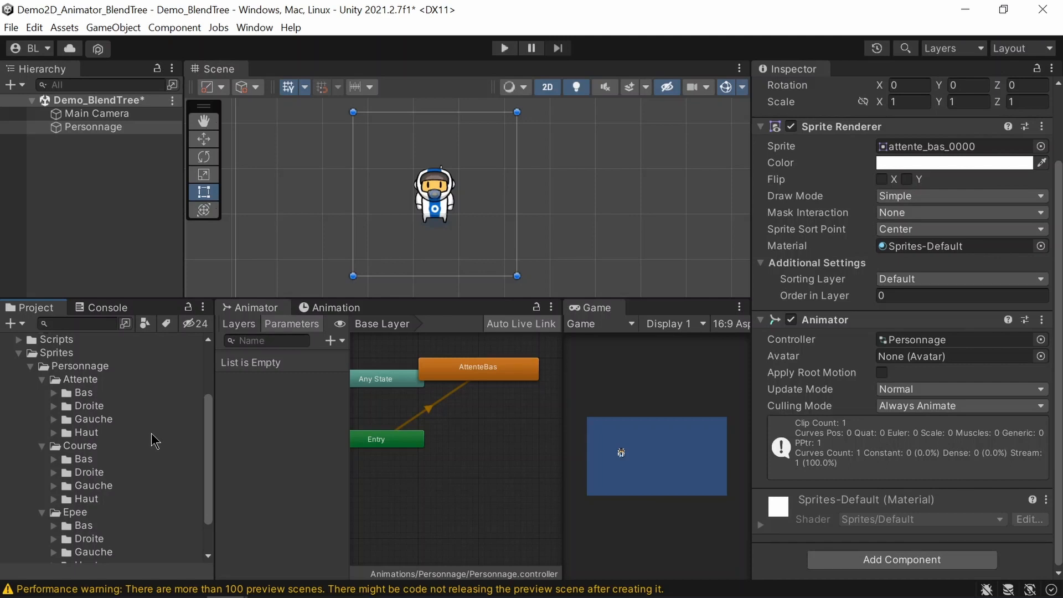
pyautogui.click(54, 406)
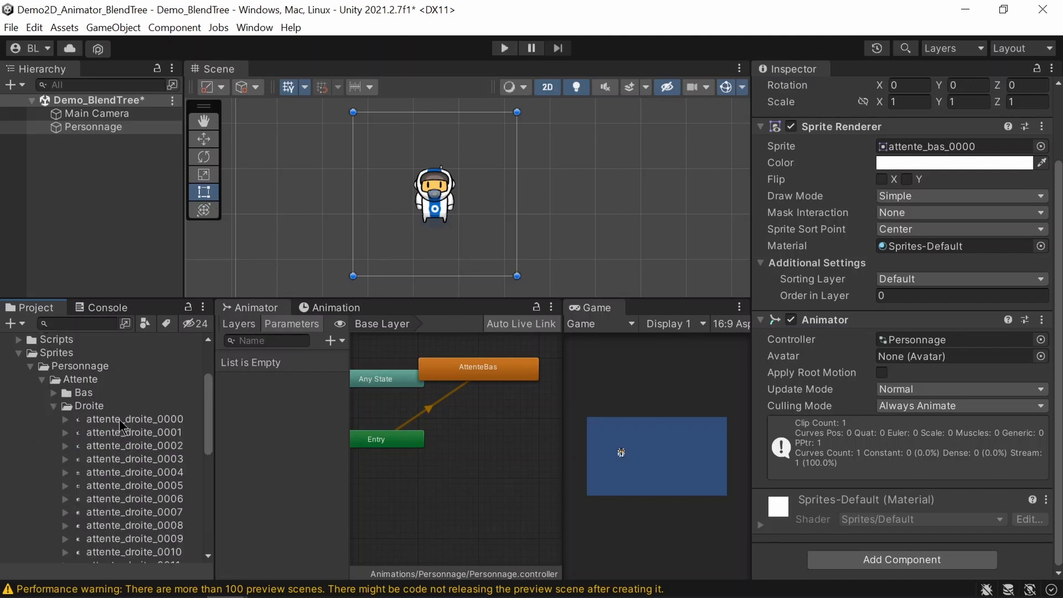
pyautogui.click(134, 420)
pyautogui.scroll(-3, 136, 432)
pyautogui.keyDown('shift'); pyautogui.click(136, 535); pyautogui.keyUp('shift')
pyautogui.moveTo(150, 389); pyautogui.dragTo(95, 127)
pyautogui.doubleClick(554, 181)
pyautogui.doubleClick(553, 180)
pyautogui.click(584, 367)
pyautogui.write('AttenteDroite')
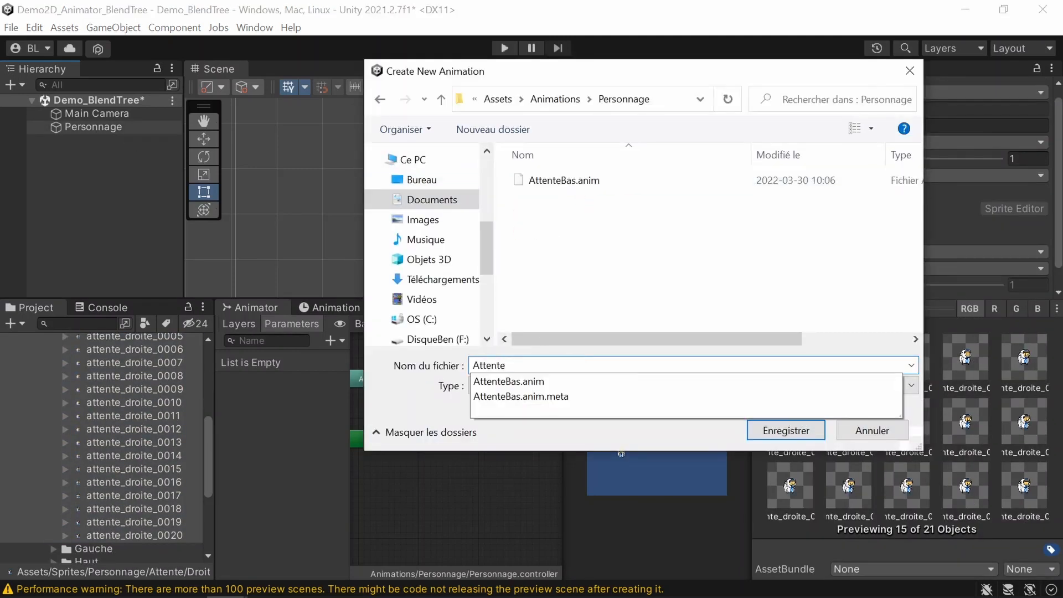
pyautogui.click(783, 435)
# Step: Create the AttenteGauche clip on Personnage from the full attente_gauche sprite sequence, saving it in Animations/Personnage
pyautogui.scroll(2, 99, 399)
pyautogui.click(55, 368)
pyautogui.click(54, 382)
pyautogui.click(134, 395)
pyautogui.scroll(-4, 138, 432)
pyautogui.keyDown('shift'); pyautogui.click(145, 464); pyautogui.keyUp('shift')
pyautogui.moveTo(145, 451); pyautogui.dragTo(81, 132)
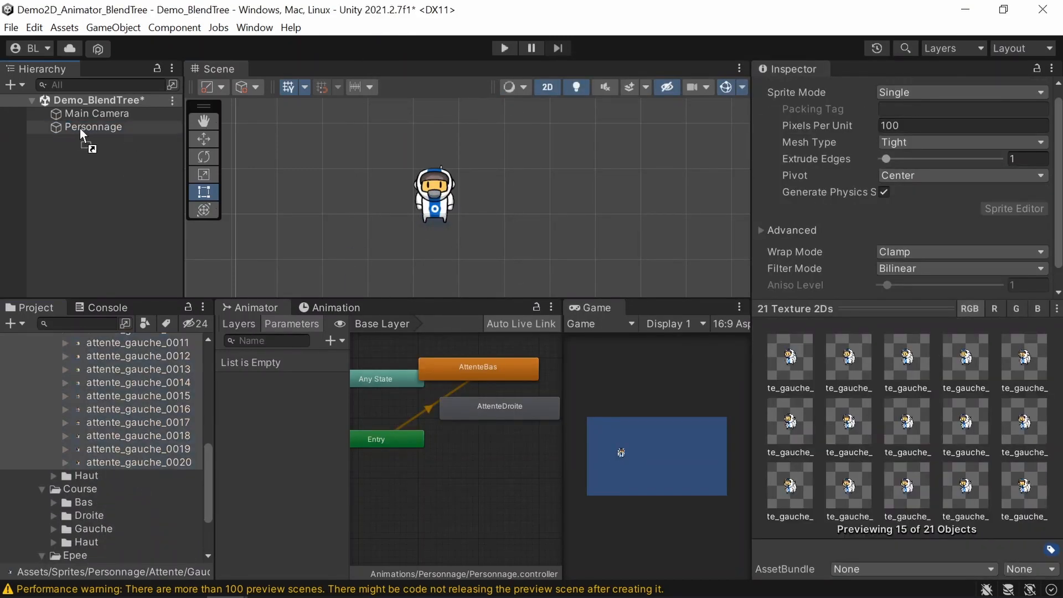
pyautogui.doubleClick(565, 183)
pyautogui.click(569, 366)
pyautogui.write('AttenteGauche')
pyautogui.click(783, 432)
# Step: Collapse Attente's Gauche folder and select the whole sprite sequence in its Haut folder
pyautogui.scroll(4, 130, 440)
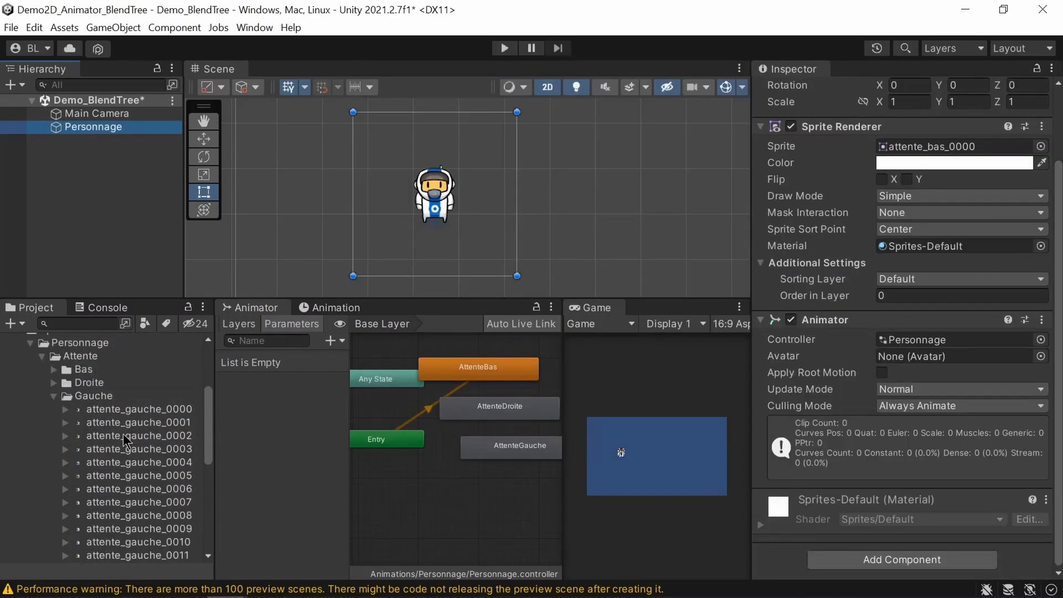
pyautogui.click(54, 447)
pyautogui.click(53, 459)
pyautogui.click(106, 472)
pyautogui.scroll(-3, 119, 476)
pyautogui.keyDown('shift'); pyautogui.click(131, 539); pyautogui.keyUp('shift')
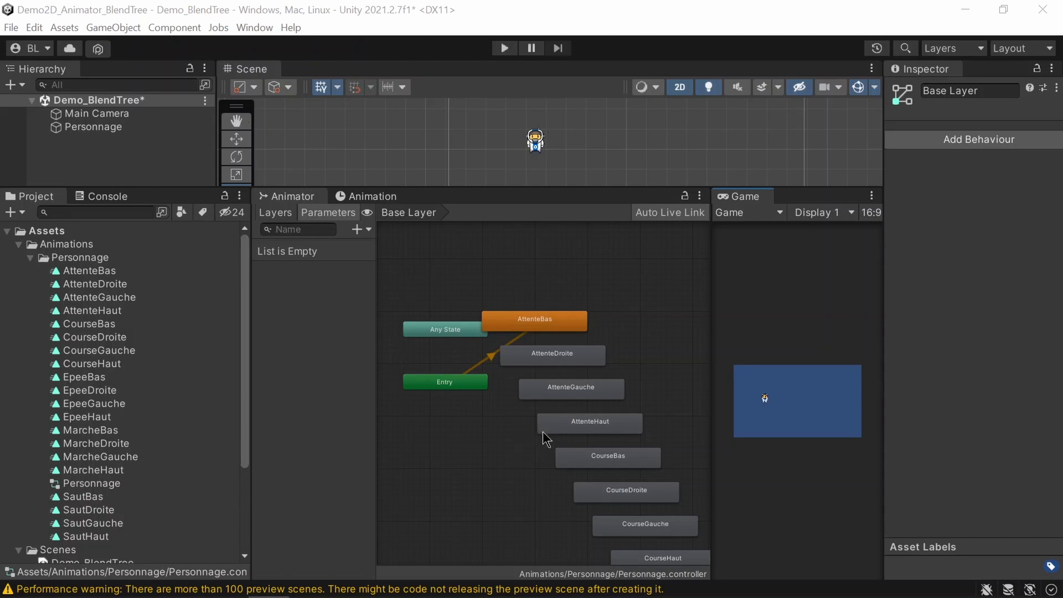
# Step: Review all the clip states in the Personnage Animator graph and enlarge the Scene view
pyautogui.moveTo(537, 483); pyautogui.dragTo(506, 425, button='middle')
pyautogui.scroll(-5, 506, 424)
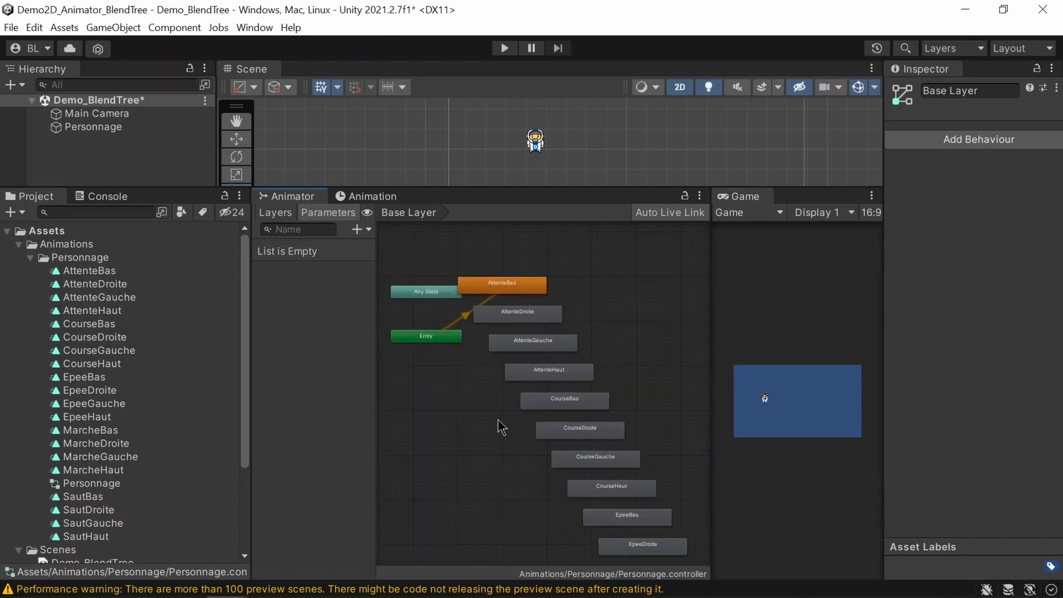
pyautogui.moveTo(541, 494); pyautogui.dragTo(497, 361, button='middle')
pyautogui.moveTo(514, 475); pyautogui.dragTo(530, 544, button='middle')
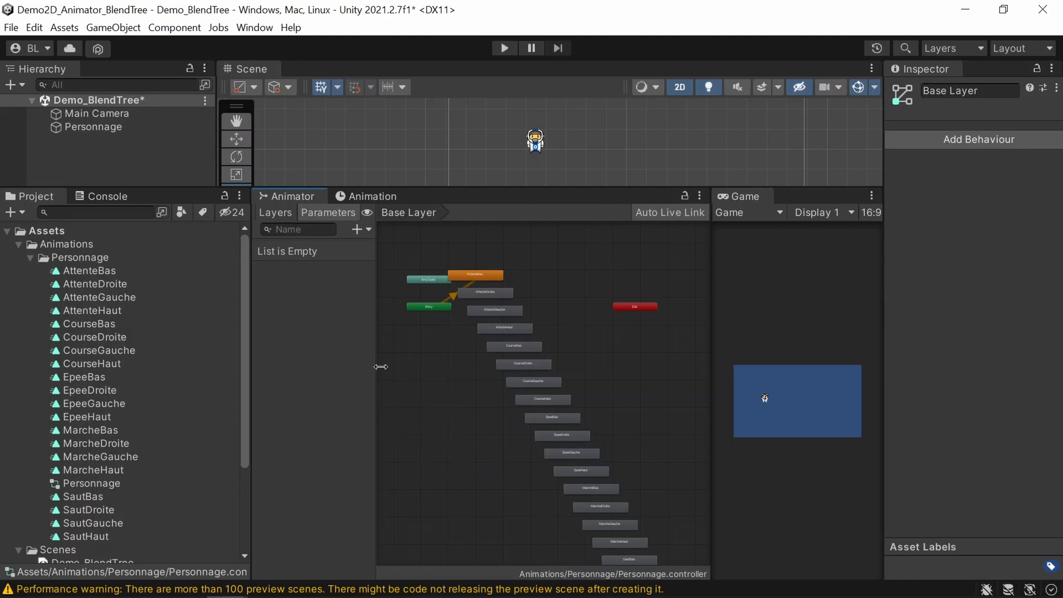
pyautogui.moveTo(516, 190); pyautogui.dragTo(521, 334)
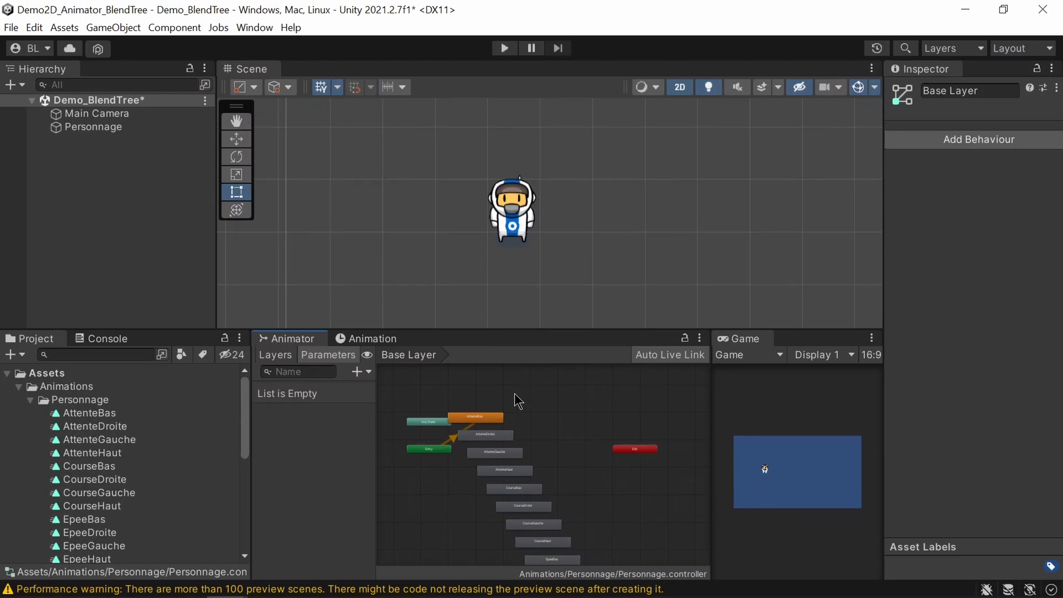
# Step: Select the Personnage object and review its list of clips in the Animation window
pyautogui.click(511, 205)
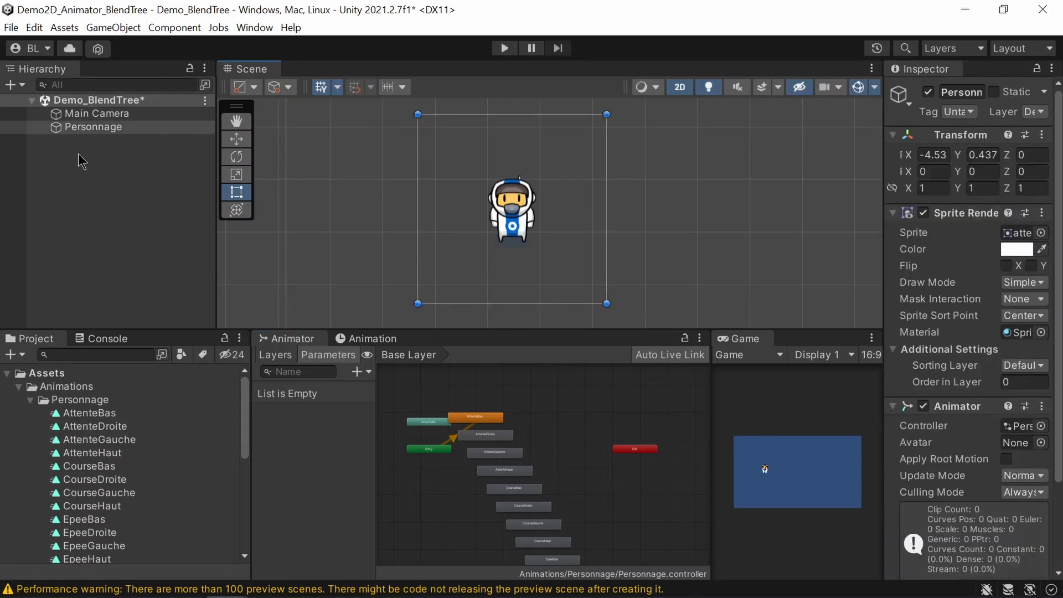
pyautogui.click(91, 127)
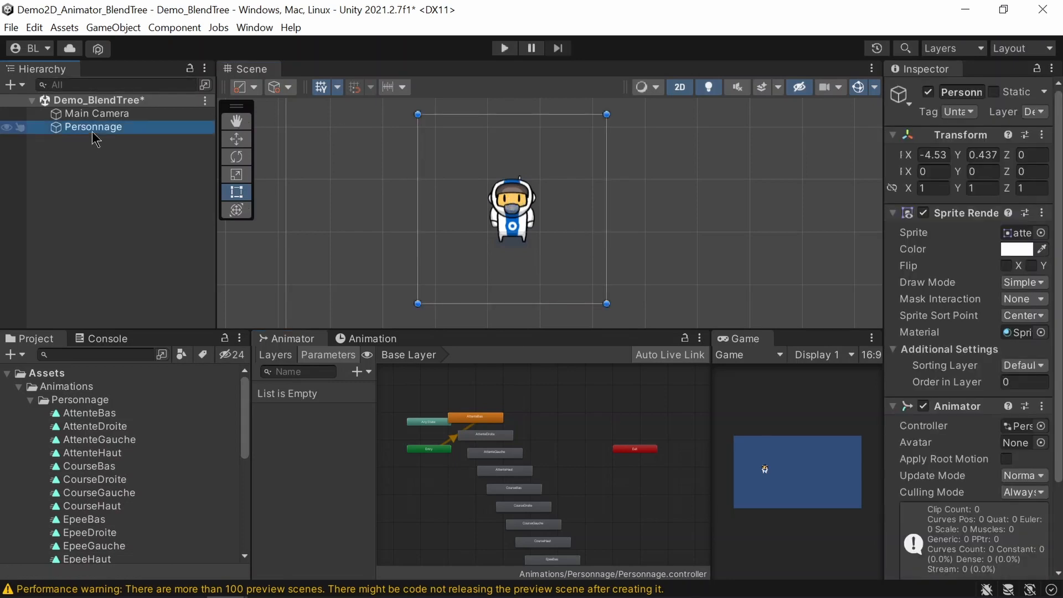
pyautogui.click(369, 344)
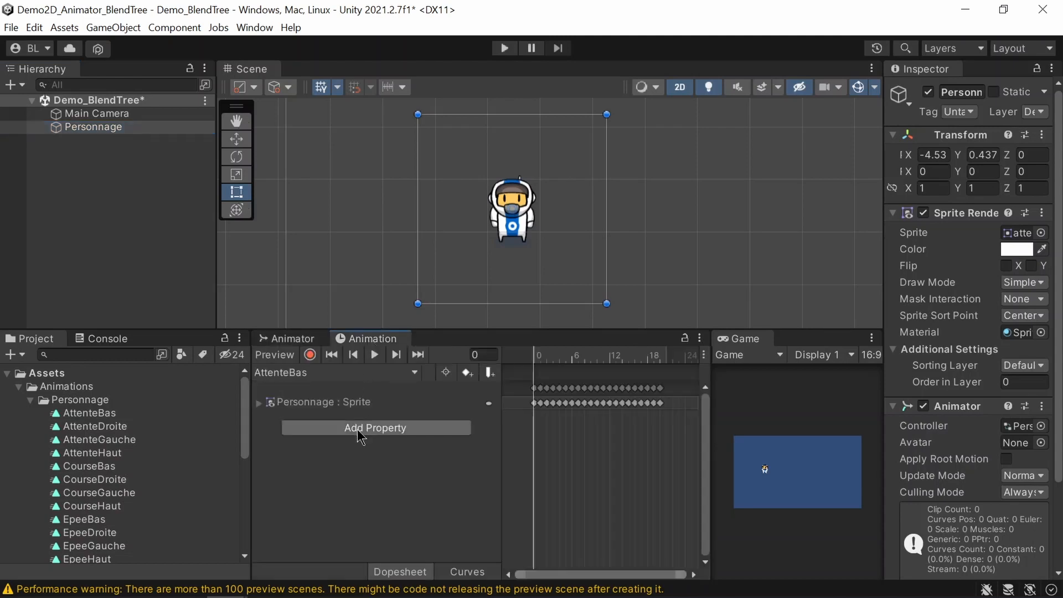
pyautogui.click(311, 379)
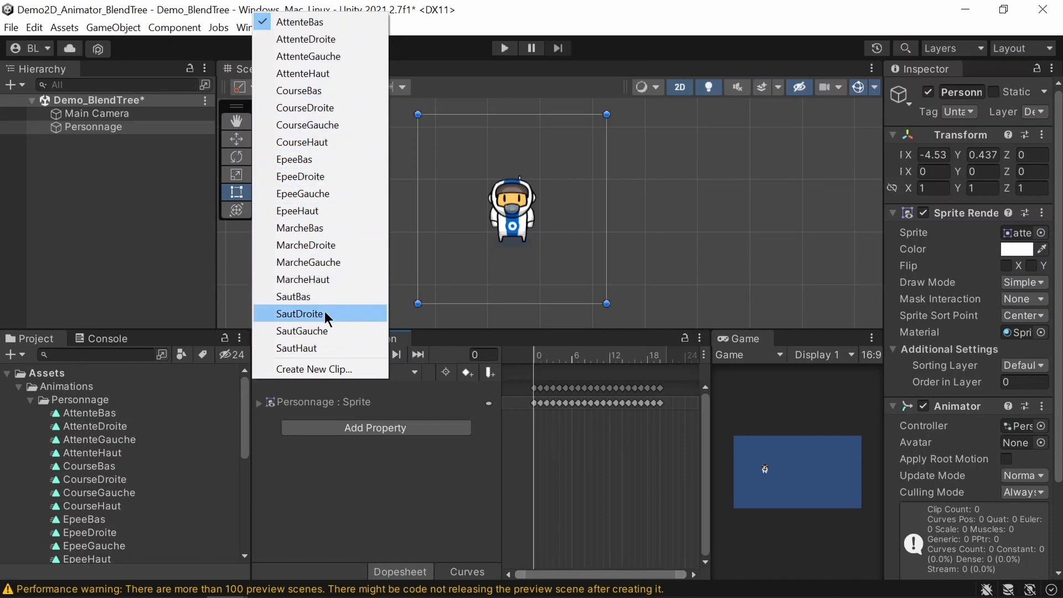
pyautogui.click(414, 477)
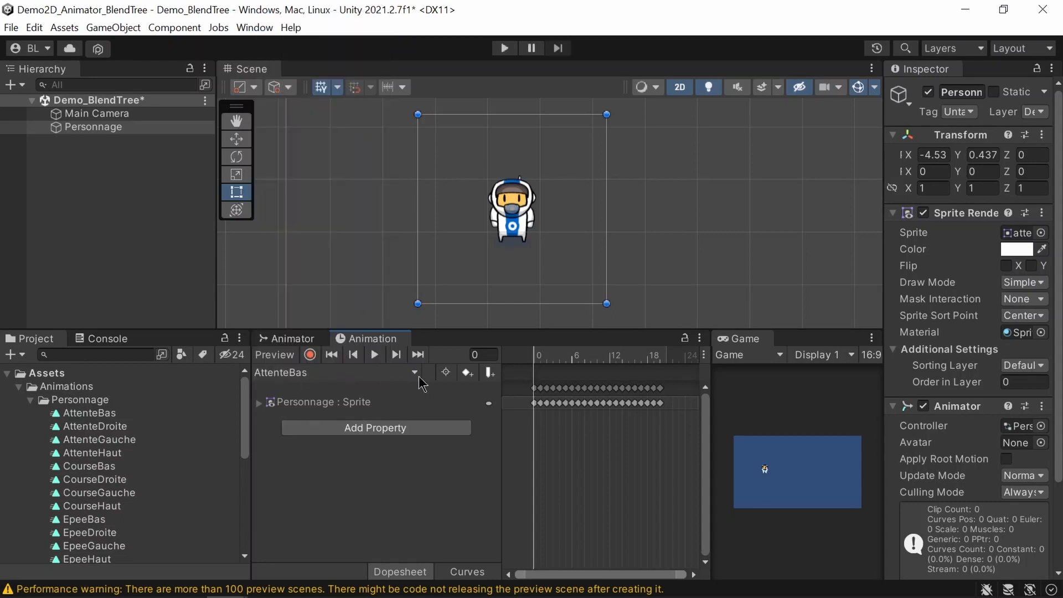
# Step: Preview the AttenteBas clip's playback on the character in the Scene view, keeping Personnage selected
pyautogui.click(375, 354)
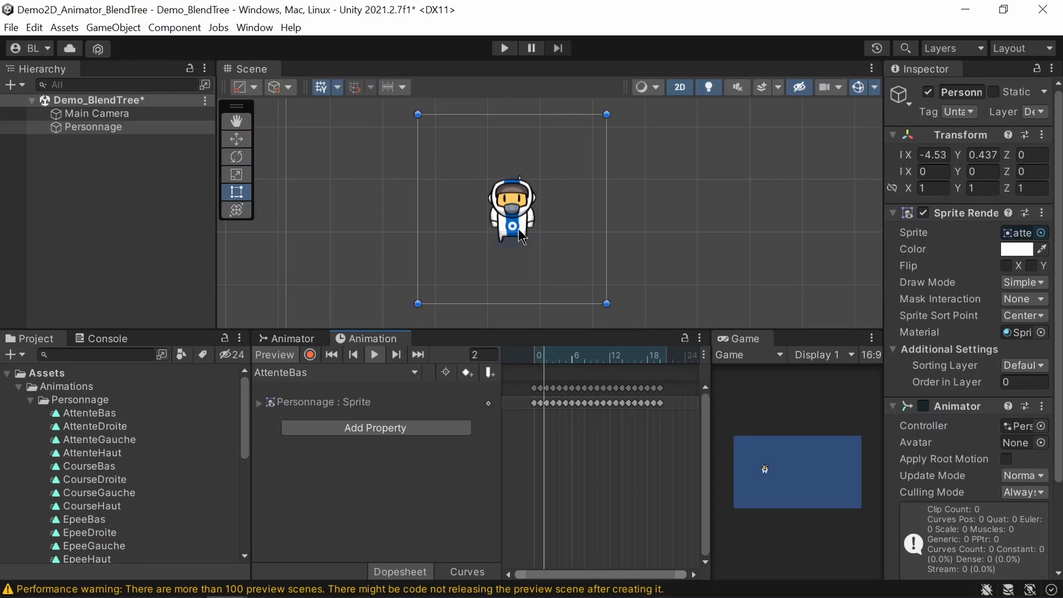
pyautogui.click(509, 269)
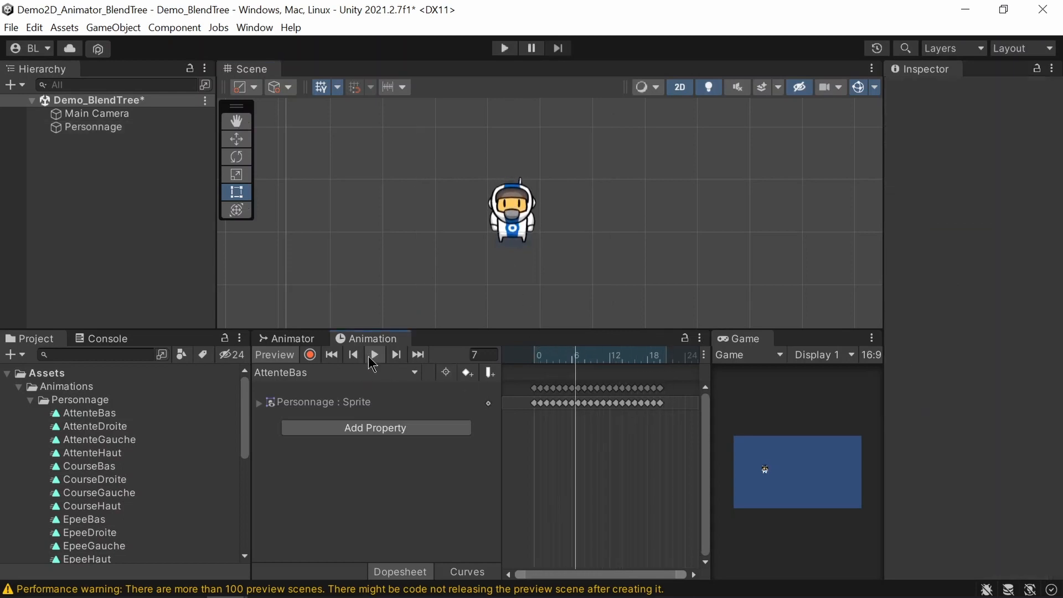
pyautogui.click(517, 213)
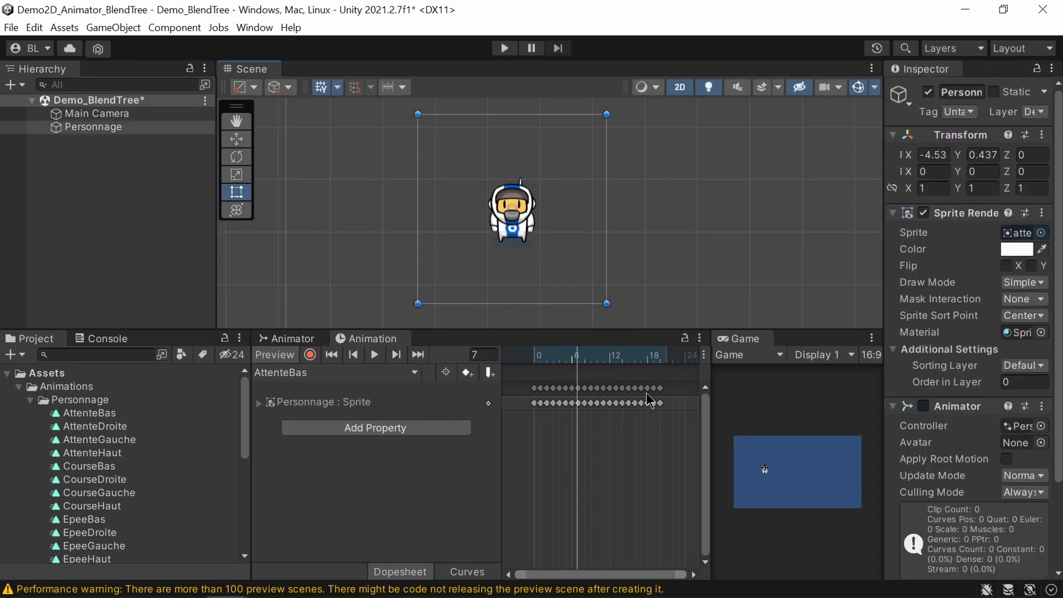
# Step: Show the sample rate in the Animation window and set the AttenteBas clip's samples to 20
pyautogui.moveTo(712, 444); pyautogui.dragTo(731, 442)
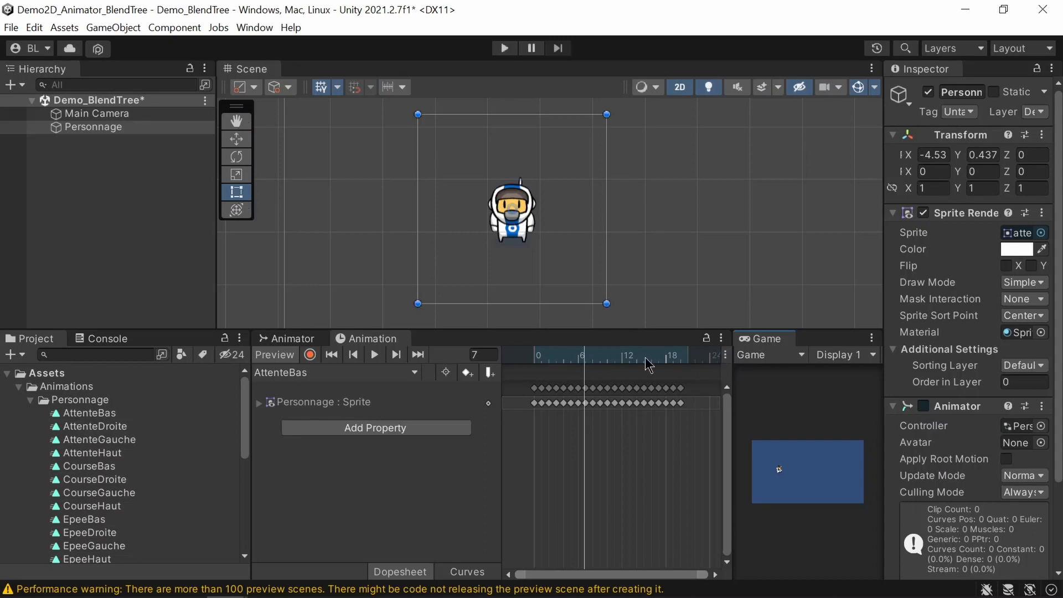
pyautogui.click(725, 356)
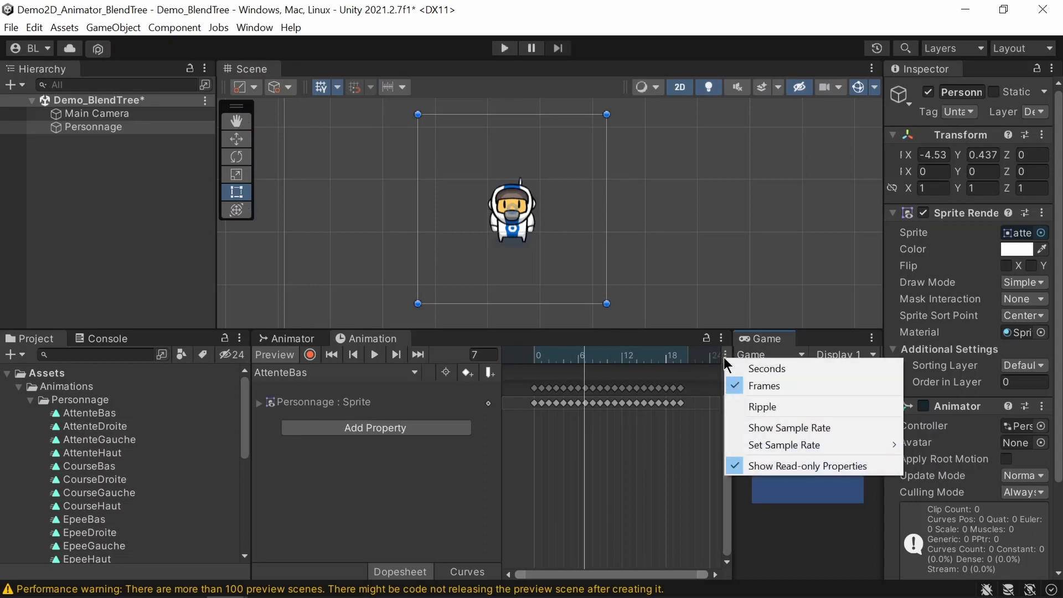
pyautogui.click(776, 429)
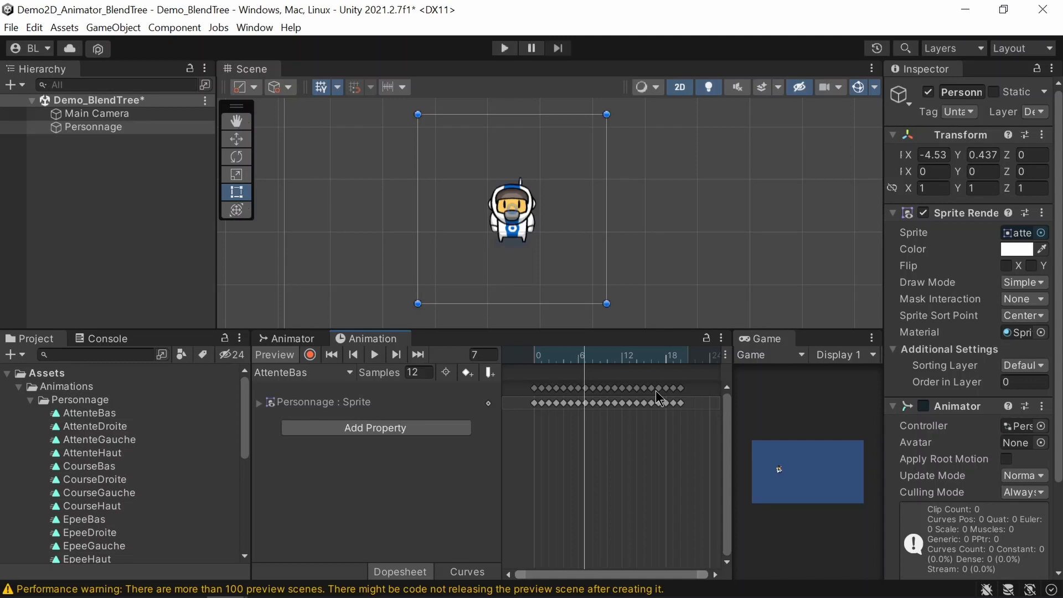
pyautogui.click(419, 373)
pyautogui.write('20')
pyautogui.press('Return')
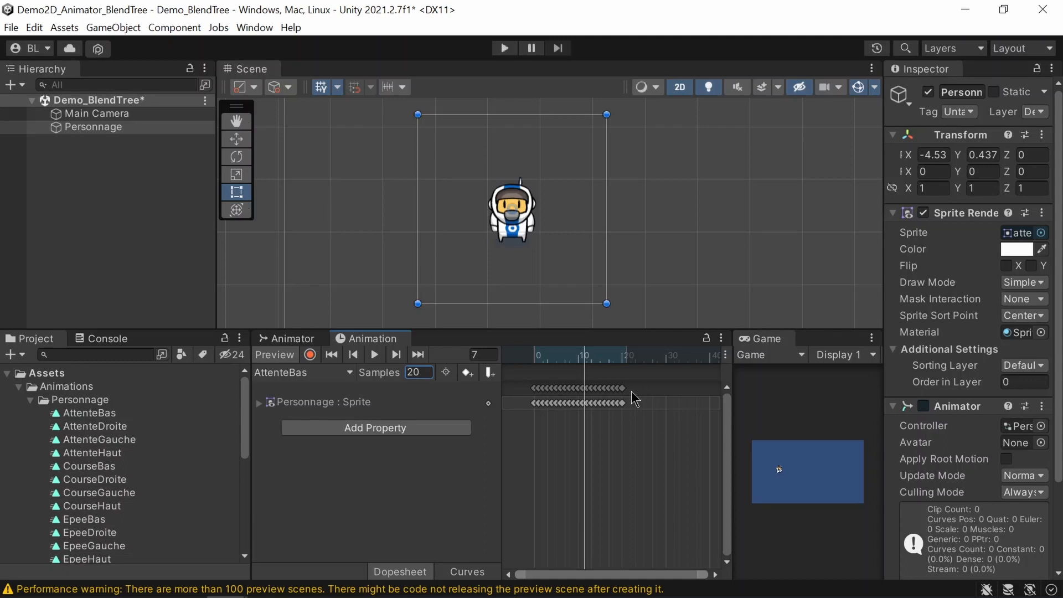
# Step: Set the AttenteDroite clip's samples to 20
pyautogui.click(327, 374)
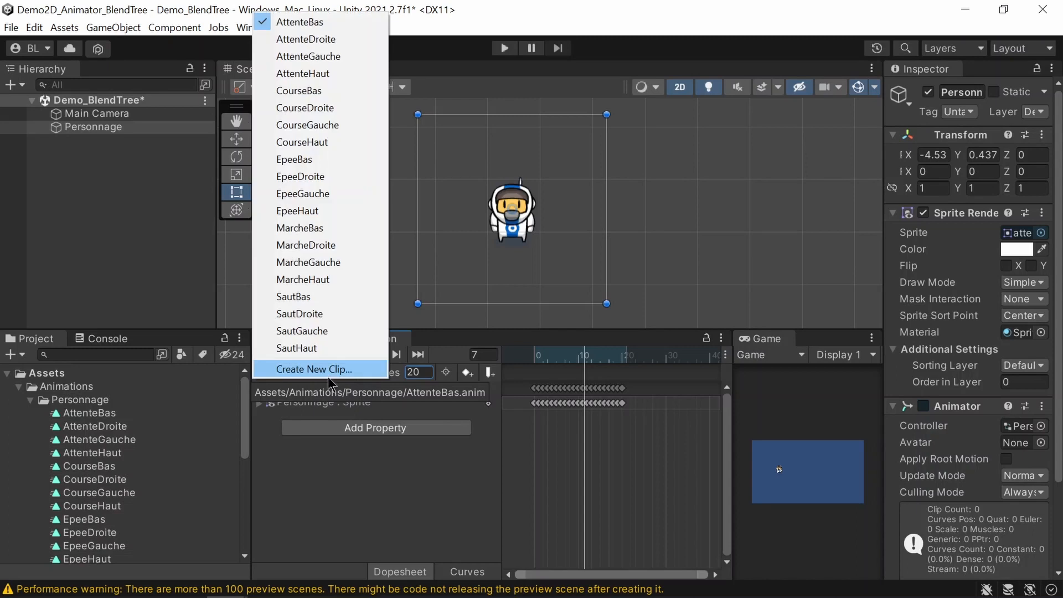
pyautogui.click(328, 38)
pyautogui.click(419, 372)
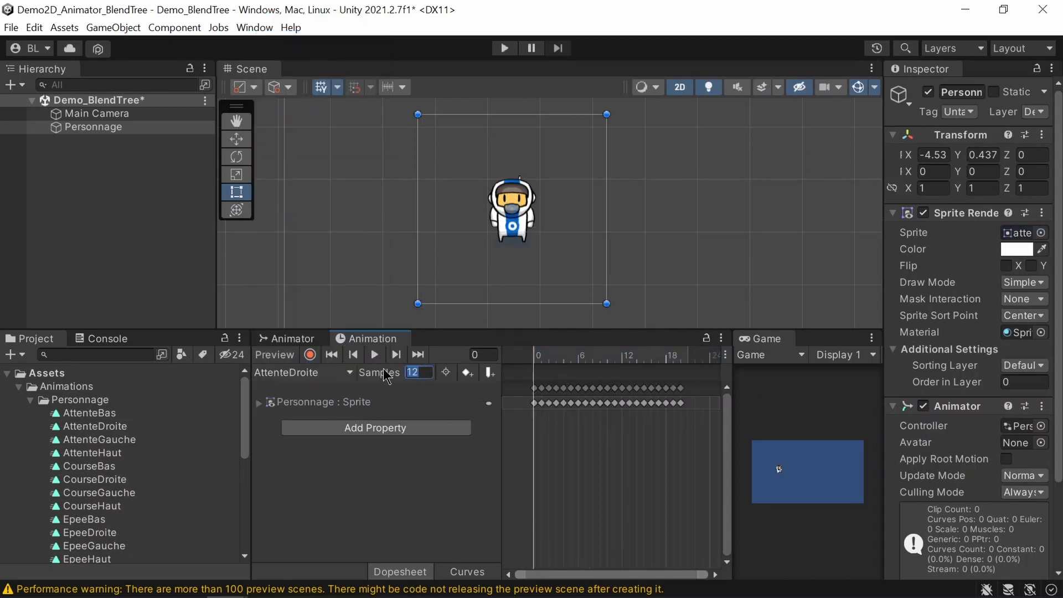
pyautogui.write('20')
pyautogui.press('Return')
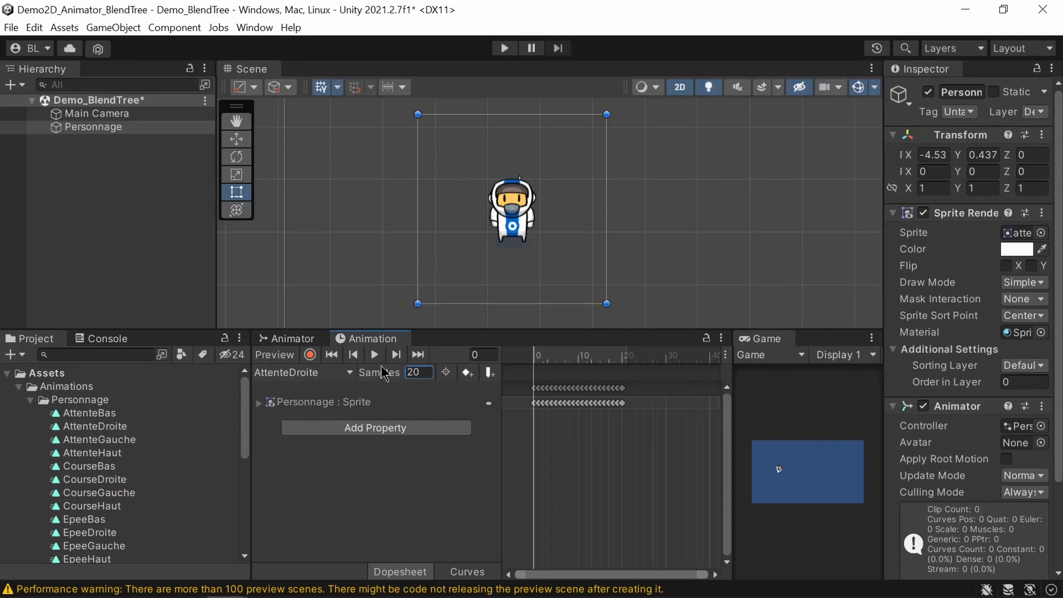
# Step: Set the AttenteGauche clip's samples to 20
pyautogui.click(291, 371)
pyautogui.click(294, 56)
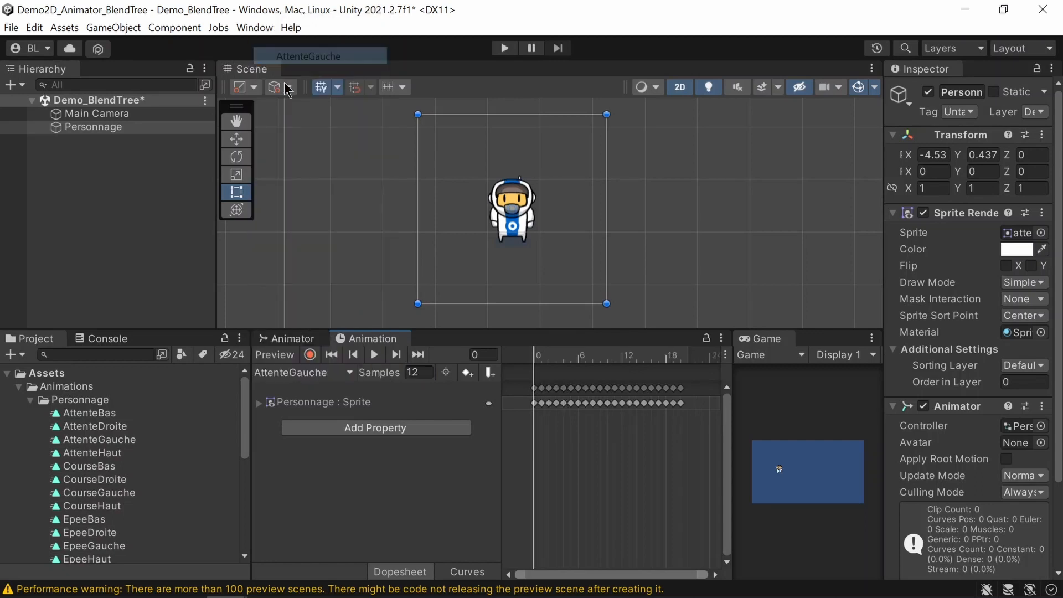
pyautogui.click(419, 372)
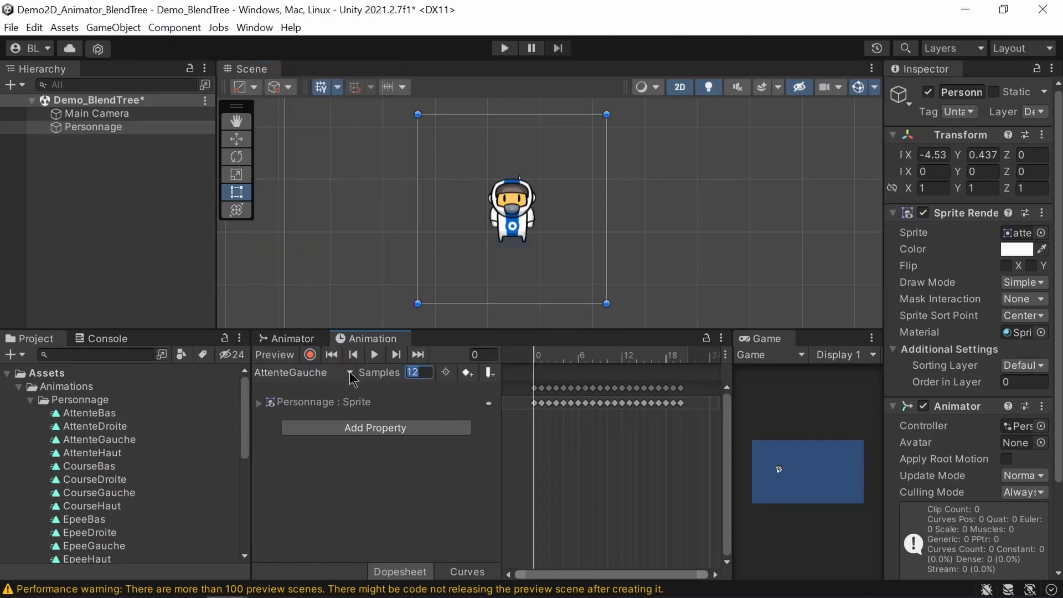
pyautogui.write('20')
pyautogui.press('Return')
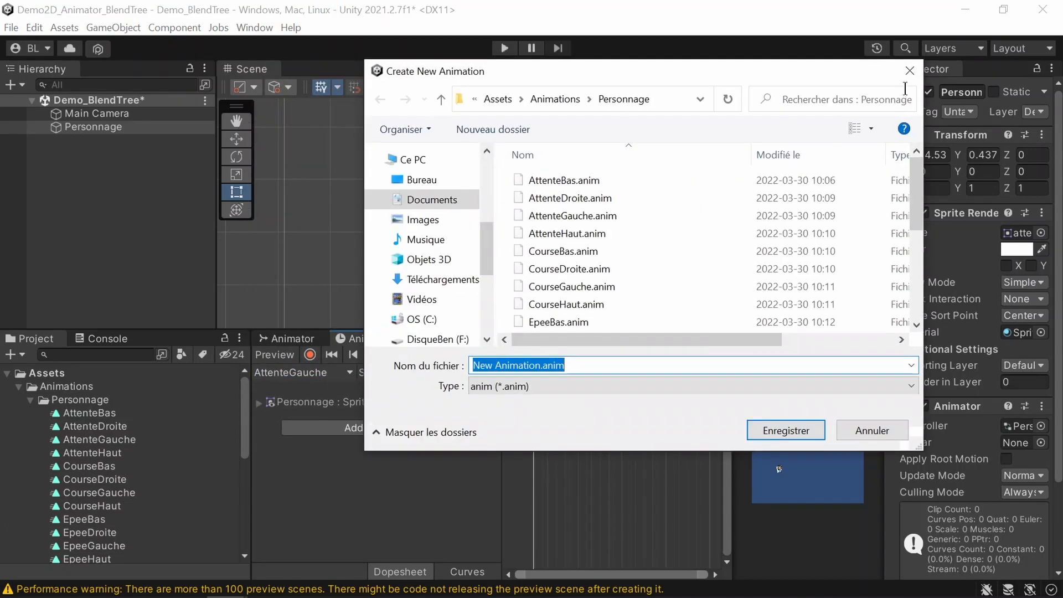
pyautogui.click(909, 71)
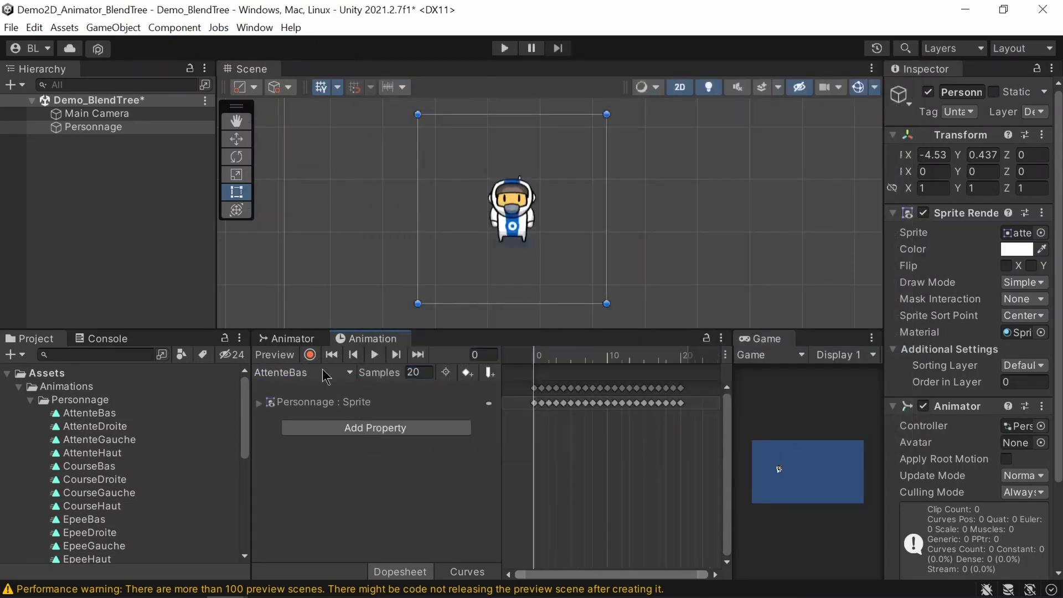
pyautogui.click(325, 372)
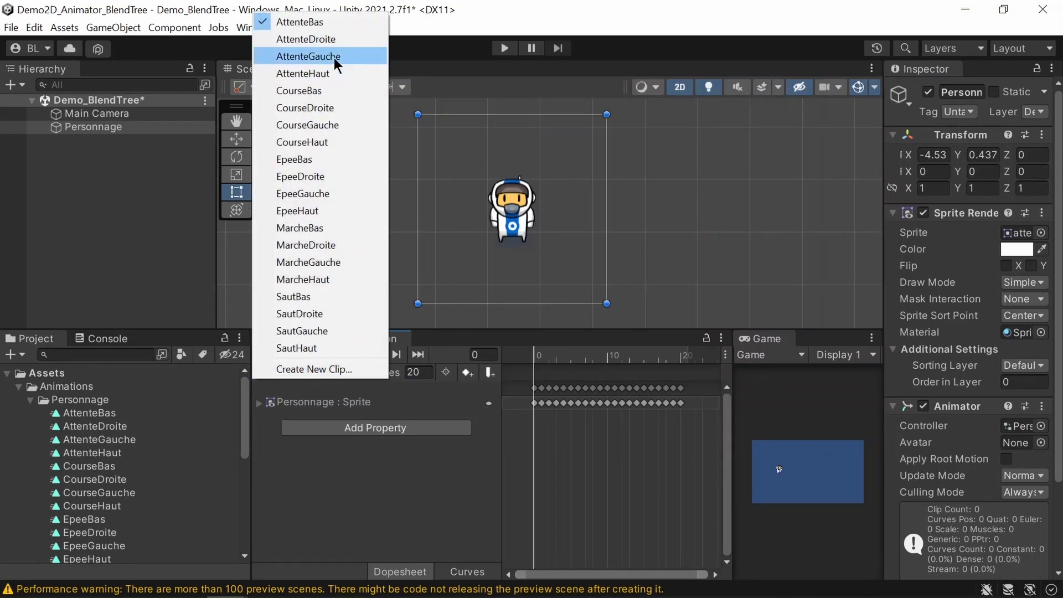
pyautogui.click(334, 57)
pyautogui.click(317, 381)
pyautogui.click(315, 374)
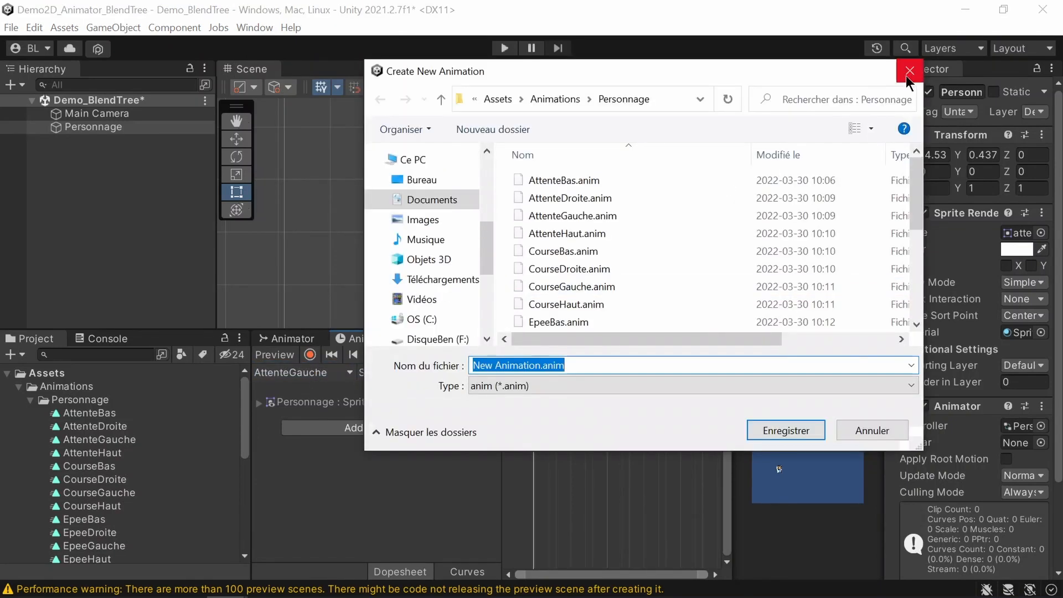
pyautogui.click(909, 70)
# Step: Set the AttenteHaut clip's samples to 20
pyautogui.click(331, 374)
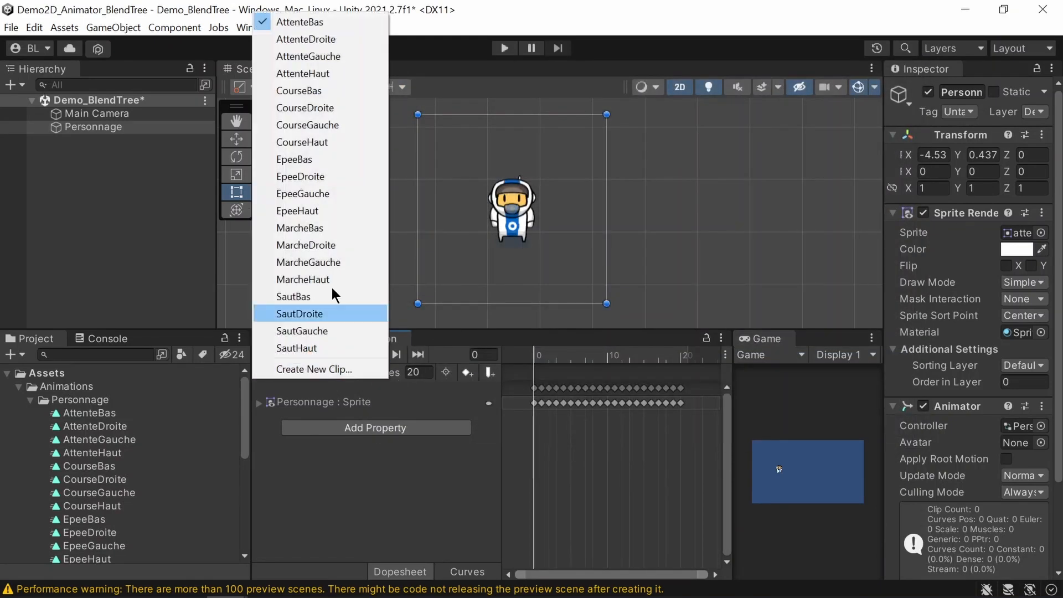
pyautogui.click(338, 74)
pyautogui.click(427, 372)
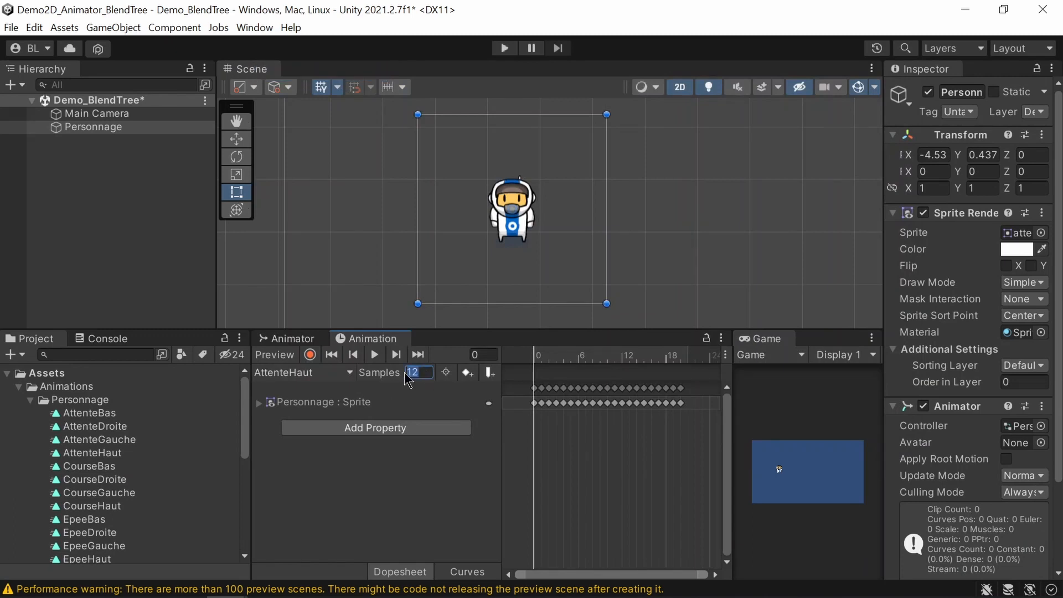
pyautogui.write('20')
pyautogui.press('Return')
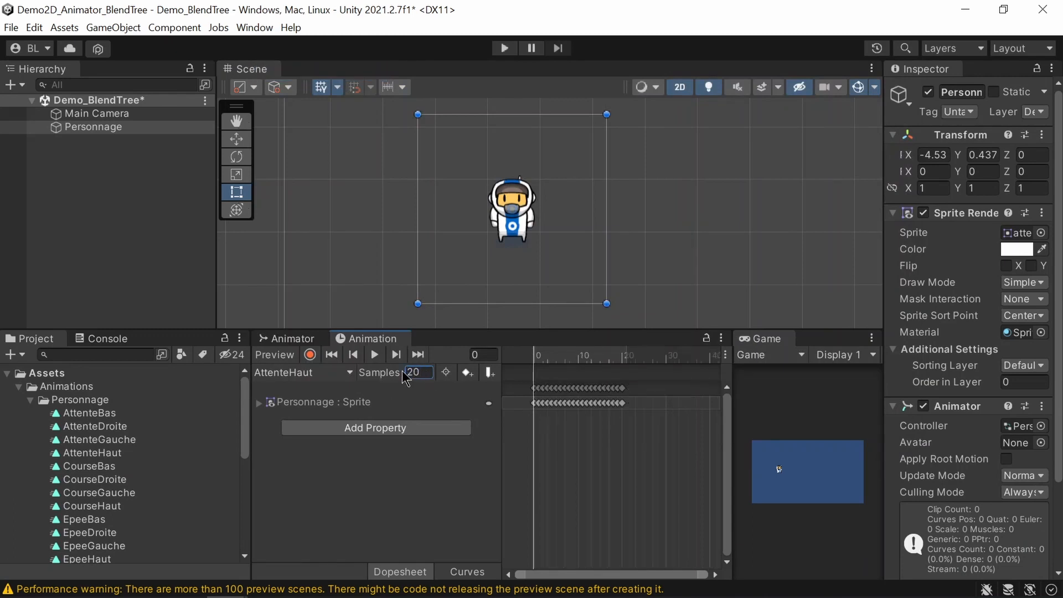
# Step: Set the CourseBas clip's samples to 20
pyautogui.click(303, 373)
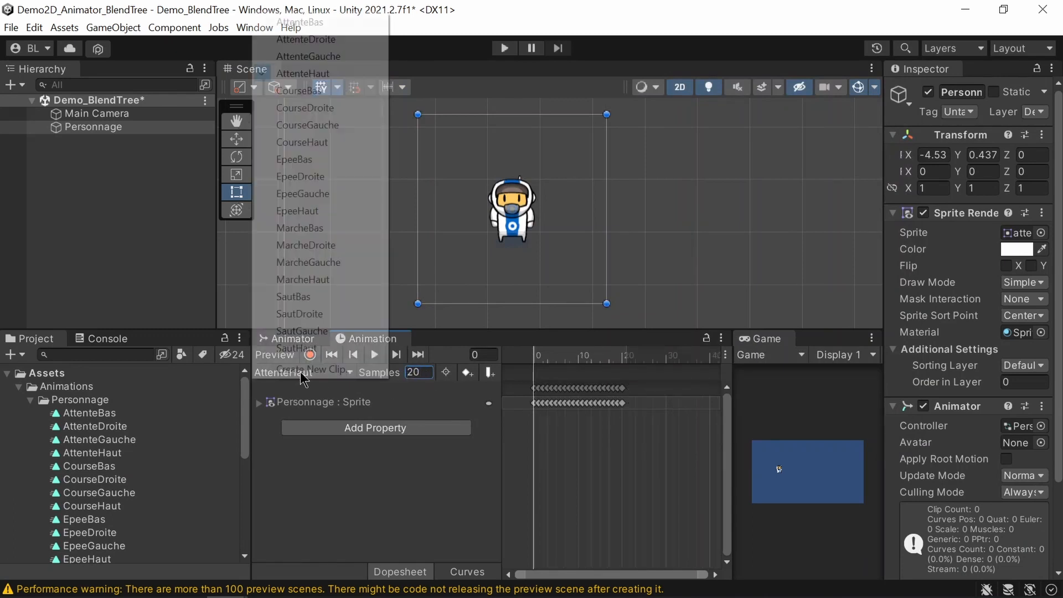
pyautogui.click(364, 93)
pyautogui.click(425, 370)
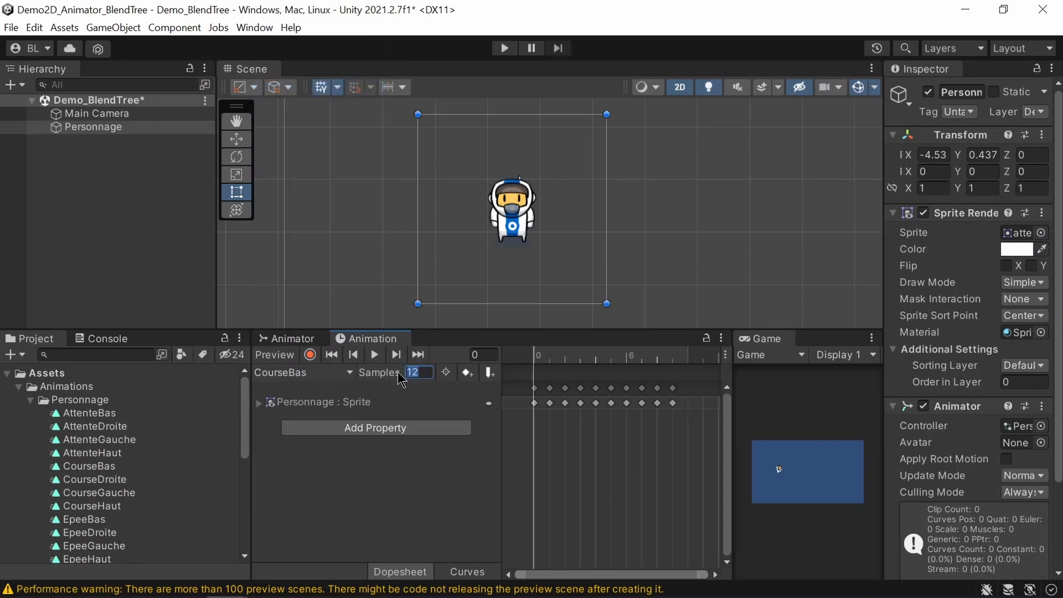
pyautogui.write('20')
pyautogui.press('Return')
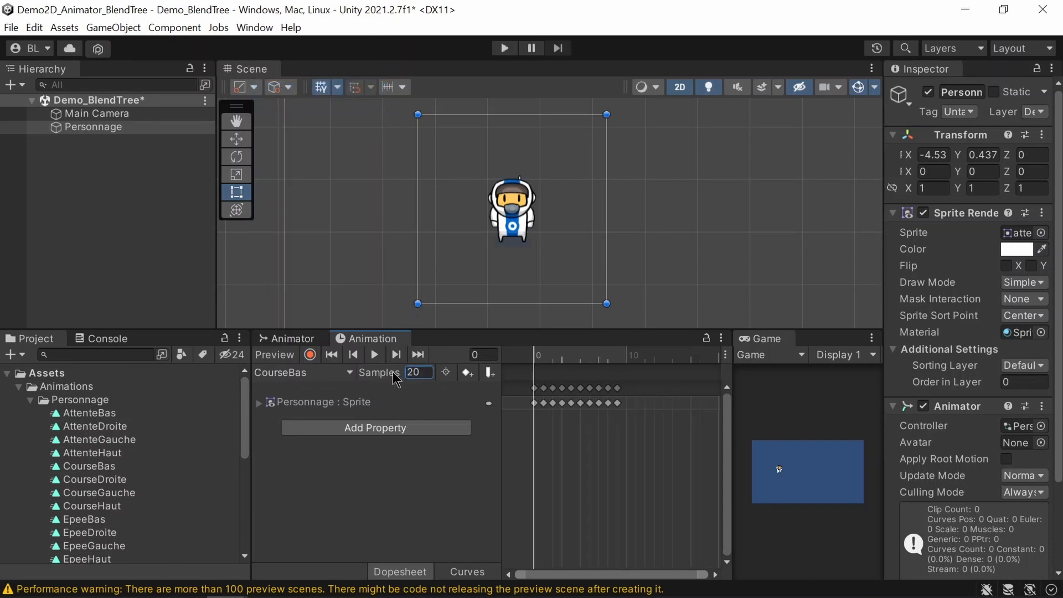
# Step: Set the CourseDroite clip's samples to 20
pyautogui.click(310, 372)
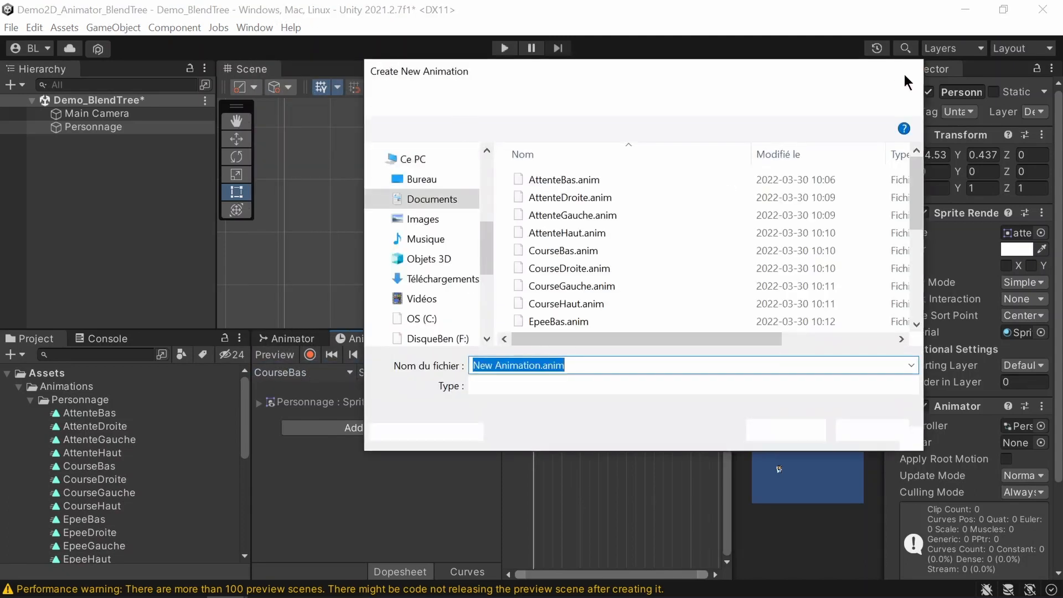
pyautogui.click(906, 74)
pyautogui.click(285, 373)
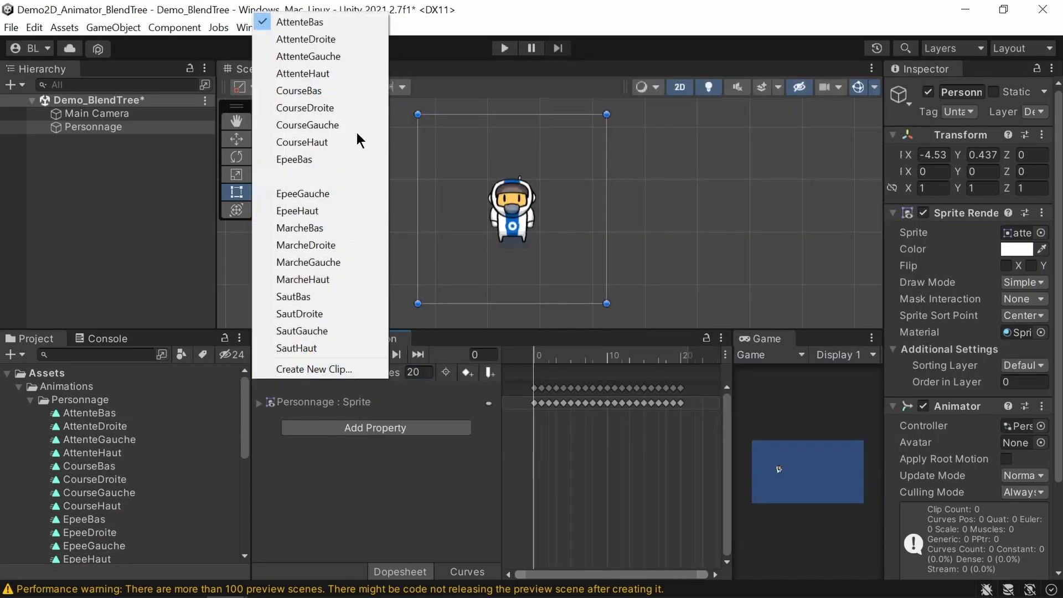
pyautogui.click(332, 107)
pyautogui.click(419, 373)
pyautogui.write('20')
# Step: Set the samples to 20 for the CourseGauche and CourseHaut clips
pyautogui.click(311, 374)
pyautogui.click(311, 125)
pyautogui.click(311, 373)
pyautogui.click(313, 142)
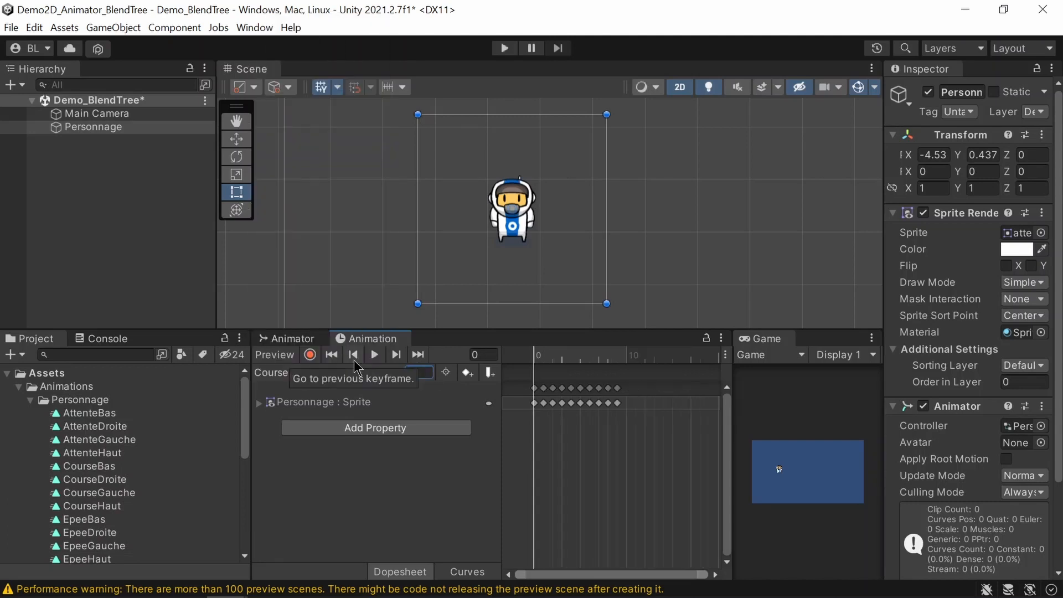
# Step: Set the samples to 20 for the EpeeBas, EpeeDroite, EpeeGauche, EpeeHaut and MarcheBas clips
pyautogui.click(318, 373)
pyautogui.click(318, 159)
pyautogui.click(318, 373)
pyautogui.click(319, 176)
pyautogui.click(318, 373)
pyautogui.click(318, 194)
pyautogui.click(318, 373)
pyautogui.click(318, 210)
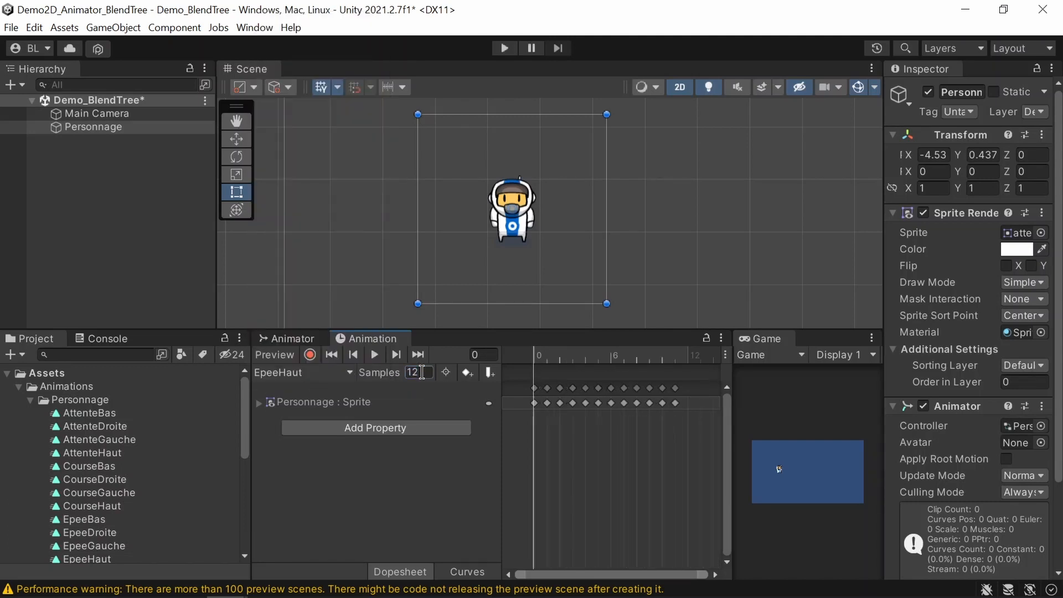
pyautogui.click(318, 373)
pyautogui.click(319, 227)
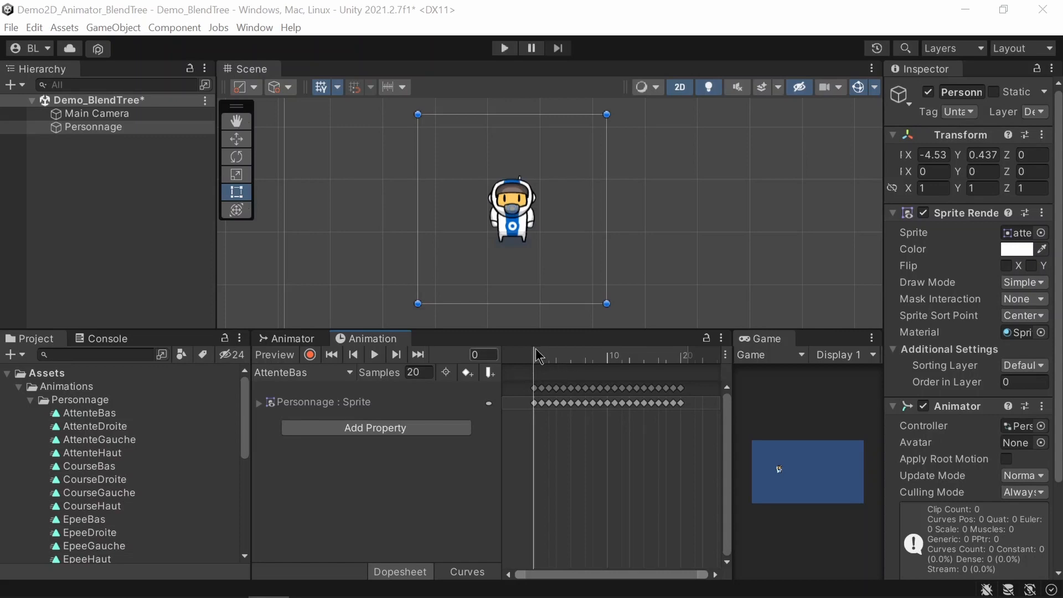
# Step: Preview frame 0 of the AttenteBas clip and frame 1 of the EpeeGauche clip on the astronaut
pyautogui.moveTo(536, 350)
pyautogui.mouseDown()
pyautogui.moveTo(691, 367)
pyautogui.moveTo(526, 364)
pyautogui.mouseUp()
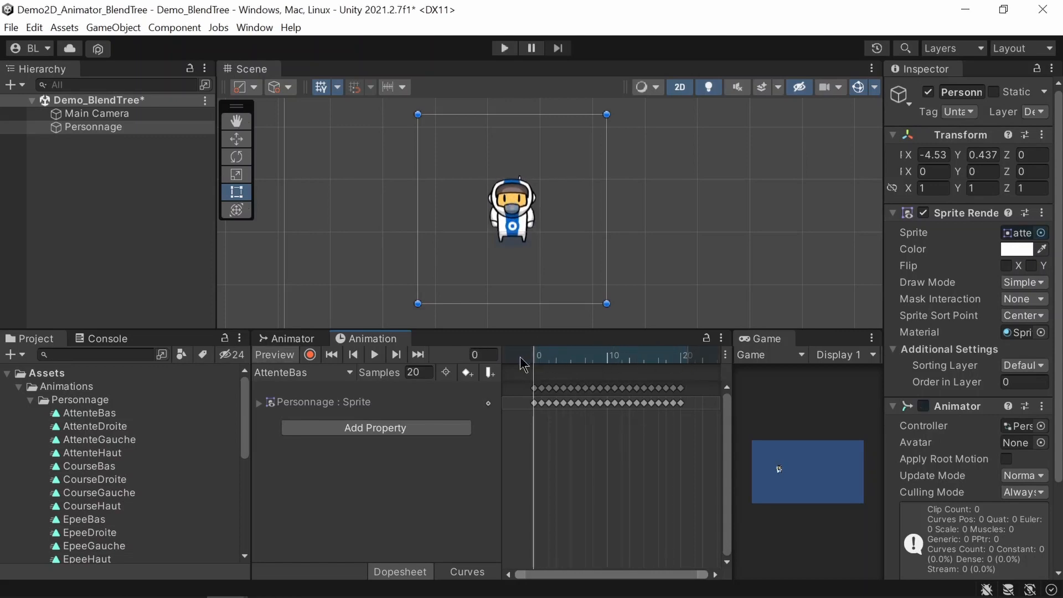
pyautogui.click(299, 376)
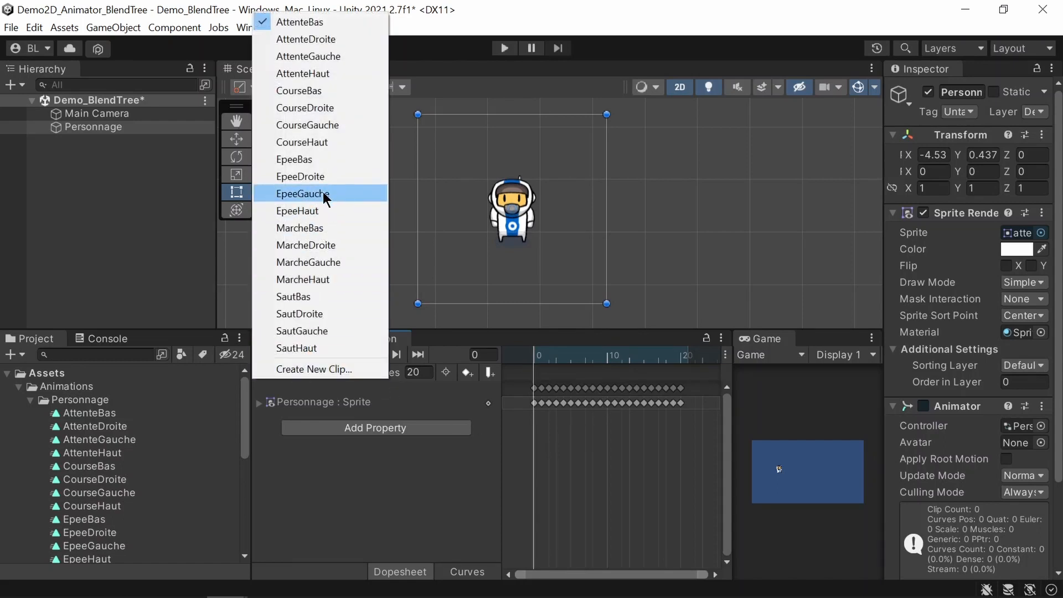
pyautogui.click(324, 194)
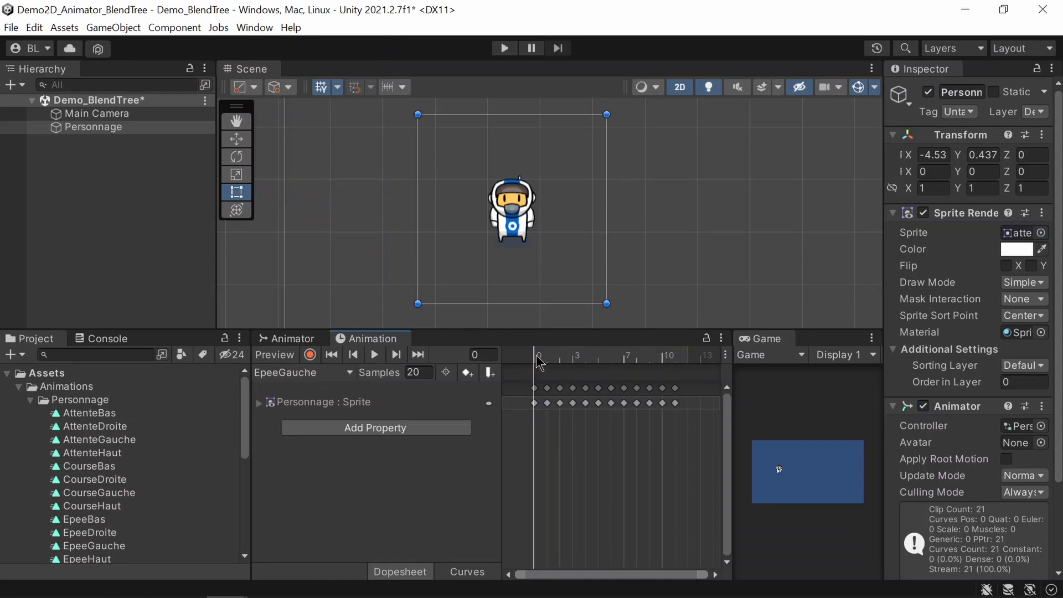
pyautogui.moveTo(542, 358)
pyautogui.mouseDown()
pyautogui.moveTo(672, 368)
pyautogui.moveTo(546, 360)
pyautogui.mouseUp()
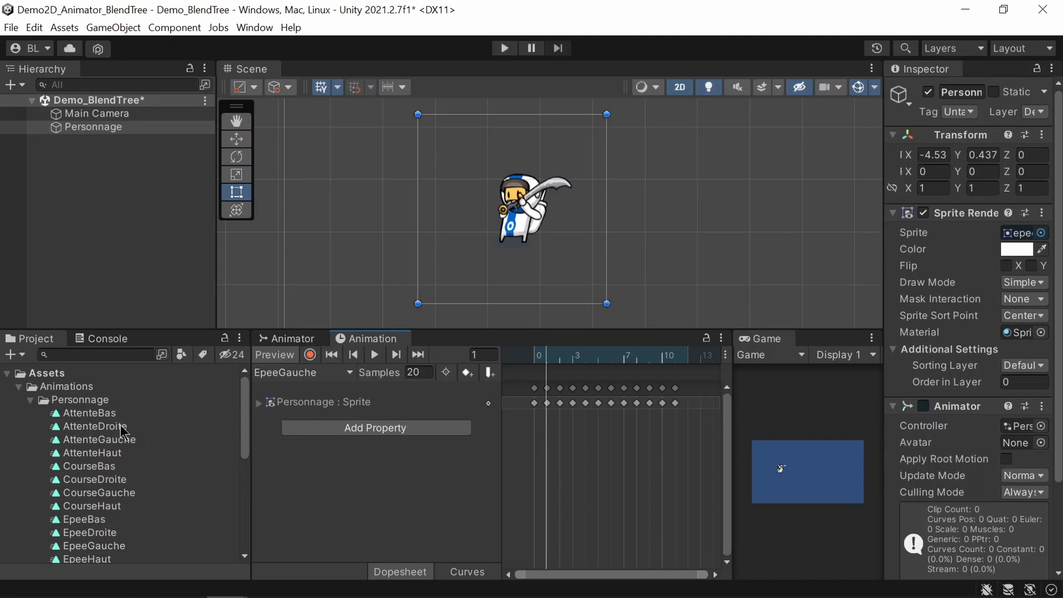
# Step: Collapse the Personnage animations folder and examine the clip states in the Animator's Base Layer
pyautogui.click(31, 398)
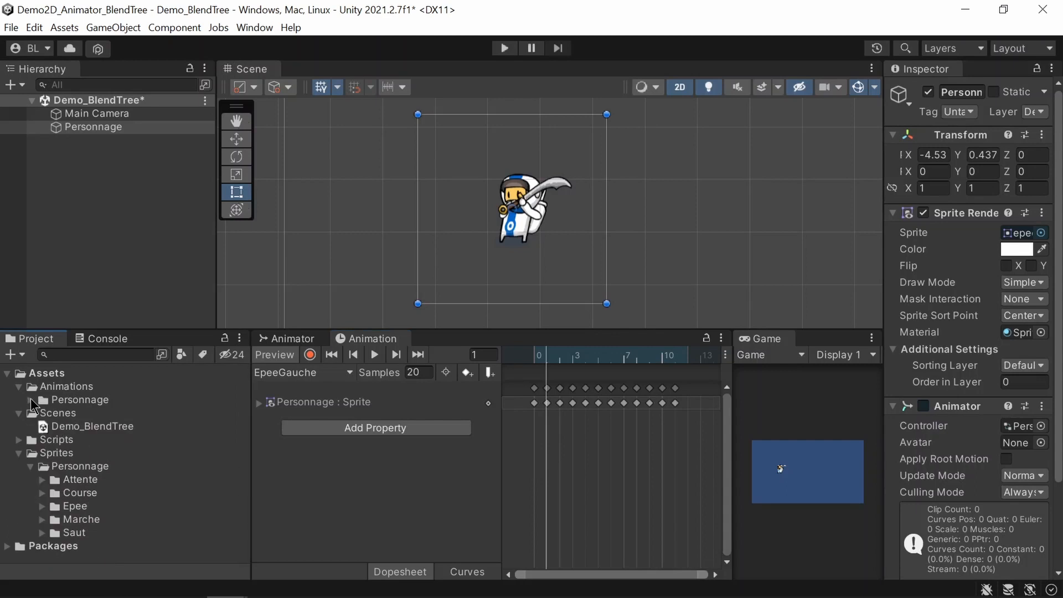
pyautogui.click(295, 340)
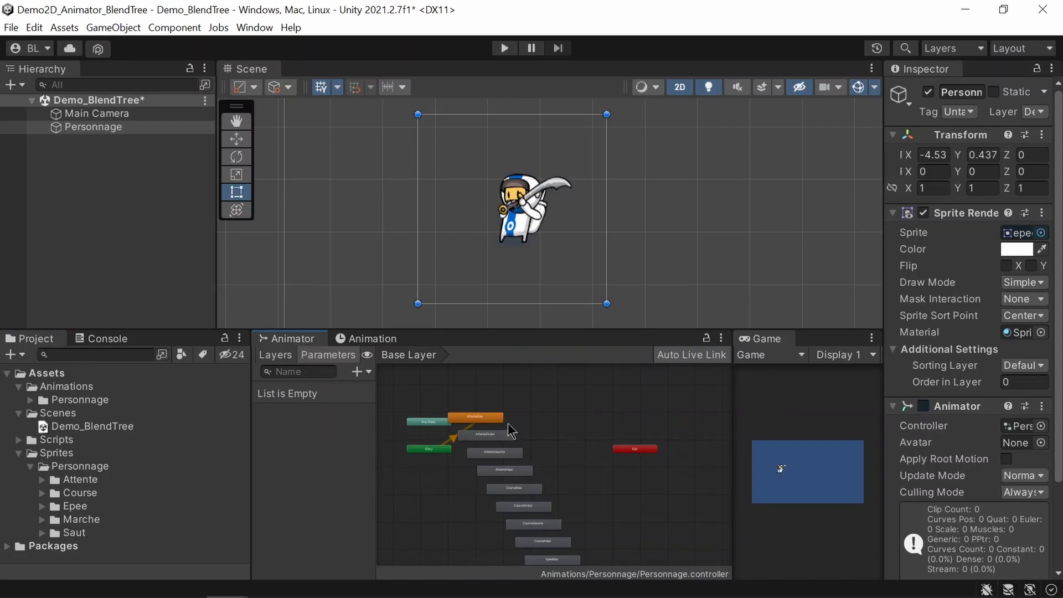
pyautogui.scroll(-3, 554, 453)
pyautogui.moveTo(604, 501); pyautogui.dragTo(623, 448, button='middle')
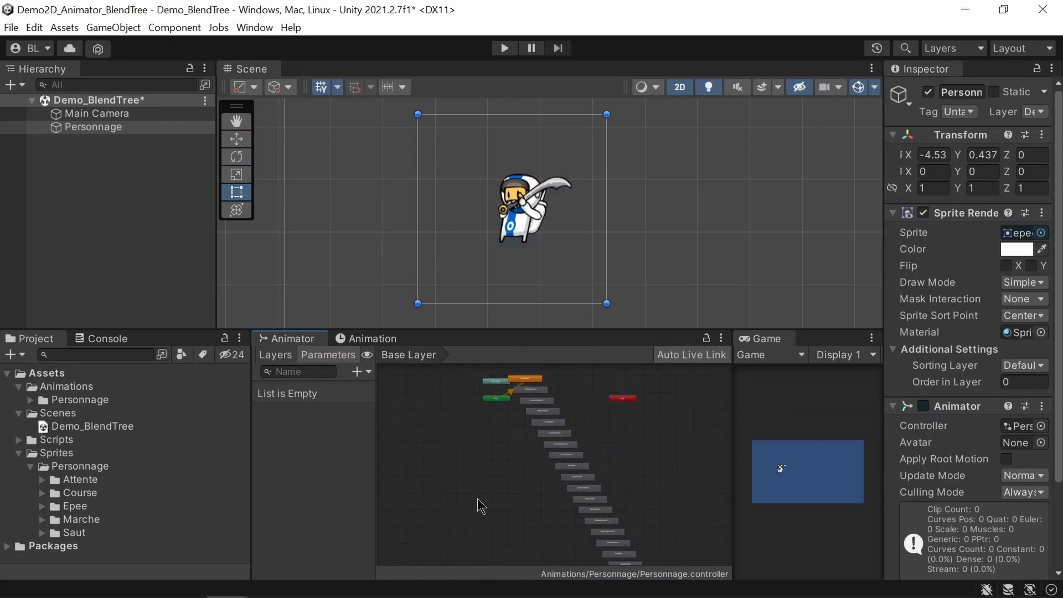
pyautogui.moveTo(626, 513); pyautogui.dragTo(615, 476, button='middle')
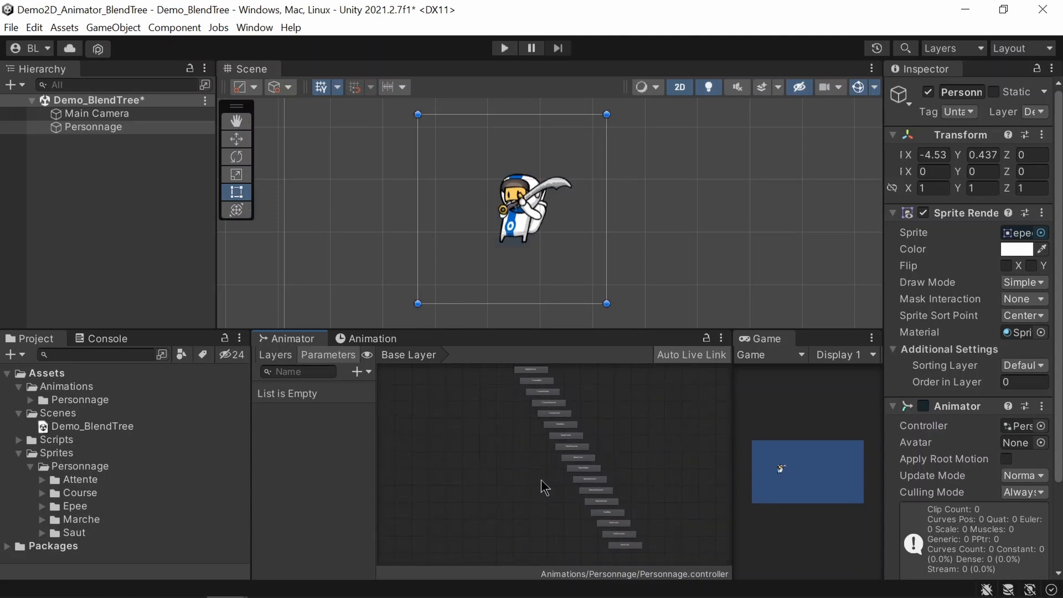
pyautogui.moveTo(546, 487); pyautogui.dragTo(557, 523, button='middle')
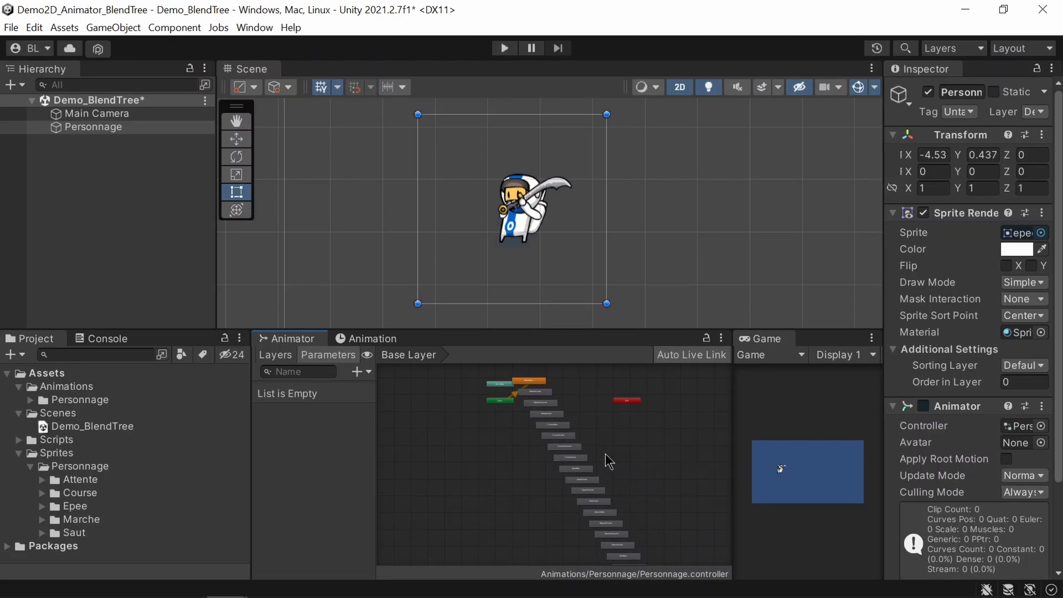